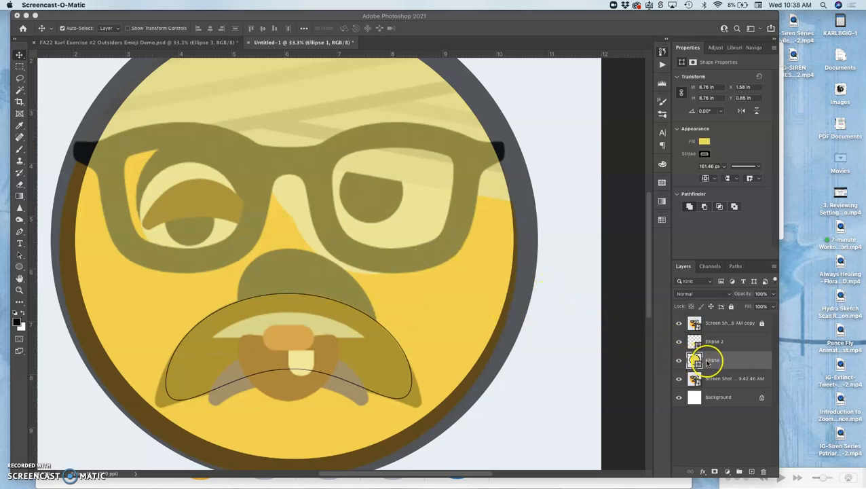
# Step: Check the face circle against the reference and thin its stroke width
pyautogui.click(679, 360)
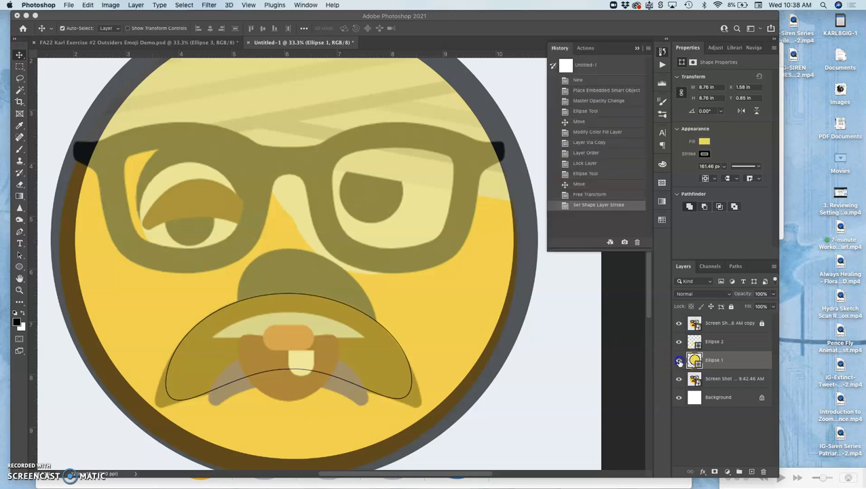
pyautogui.click(679, 361)
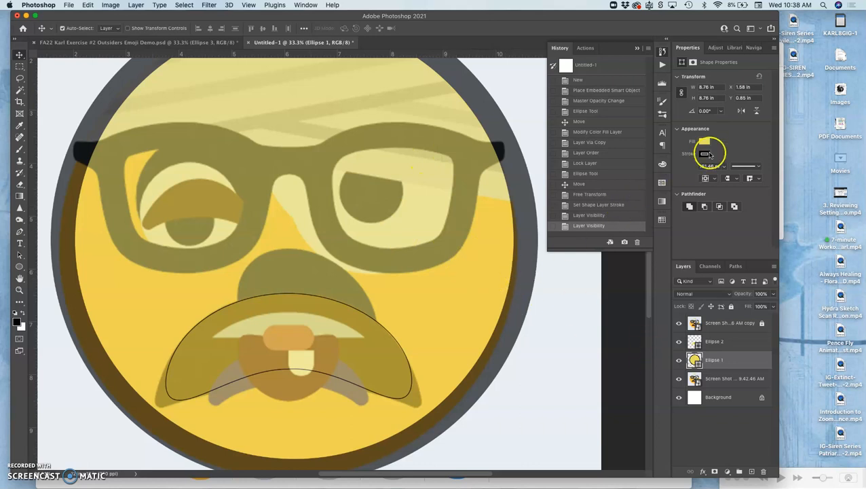
pyautogui.click(708, 156)
pyautogui.click(757, 167)
pyautogui.moveTo(759, 168)
pyautogui.mouseDown()
pyautogui.moveTo(724, 170)
pyautogui.moveTo(717, 179)
pyautogui.mouseUp()
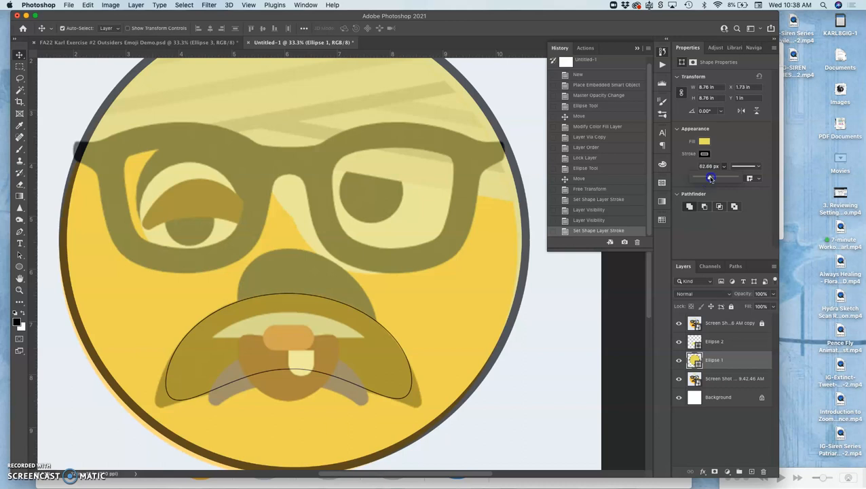
# Step: Set the face circle's stroke to No Color, leaving a plain yellow face
pyautogui.click(704, 156)
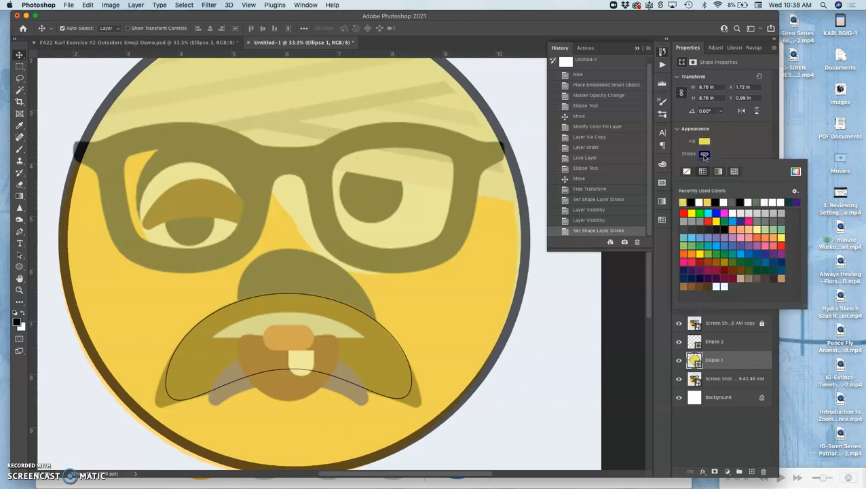
pyautogui.click(685, 171)
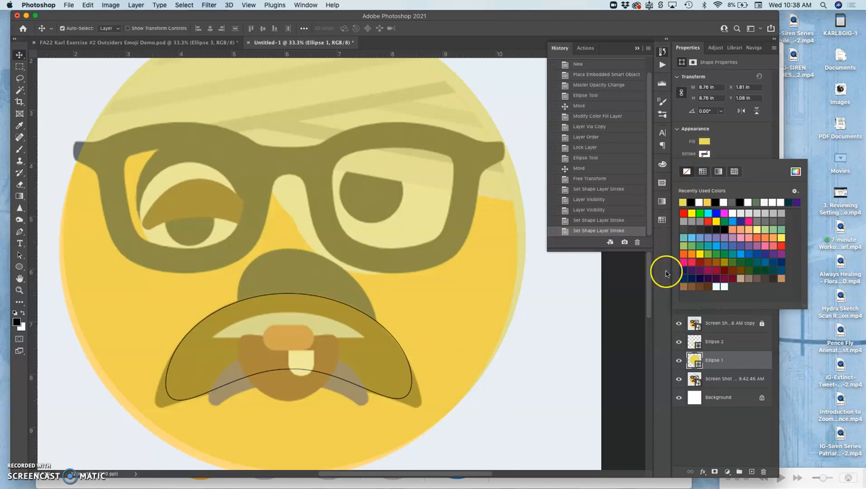
pyautogui.click(713, 345)
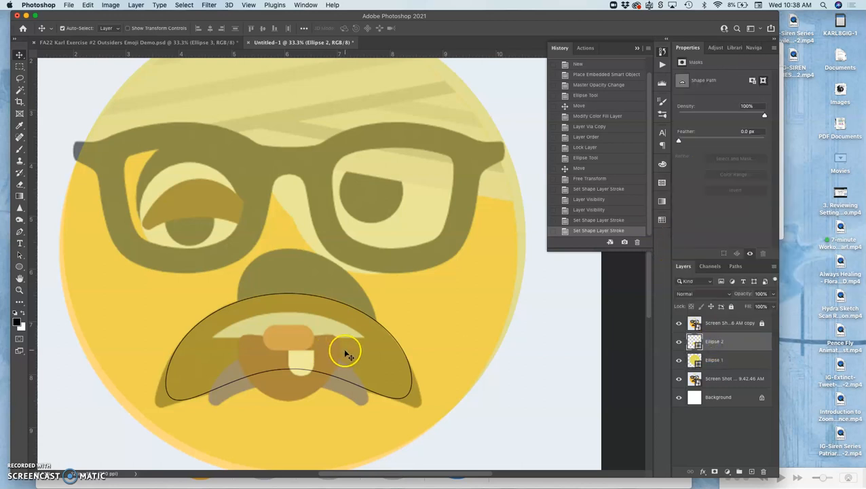
# Step: Reposition Ellipse 2 around the mouth and confirm its fill colour unchanged
pyautogui.moveTo(358, 319); pyautogui.dragTo(344, 352)
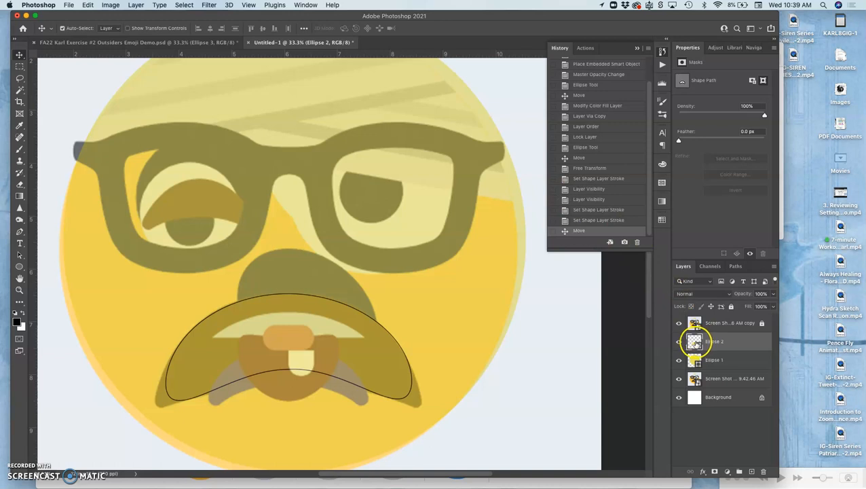
pyautogui.doubleClick(694, 341)
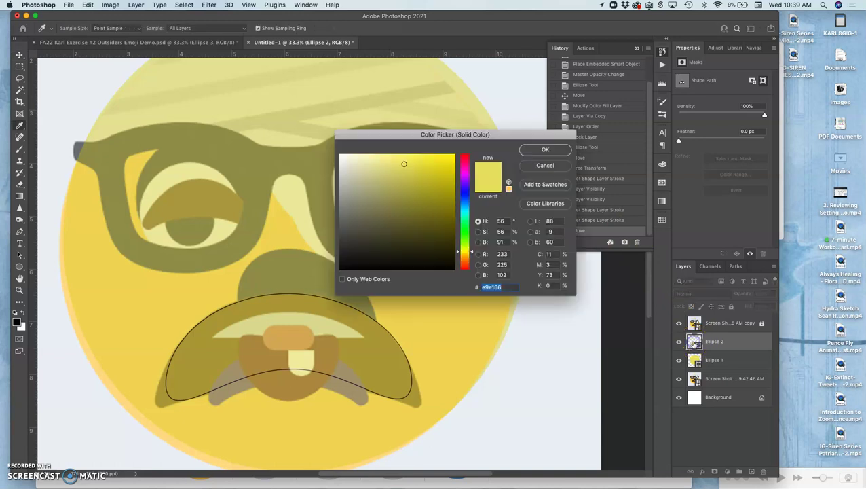
pyautogui.click(545, 149)
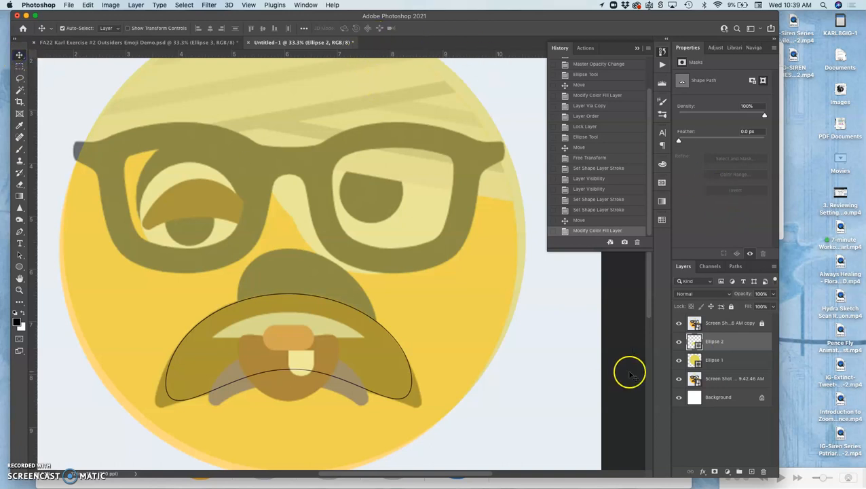
# Step: Delete the Ellipse 2 layer so only the Ellipse 1 face circle remains
pyautogui.click(735, 366)
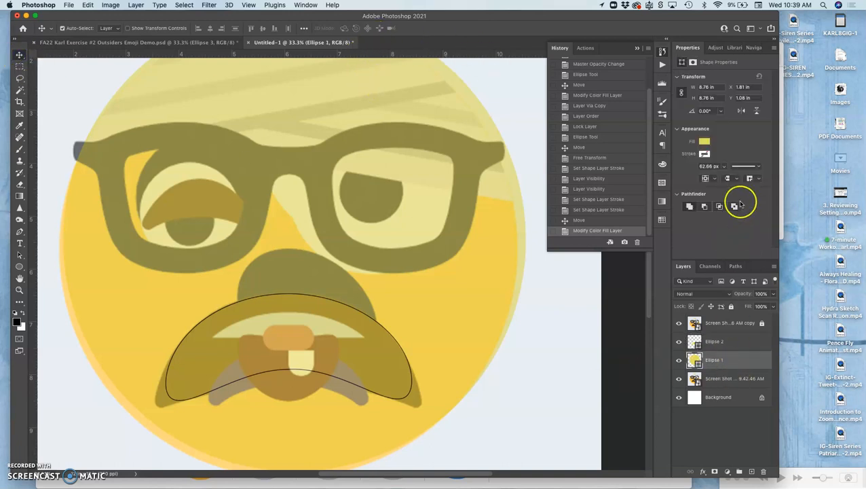
pyautogui.click(717, 344)
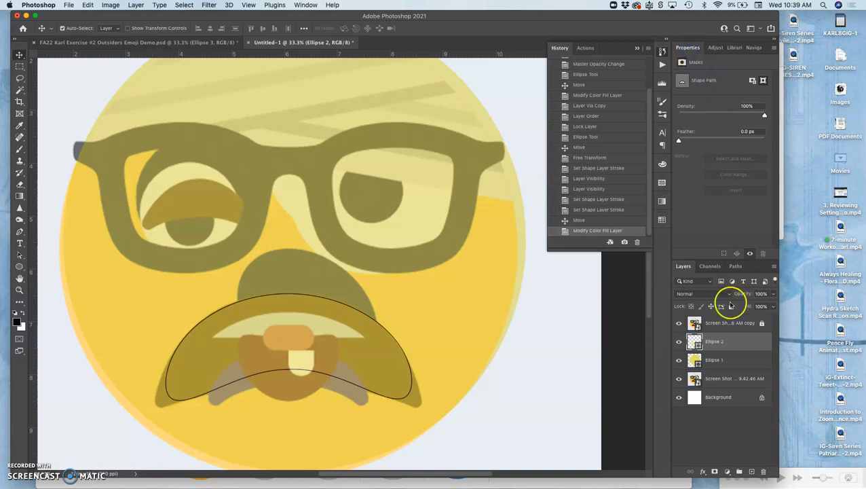
pyautogui.press('Delete')
# Step: Duplicate the Ellipse 1 face circle (Cmd+J) and start transforming the copy
pyautogui.click(727, 345)
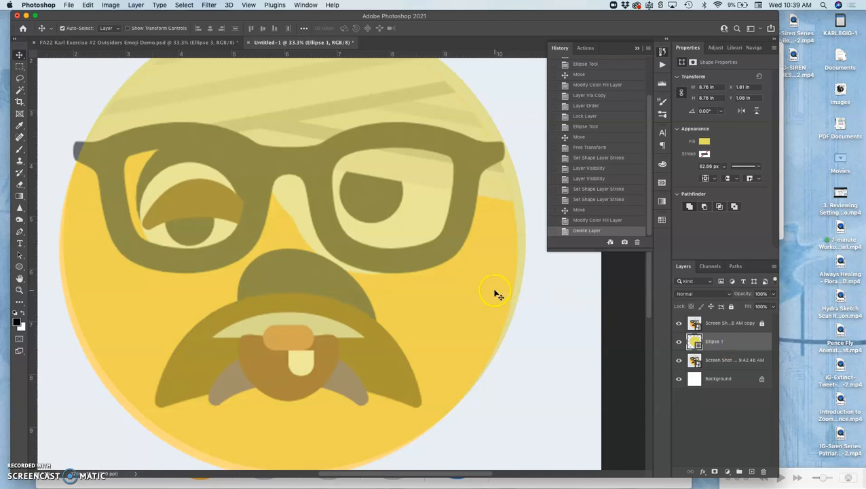
pyautogui.click(679, 324)
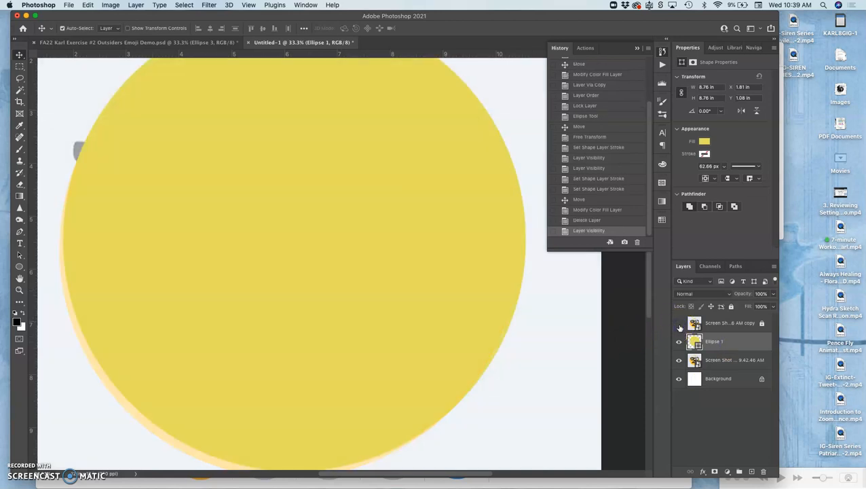
pyautogui.click(679, 324)
pyautogui.click(715, 343)
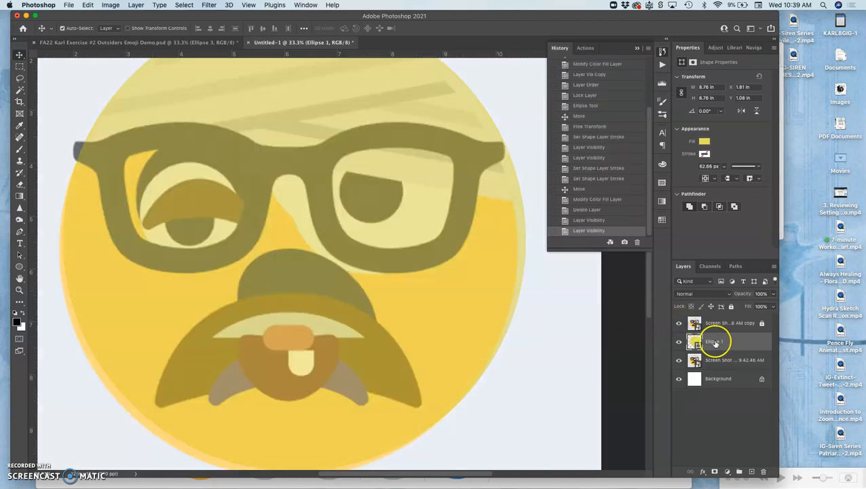
pyautogui.press('super+j')
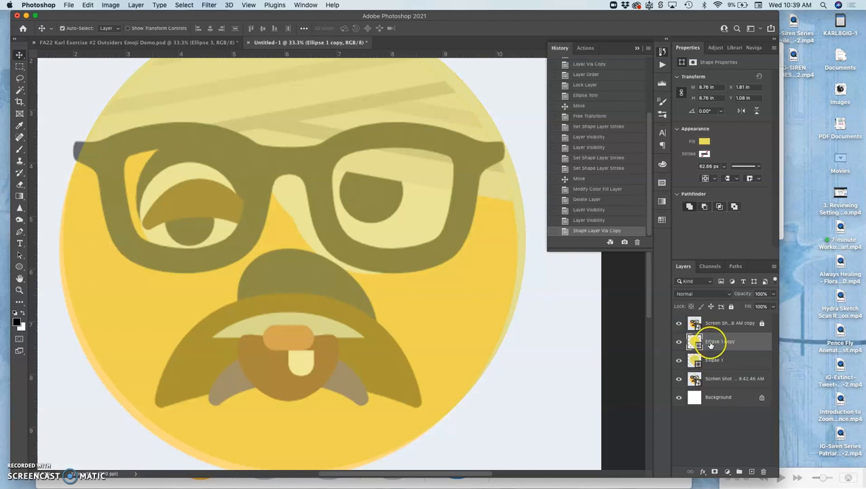
pyautogui.press('super+t')
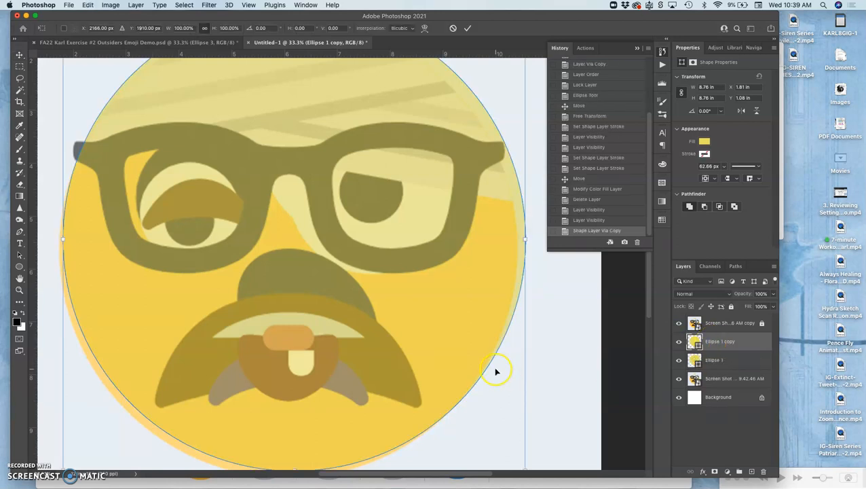
pyautogui.scroll(-3, 495, 371)
# Step: Shrink the copied circle and squash it into a thin, slightly narrower oval
pyautogui.moveTo(525, 374); pyautogui.dragTo(482, 201)
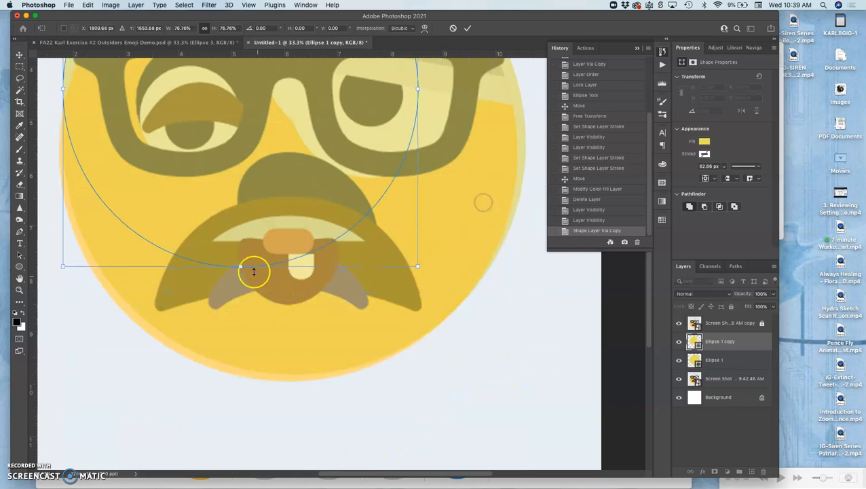
pyautogui.moveTo(240, 266)
pyautogui.mouseDown()
pyautogui.moveTo(237, 129)
pyautogui.moveTo(319, 350)
pyautogui.mouseUp()
pyautogui.scroll(5, 239, 129)
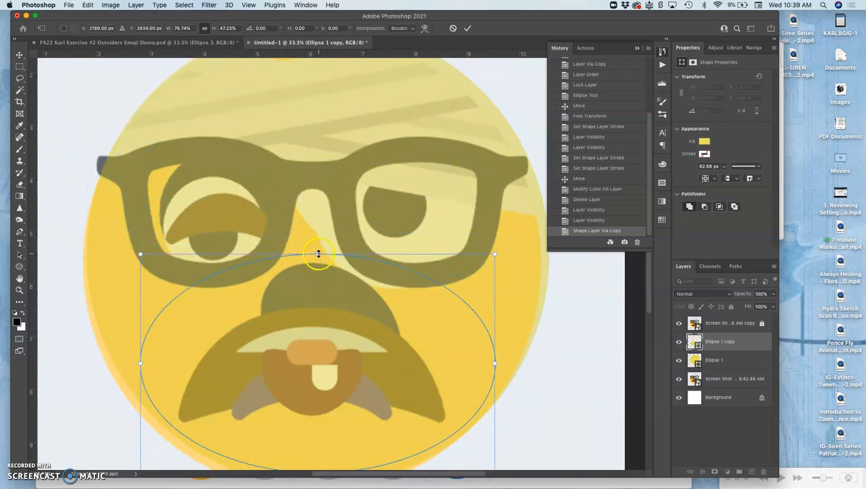
pyautogui.moveTo(317, 254); pyautogui.dragTo(317, 308)
pyautogui.scroll(-5, 317, 308)
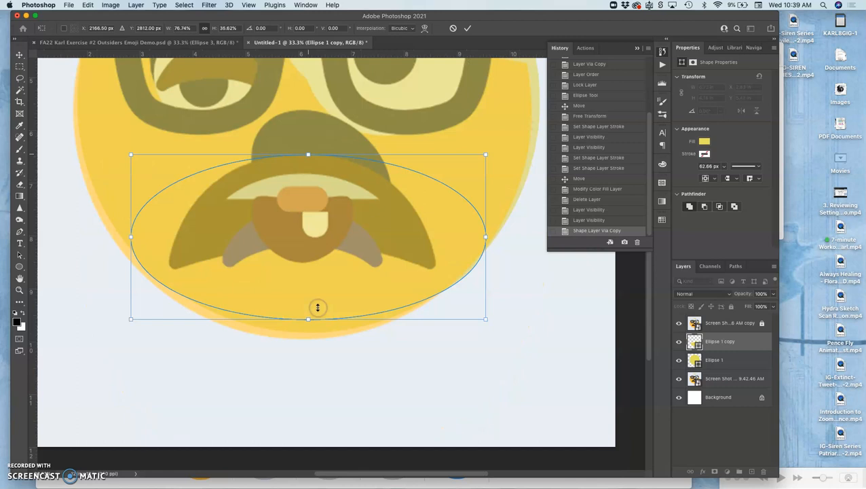
pyautogui.moveTo(307, 321); pyautogui.dragTo(306, 259)
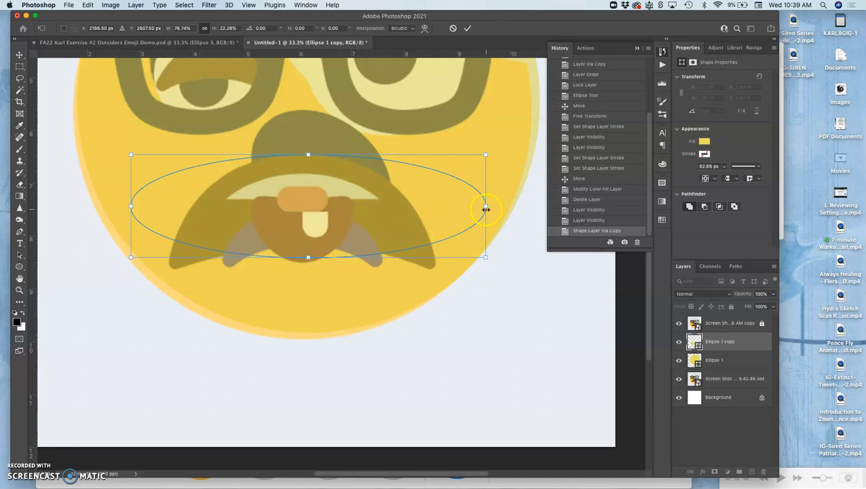
pyautogui.moveTo(485, 206); pyautogui.dragTo(426, 207)
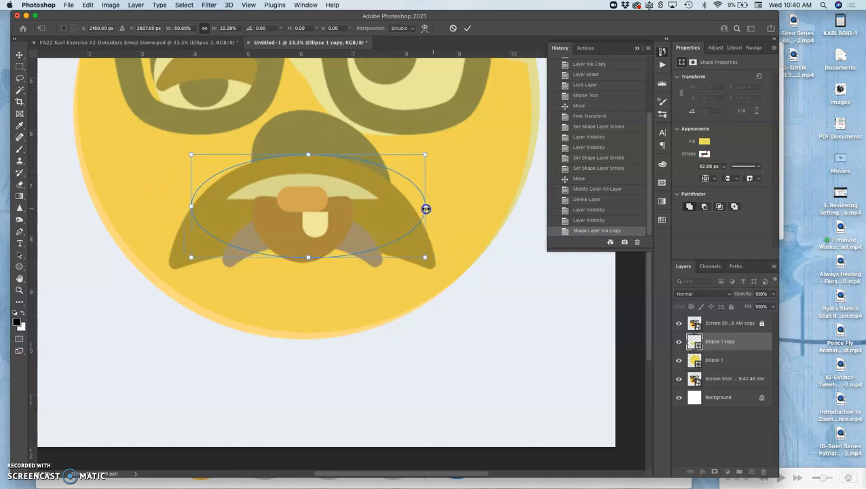
# Step: Enlarge the oval again and move it down to sit over the mustache area
pyautogui.click(308, 258)
pyautogui.moveTo(308, 257); pyautogui.dragTo(303, 291)
pyautogui.moveTo(193, 291); pyautogui.dragTo(178, 312)
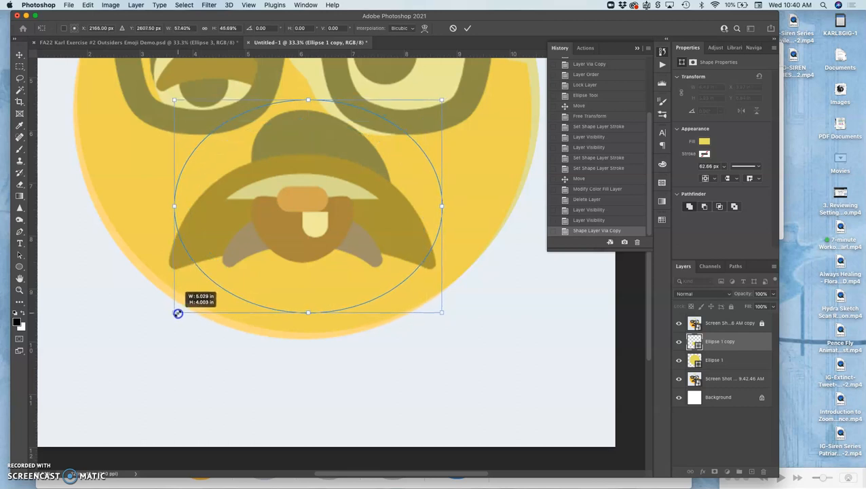
pyautogui.moveTo(299, 149); pyautogui.dragTo(293, 205)
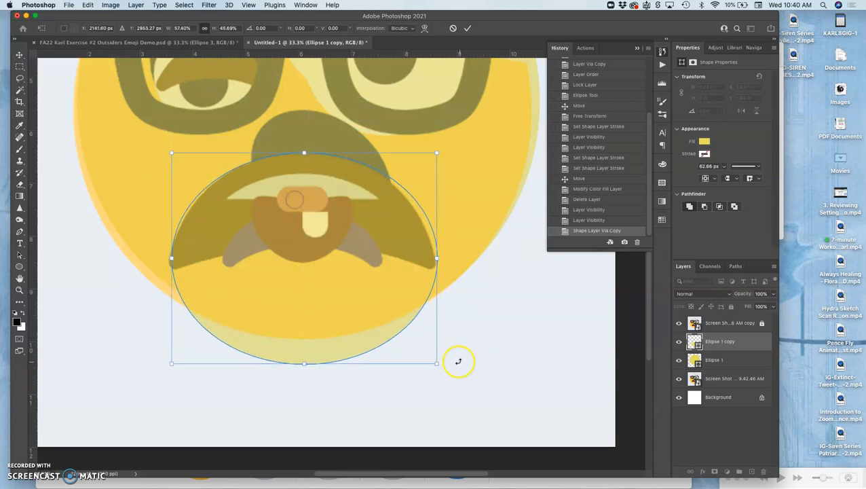
pyautogui.moveTo(437, 362); pyautogui.dragTo(428, 361)
pyautogui.moveTo(303, 152); pyautogui.dragTo(302, 157)
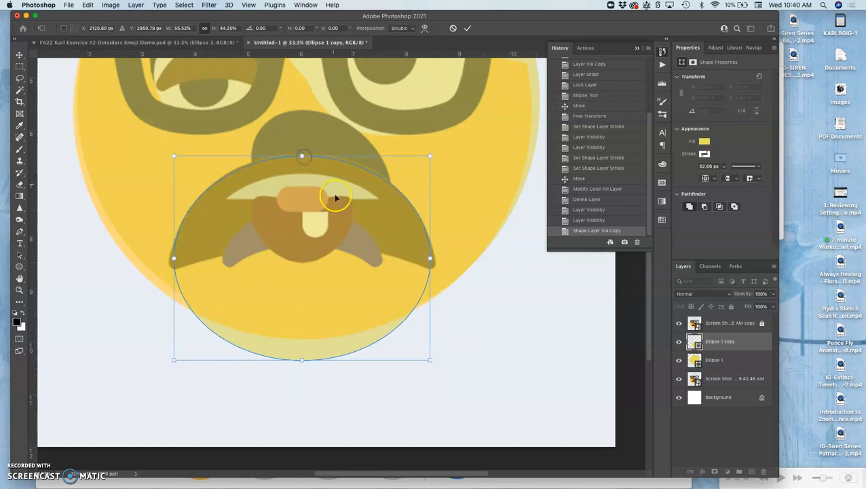
# Step: Switch to Warp and bend the oval's bottom up into an arch, lifting its left corner
pyautogui.rightClick(327, 214)
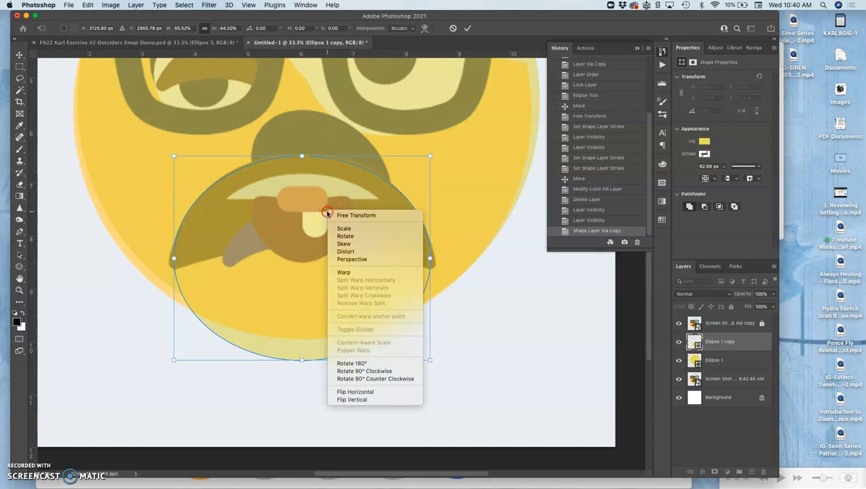
pyautogui.click(345, 272)
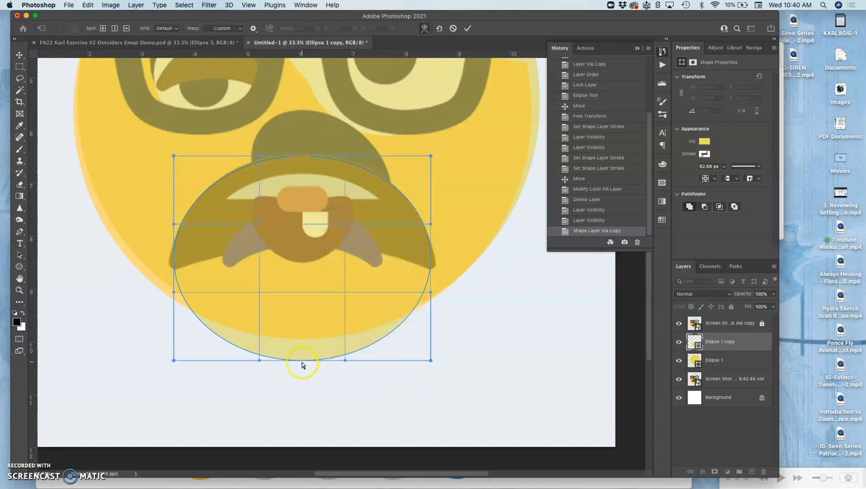
pyautogui.moveTo(300, 359); pyautogui.dragTo(301, 233)
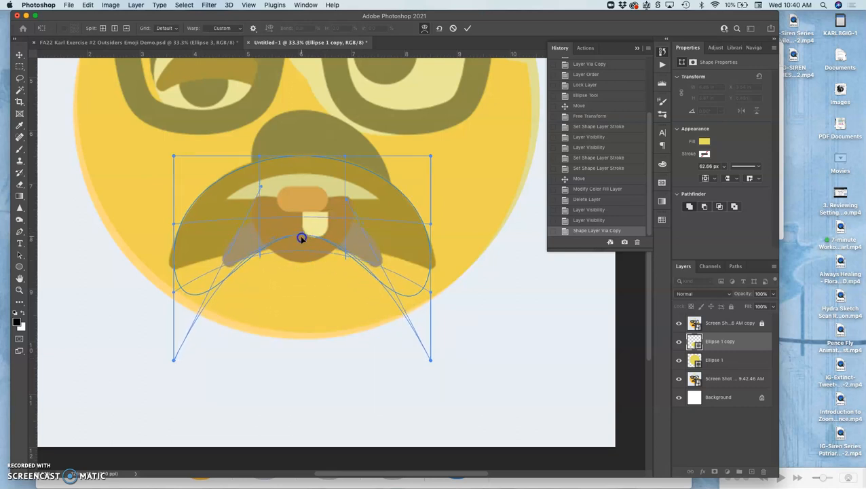
pyautogui.moveTo(301, 233); pyautogui.dragTo(301, 239)
pyautogui.click(203, 317)
pyautogui.click(174, 361)
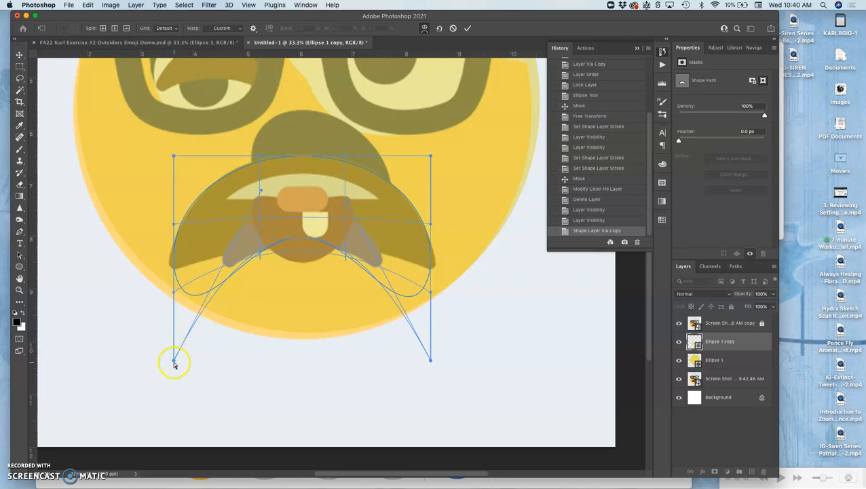
pyautogui.moveTo(174, 361)
pyautogui.mouseDown()
pyautogui.moveTo(158, 286)
pyautogui.moveTo(151, 310)
pyautogui.moveTo(173, 296)
pyautogui.moveTo(143, 320)
pyautogui.moveTo(160, 303)
pyautogui.moveTo(156, 312)
pyautogui.mouseUp()
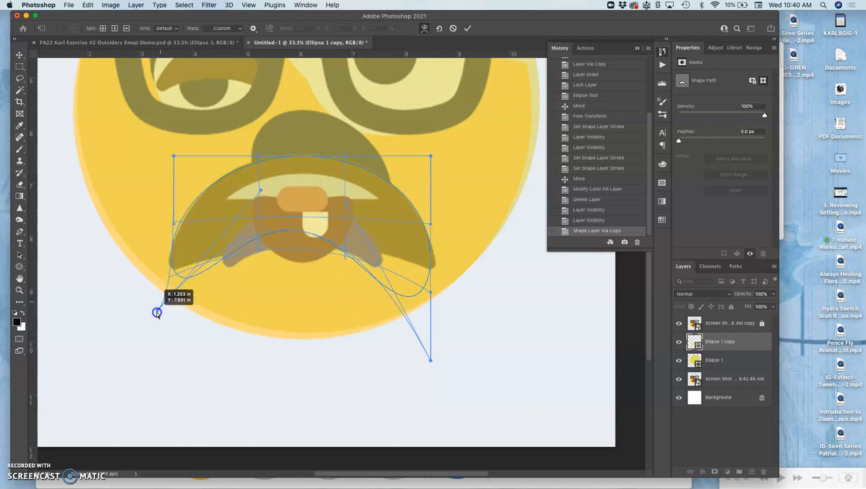
# Step: Pull the right corner up, refine the left tip and commit the mustache shape
pyautogui.click(427, 346)
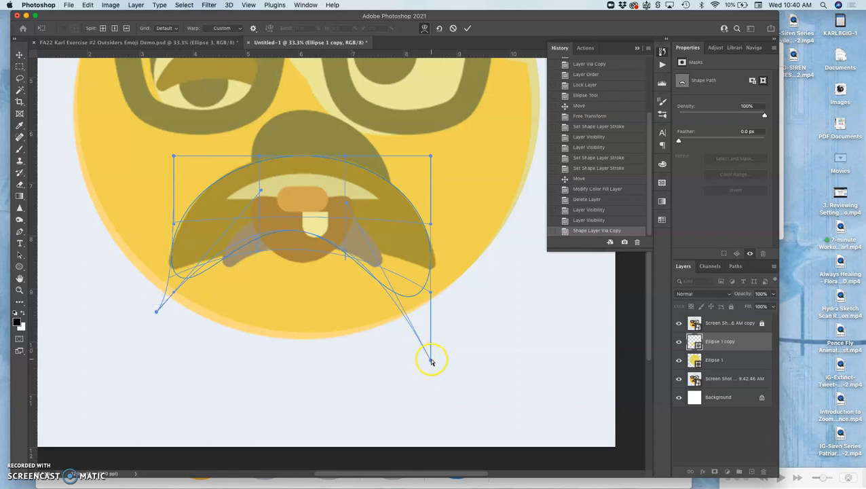
pyautogui.moveTo(430, 359)
pyautogui.mouseDown()
pyautogui.moveTo(444, 340)
pyautogui.moveTo(437, 320)
pyautogui.moveTo(466, 319)
pyautogui.moveTo(421, 262)
pyautogui.mouseUp()
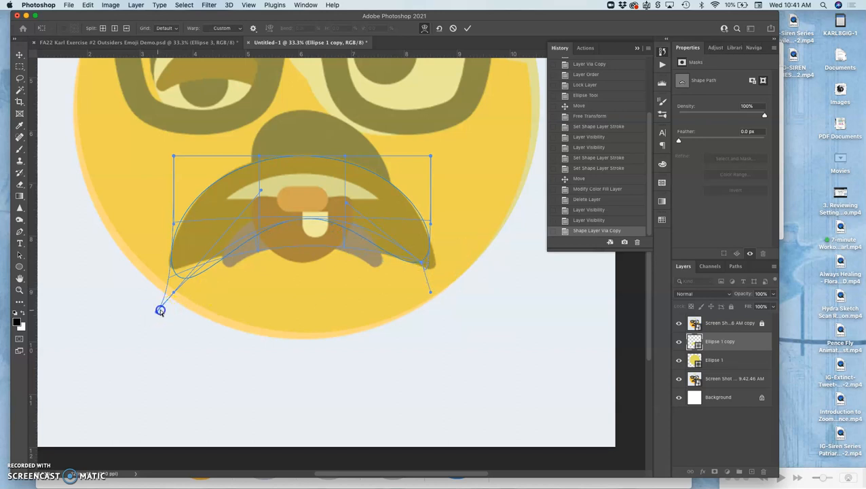
pyautogui.moveTo(160, 310)
pyautogui.mouseDown()
pyautogui.moveTo(174, 292)
pyautogui.moveTo(164, 283)
pyautogui.mouseUp()
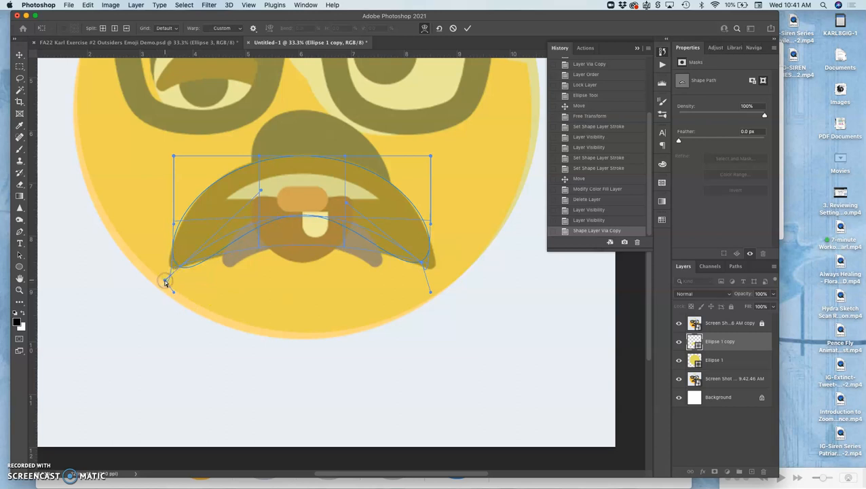
pyautogui.press('Return')
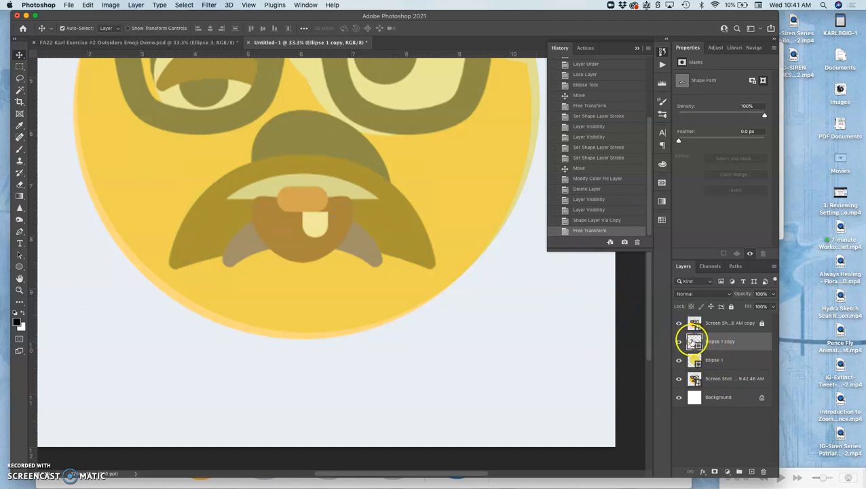
# Step: Recolour the mustache fill to a dark olive
pyautogui.doubleClick(693, 341)
pyautogui.moveTo(400, 205); pyautogui.dragTo(387, 224)
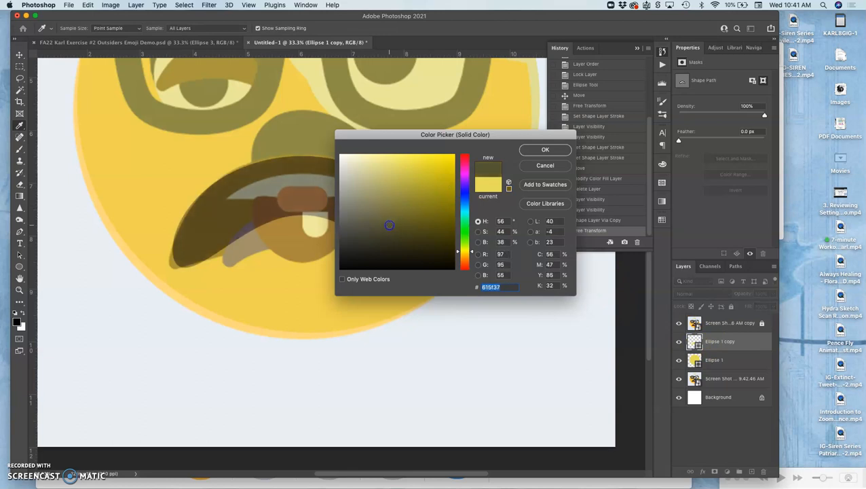
pyautogui.click(547, 150)
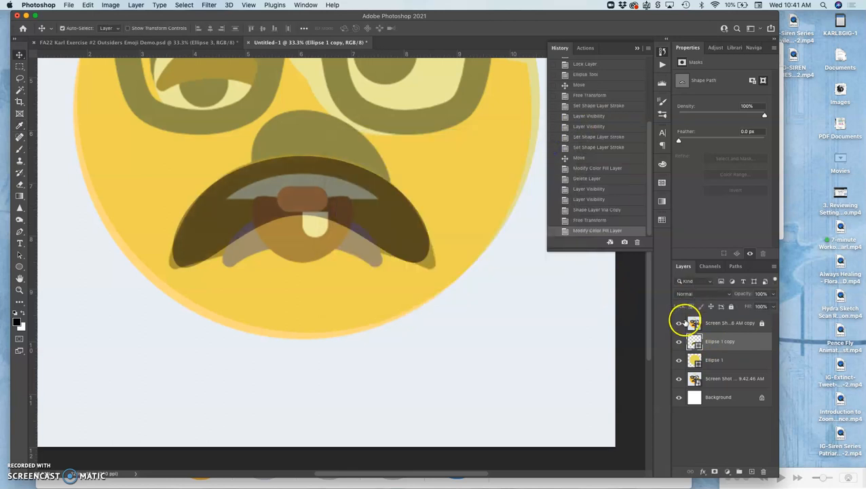
# Step: Toggle the reference overlay to compare, leaving it hidden
pyautogui.click(678, 323)
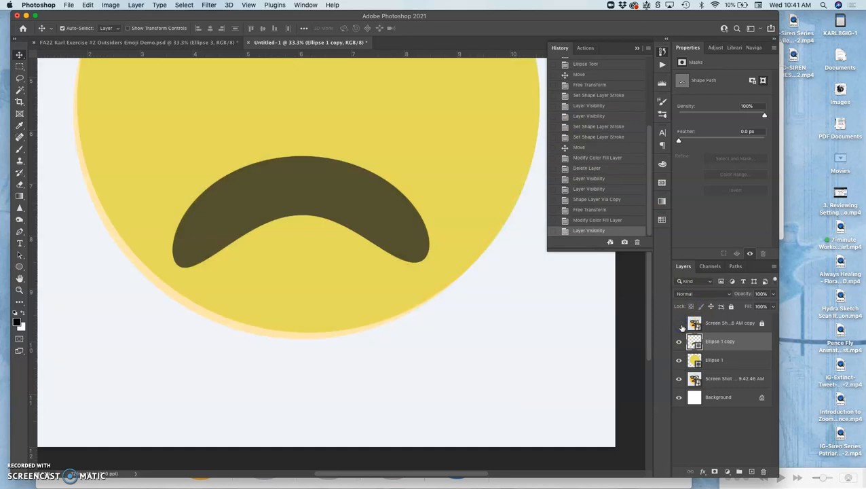
pyautogui.press('super+minus')
pyautogui.scroll(5, 516, 304)
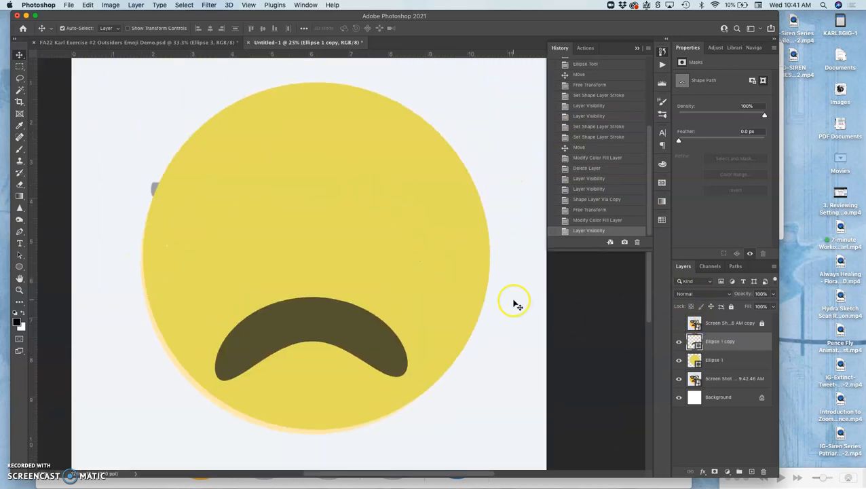
pyautogui.scroll(-1, 516, 304)
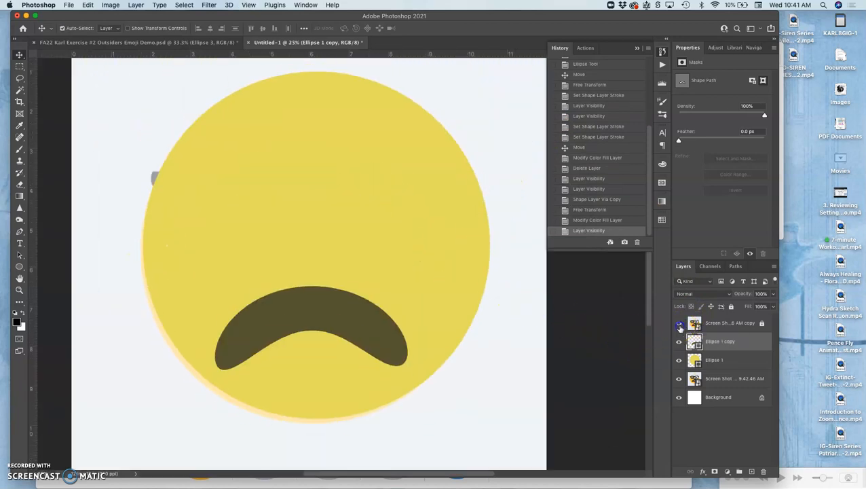
pyautogui.click(679, 323)
pyautogui.click(679, 323)
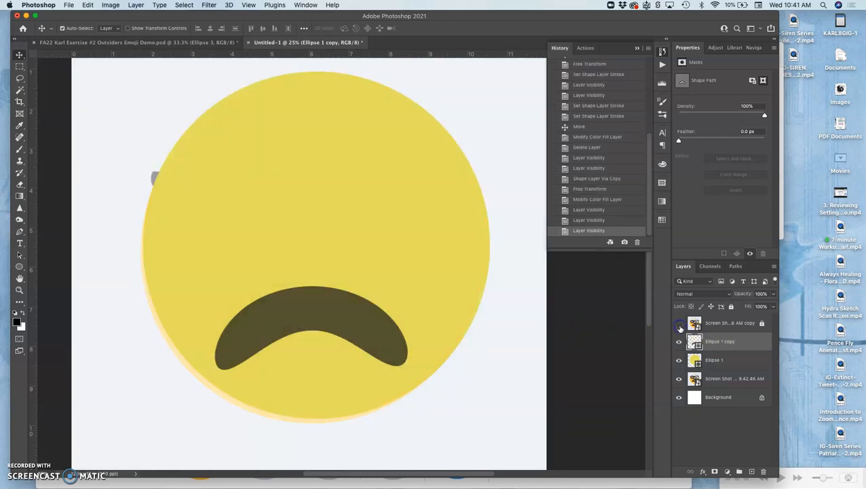
pyautogui.click(679, 323)
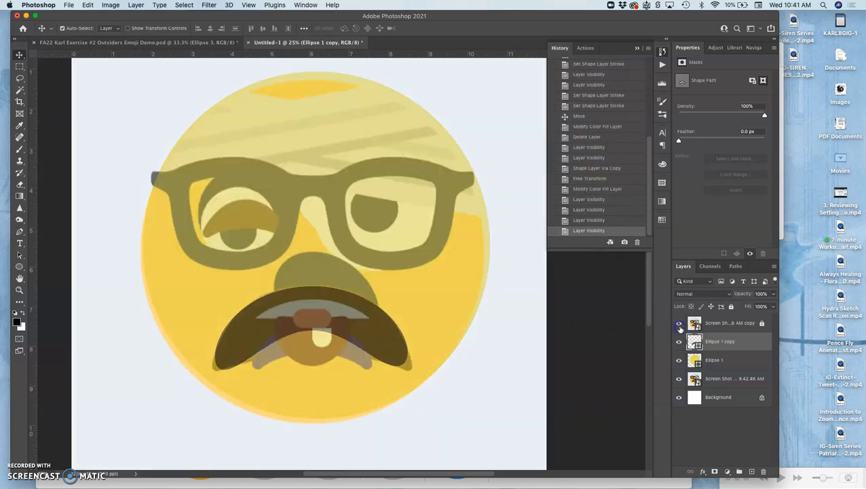
pyautogui.click(679, 323)
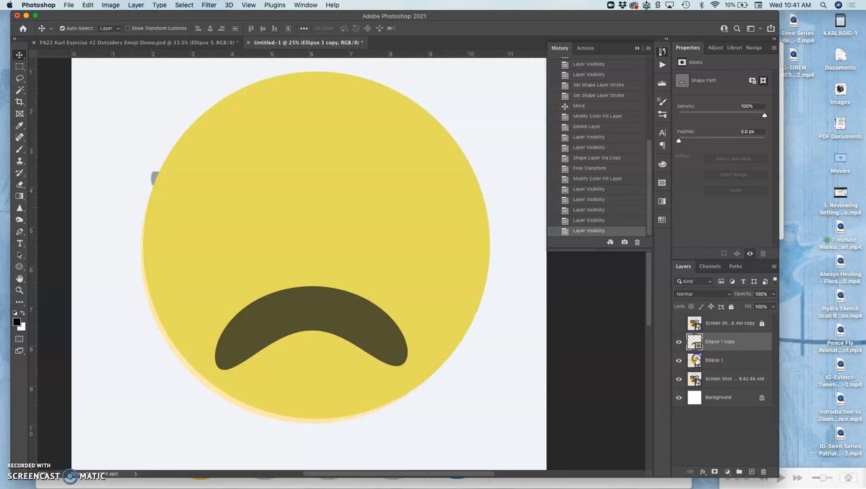
# Step: Shift the face circle's fill to a slightly warmer, richer yellow
pyautogui.doubleClick(695, 360)
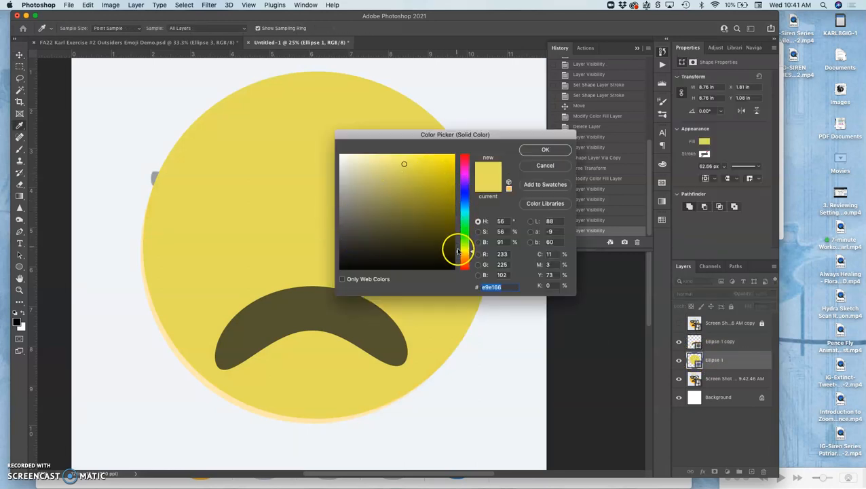
pyautogui.moveTo(458, 252); pyautogui.dragTo(460, 253)
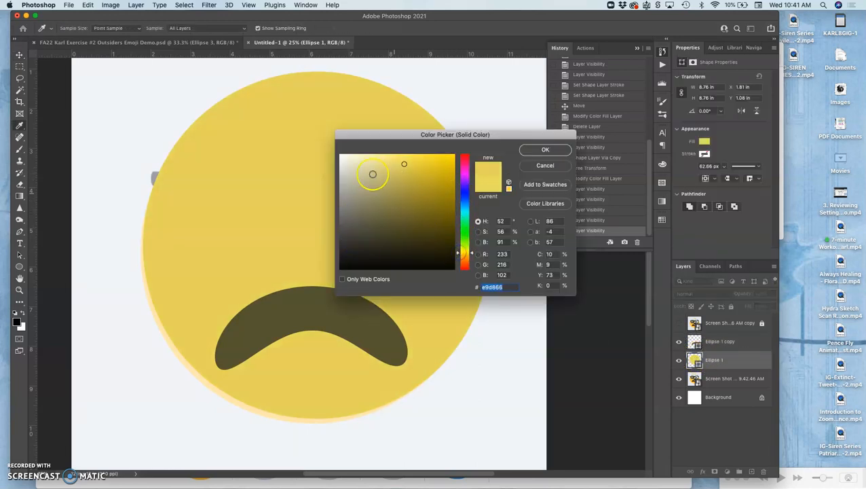
pyautogui.click(411, 165)
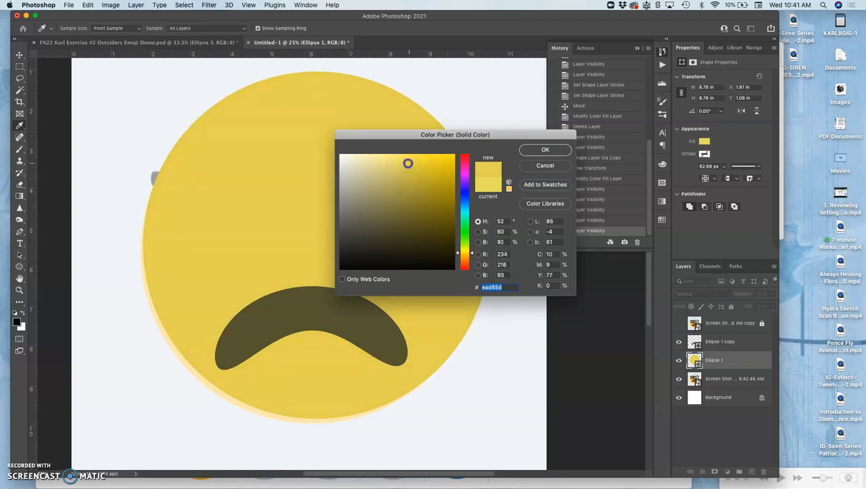
# Step: Confirm the face colour, then nudge the mustache and face circle into position
pyautogui.click(532, 148)
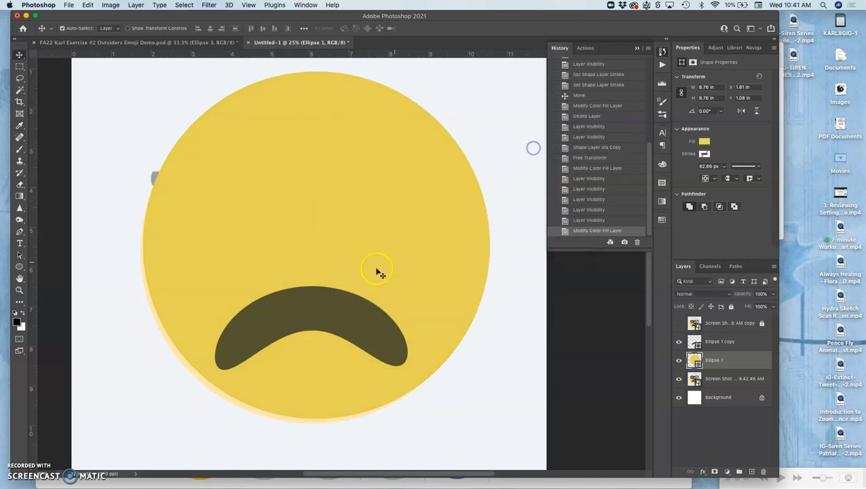
pyautogui.moveTo(329, 312); pyautogui.dragTo(334, 317)
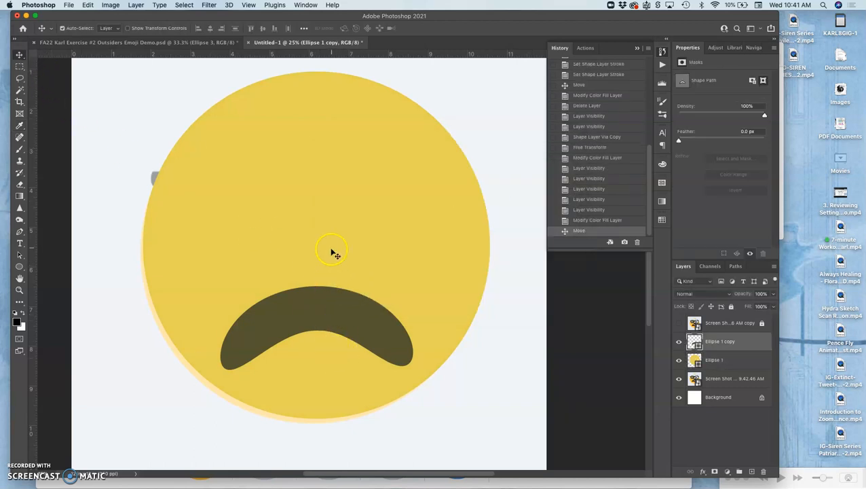
pyautogui.moveTo(332, 252); pyautogui.dragTo(330, 239)
pyautogui.click(328, 313)
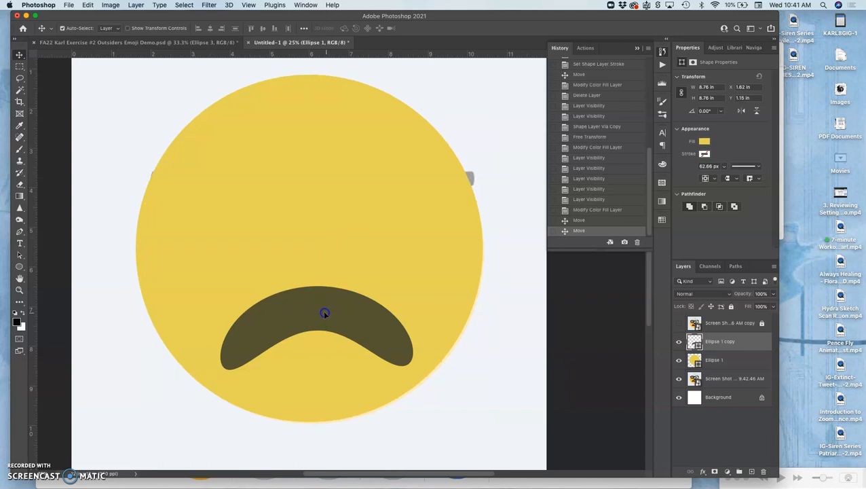
pyautogui.moveTo(325, 313); pyautogui.dragTo(325, 313)
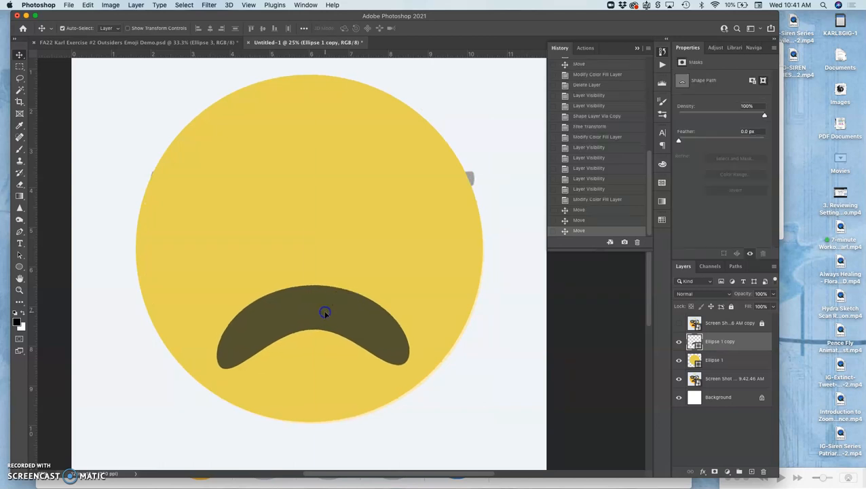
# Step: Show the reference image over the emoji again and select the mustache layer
pyautogui.click(678, 323)
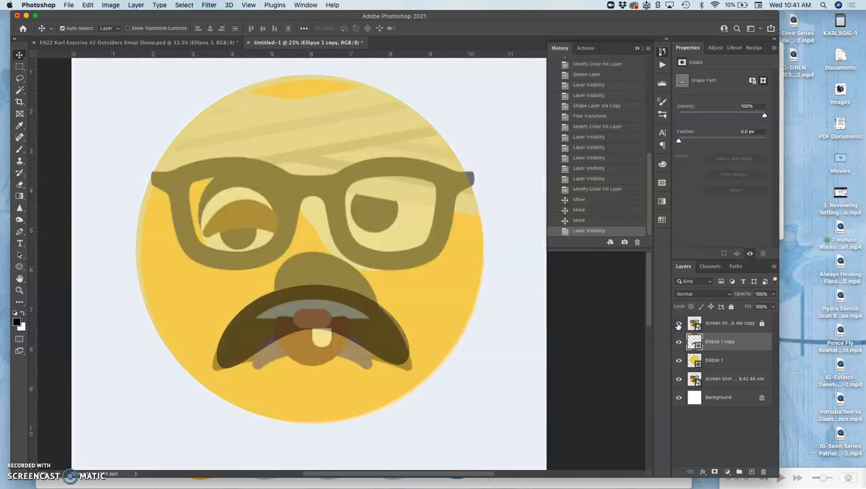
pyautogui.click(678, 324)
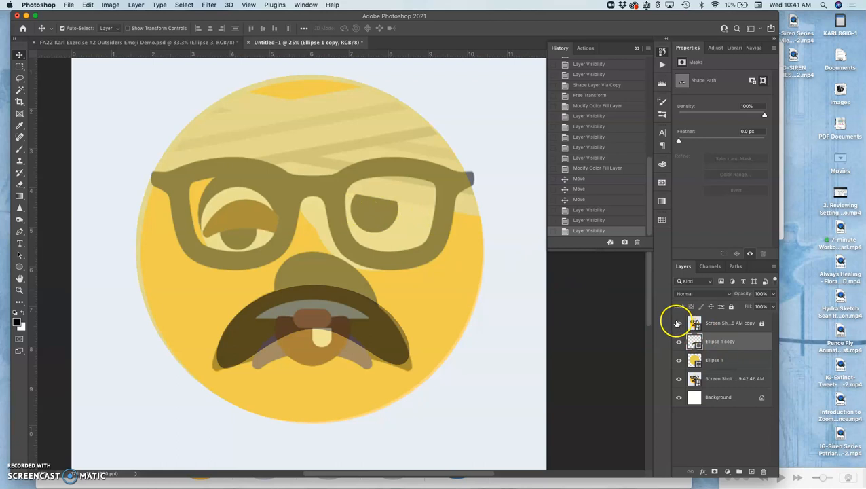
pyautogui.click(730, 349)
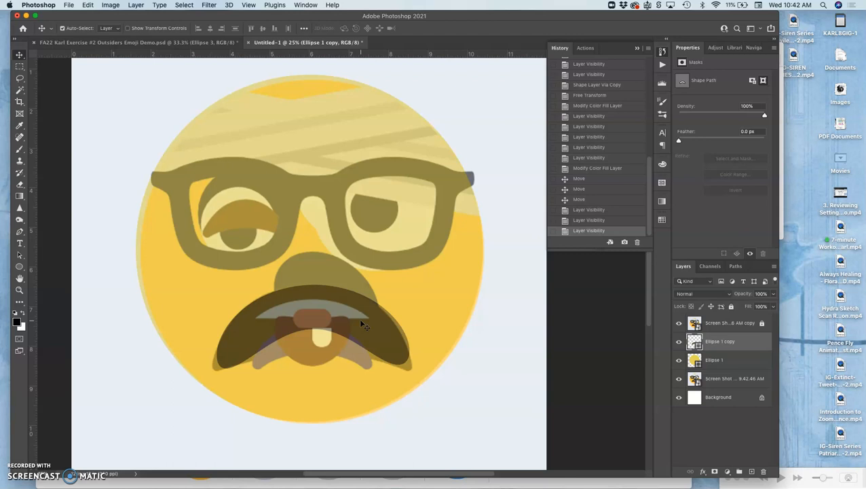
# Step: Duplicate the mustache, move the copy to the forehead, flatten it and warp its lower edge
pyautogui.hotkey('ctrl', 'j')
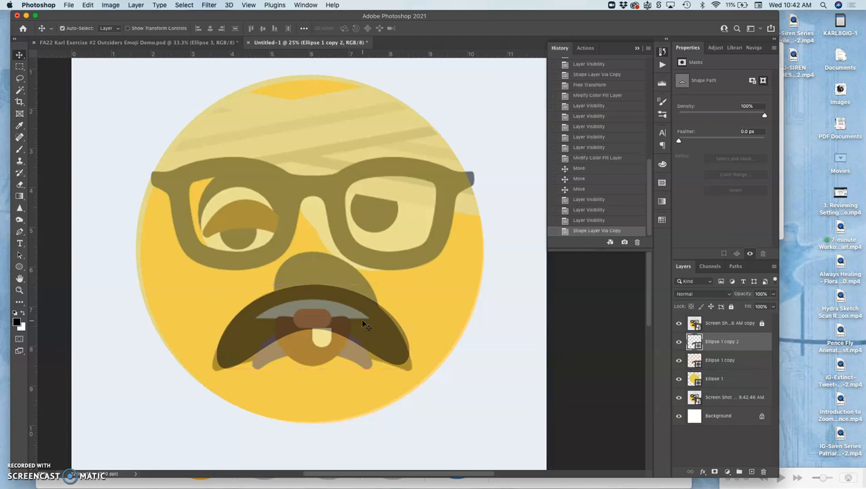
pyautogui.moveTo(335, 303); pyautogui.dragTo(264, 108)
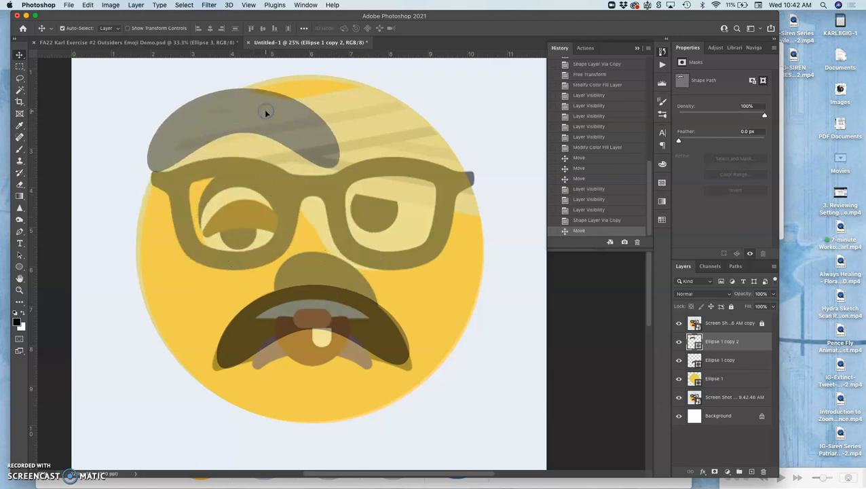
pyautogui.hotkey('ctrl', 't')
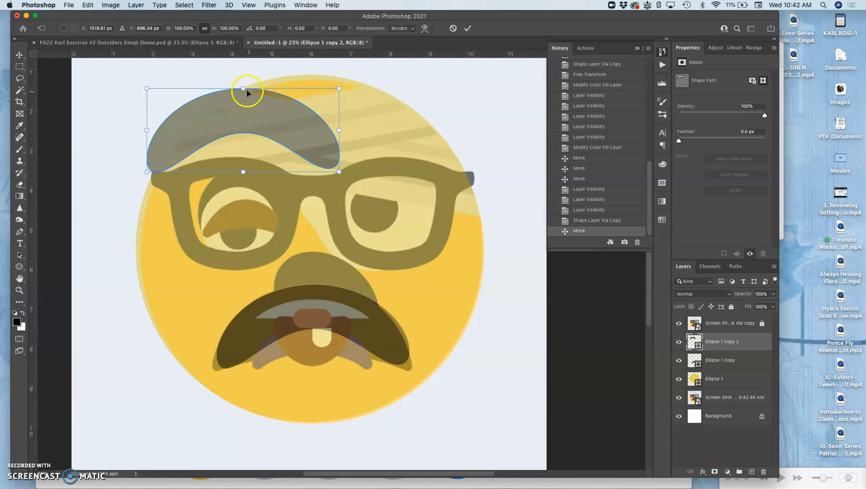
pyautogui.moveTo(244, 90); pyautogui.dragTo(244, 105)
pyautogui.rightClick(239, 125)
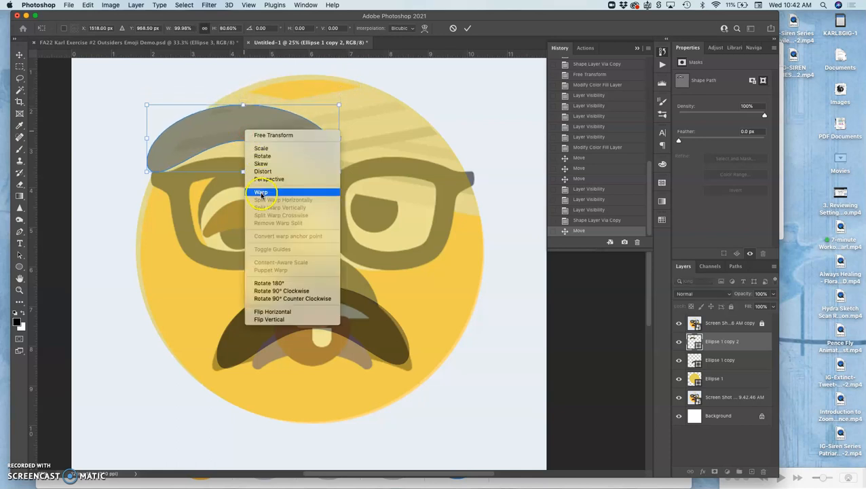
pyautogui.click(258, 191)
pyautogui.moveTo(249, 138); pyautogui.dragTo(249, 142)
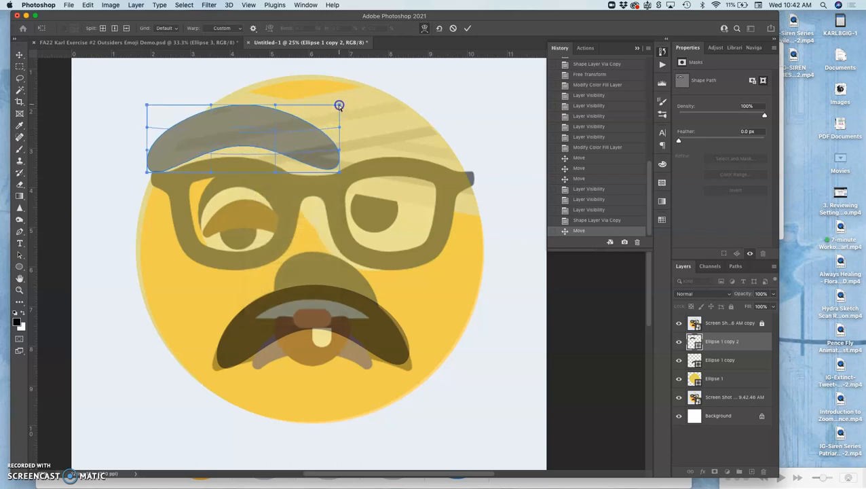
# Step: Back in Free Transform, shrink the copy to eyebrow size over the left eye and commit
pyautogui.rightClick(280, 123)
pyautogui.click(299, 138)
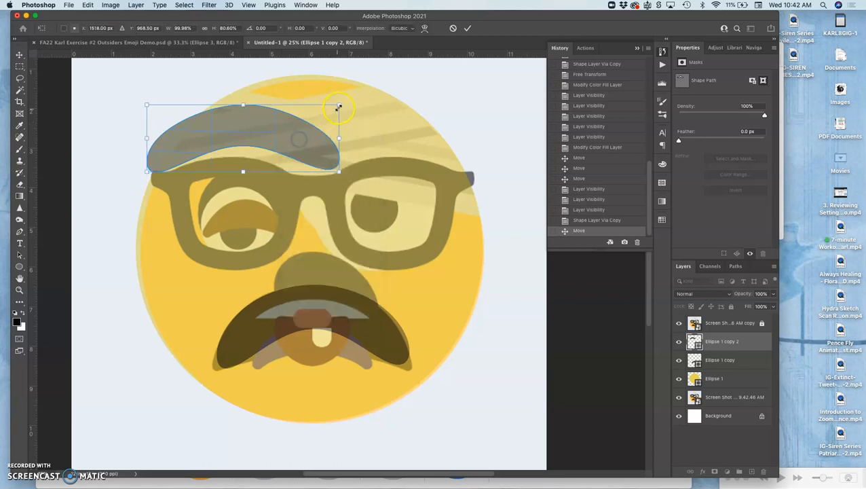
pyautogui.moveTo(340, 105)
pyautogui.mouseDown()
pyautogui.moveTo(313, 126)
pyautogui.moveTo(311, 168)
pyautogui.moveTo(302, 158)
pyautogui.mouseUp()
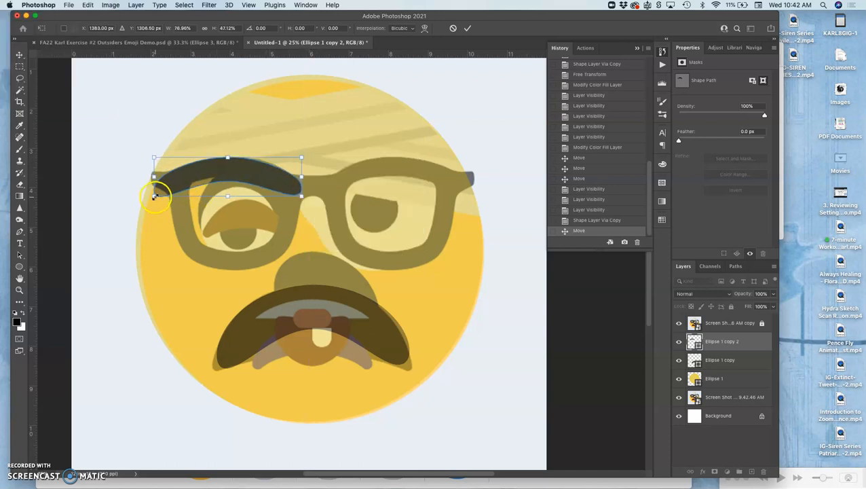
pyautogui.moveTo(156, 197); pyautogui.dragTo(157, 195)
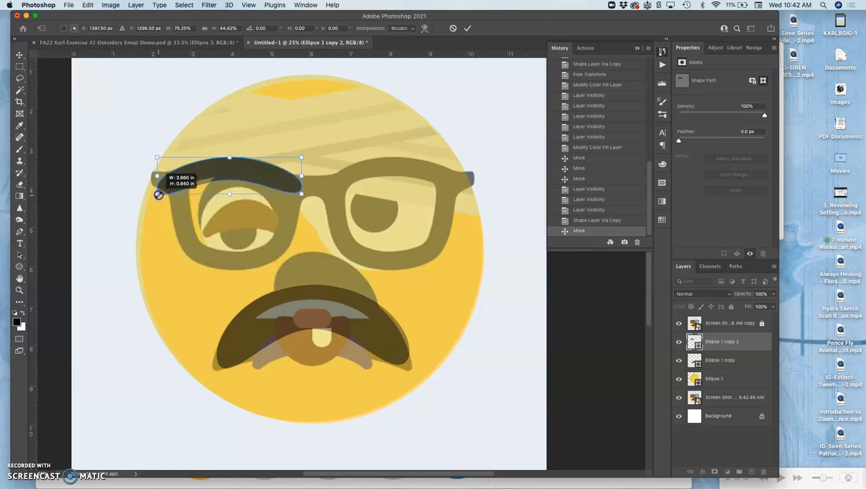
pyautogui.moveTo(157, 196); pyautogui.dragTo(155, 197)
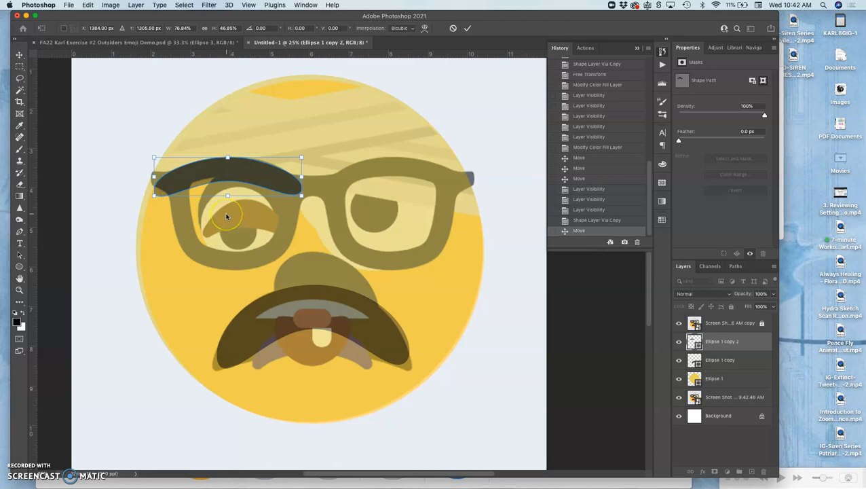
pyautogui.click(226, 216)
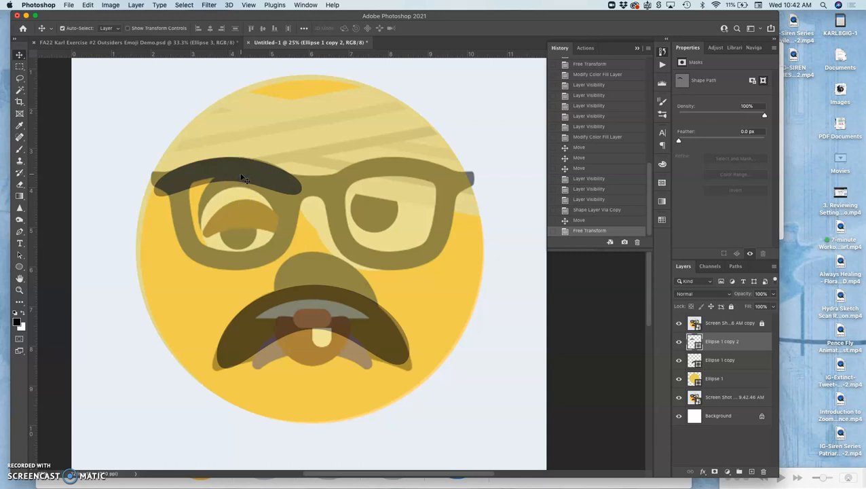
# Step: Duplicate the eyebrow, flip it horizontally and place it above the right eye
pyautogui.press('super+j')
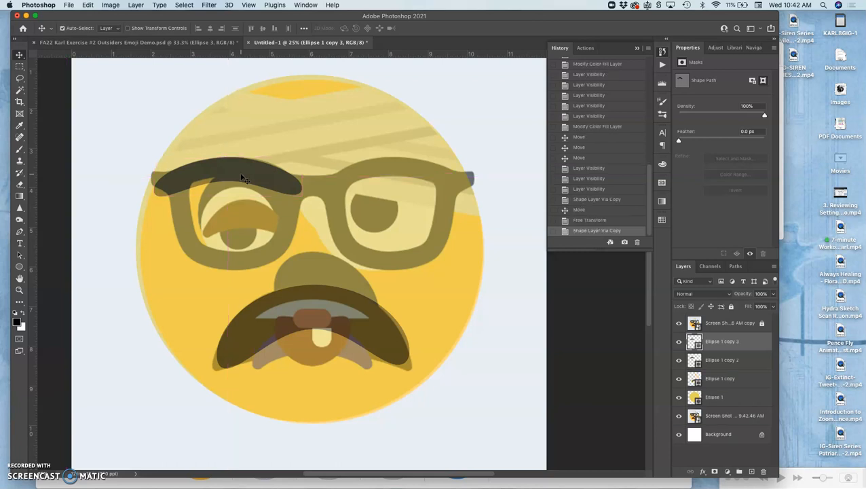
pyautogui.press('super+t')
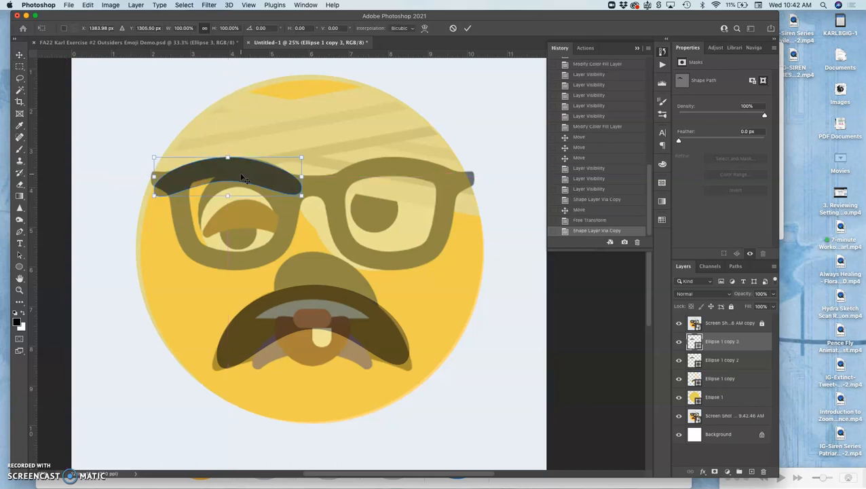
pyautogui.rightClick(243, 178)
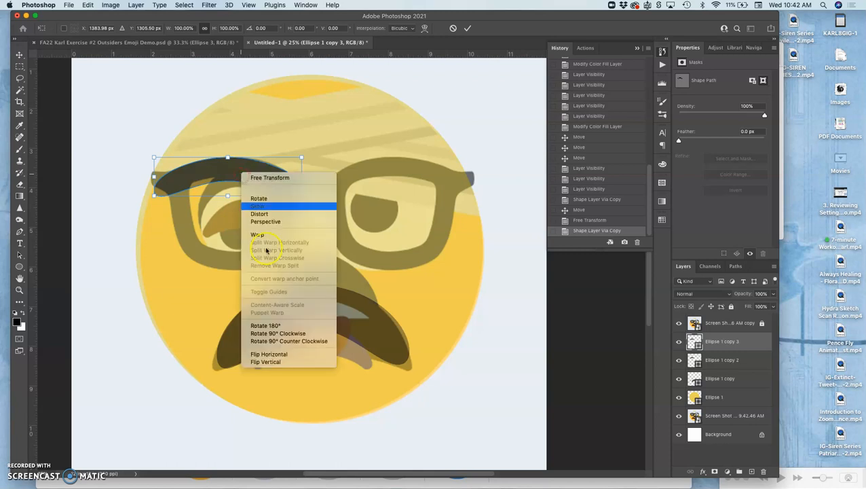
pyautogui.click(271, 354)
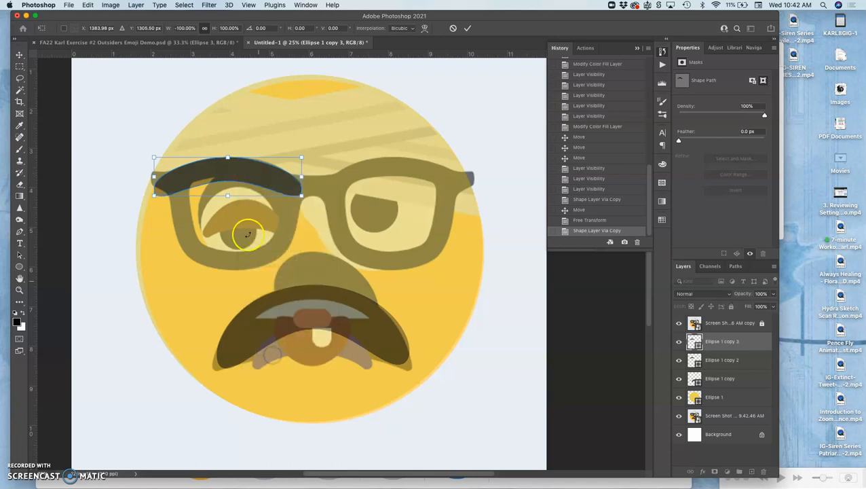
pyautogui.moveTo(231, 172)
pyautogui.mouseDown()
pyautogui.moveTo(391, 176)
pyautogui.moveTo(347, 172)
pyautogui.moveTo(326, 175)
pyautogui.moveTo(396, 184)
pyautogui.mouseUp()
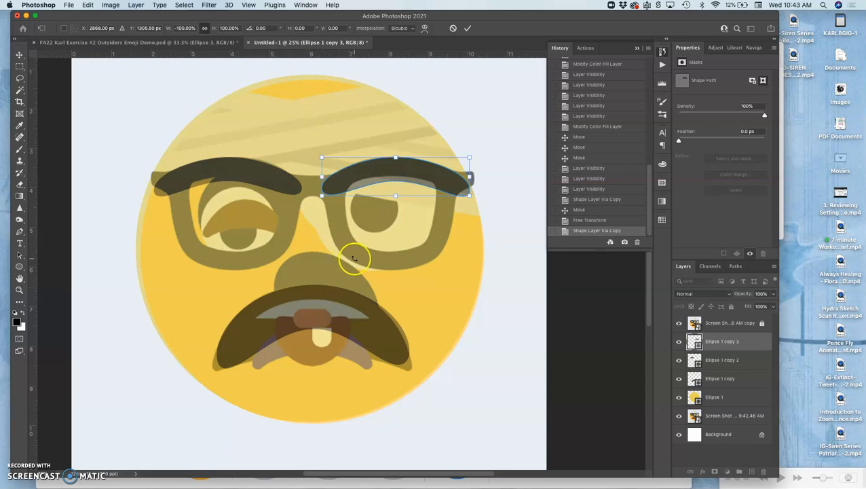
pyautogui.press('Return')
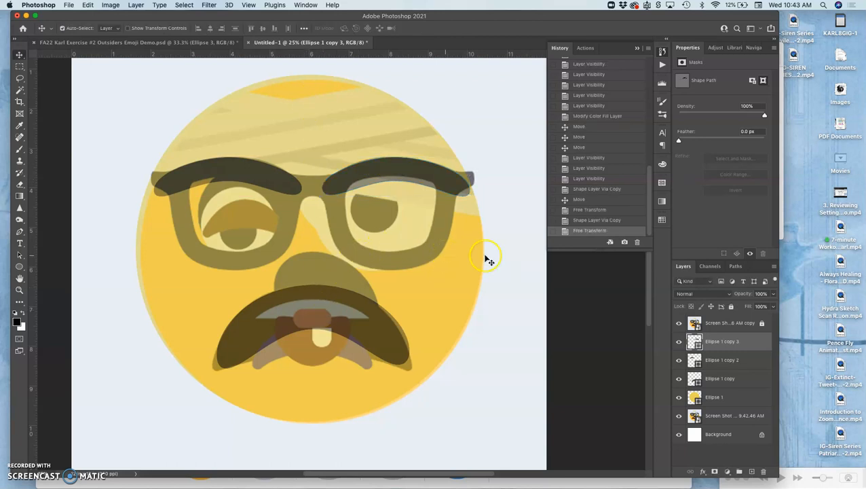
pyautogui.click(679, 323)
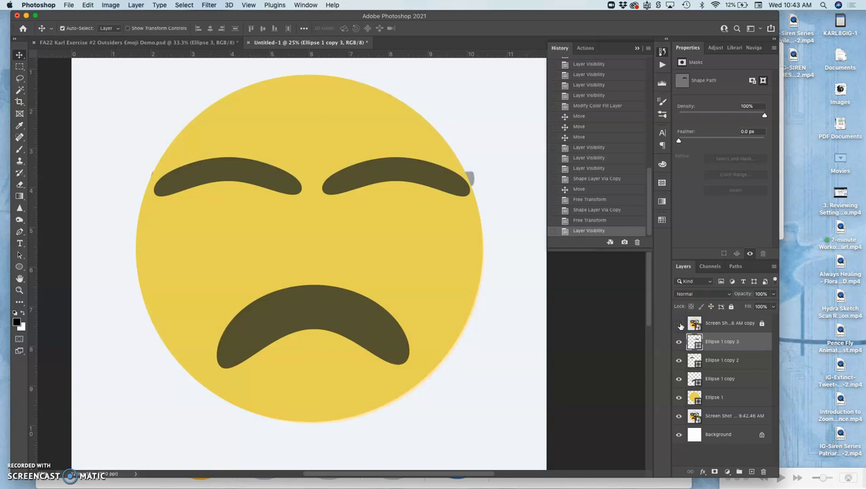
pyautogui.click(679, 323)
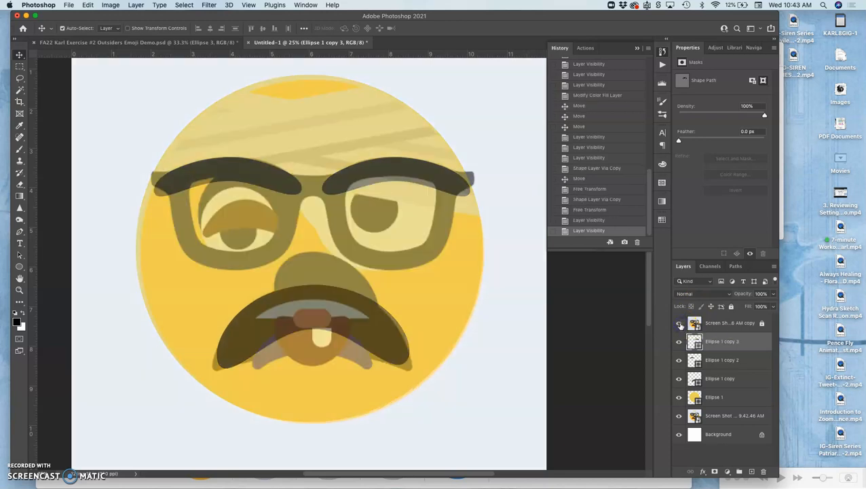
pyautogui.click(719, 346)
pyautogui.click(720, 361)
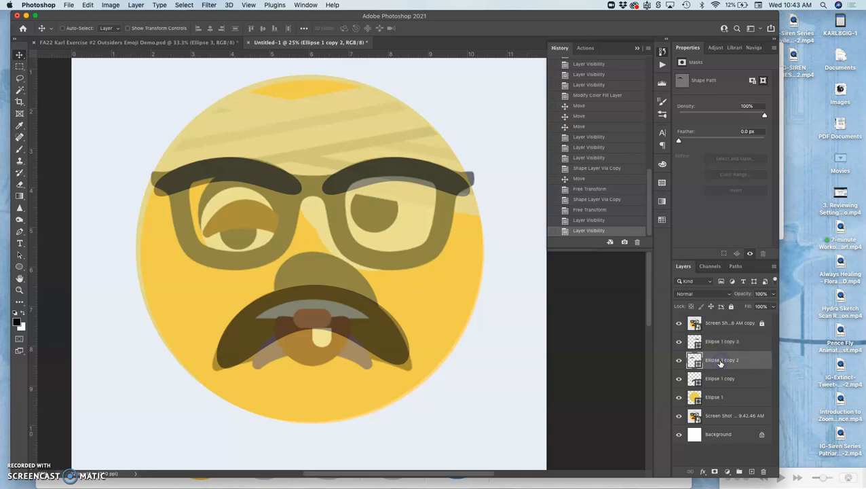
# Step: Duplicate the left eyebrow, flip the copy vertically and move it under the left eye
pyautogui.hotkey('ctrl', 'j')
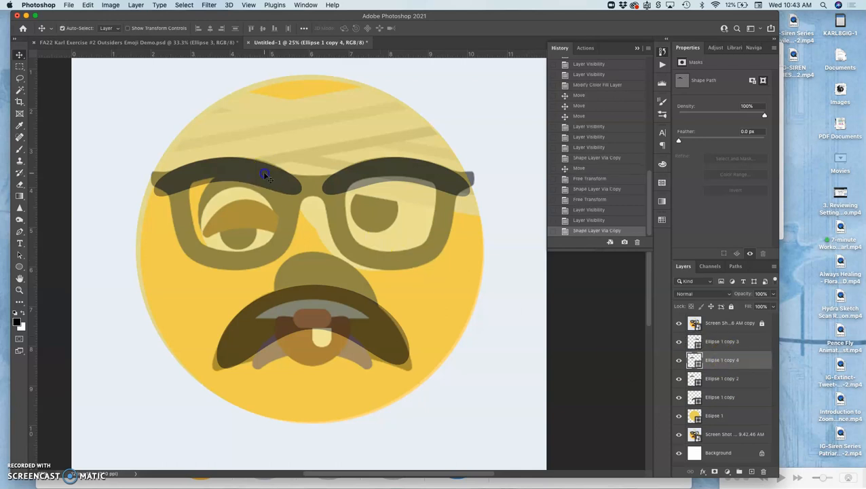
pyautogui.moveTo(263, 171); pyautogui.dragTo(263, 207)
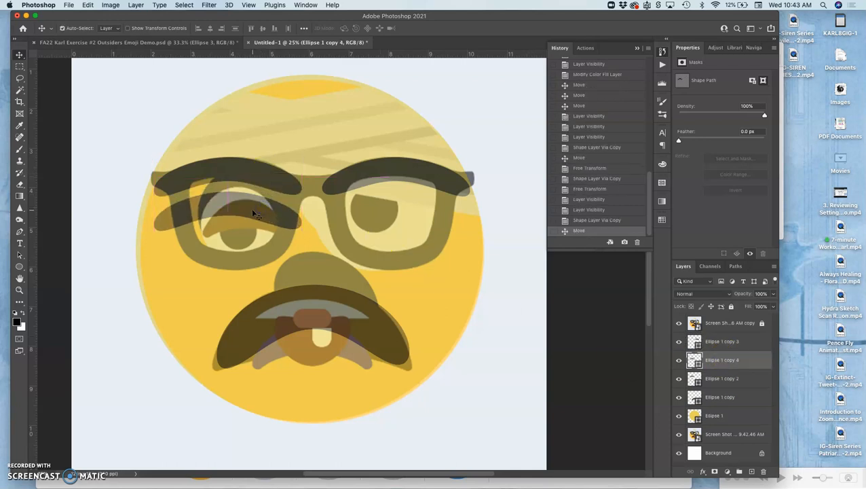
pyautogui.hotkey('ctrl', 't')
pyautogui.rightClick(253, 212)
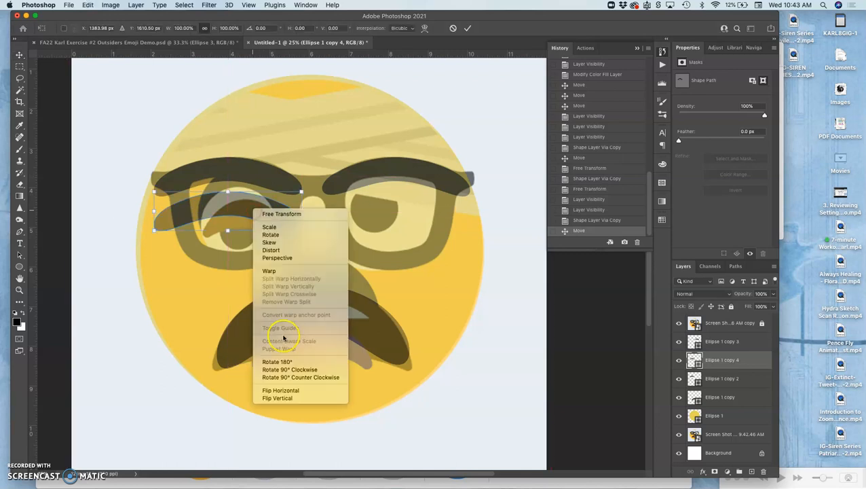
pyautogui.click(283, 397)
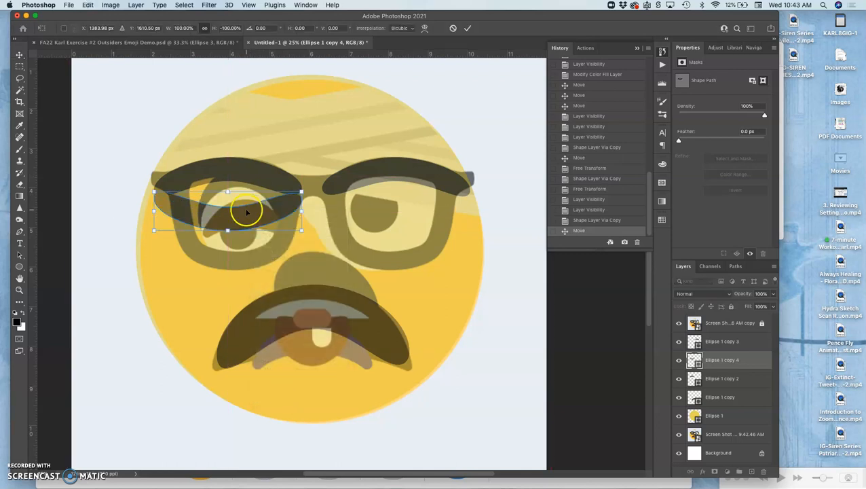
pyautogui.moveTo(244, 218); pyautogui.dragTo(266, 256)
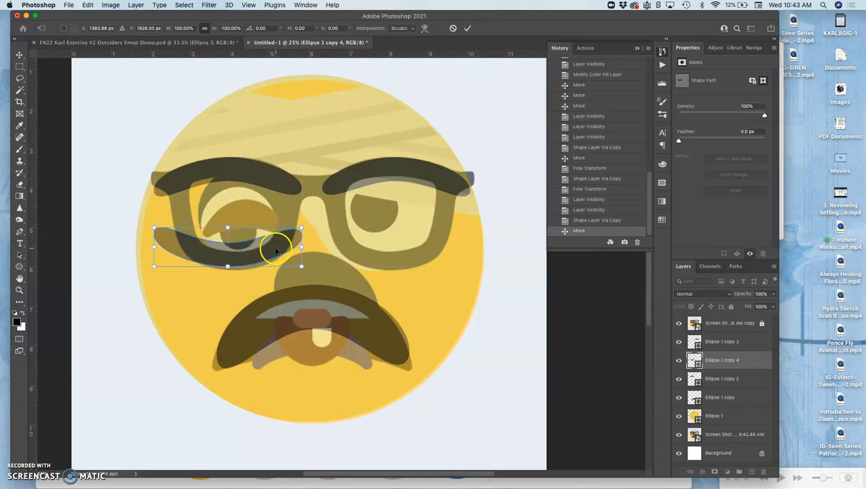
# Step: Stretch the flipped copy taller and shift it down-right over the left eye
pyautogui.rightClick(276, 250)
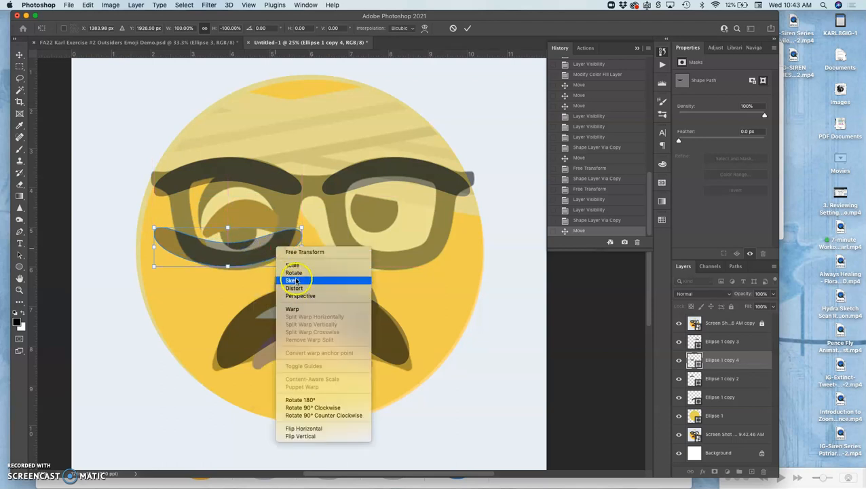
pyautogui.click(228, 228)
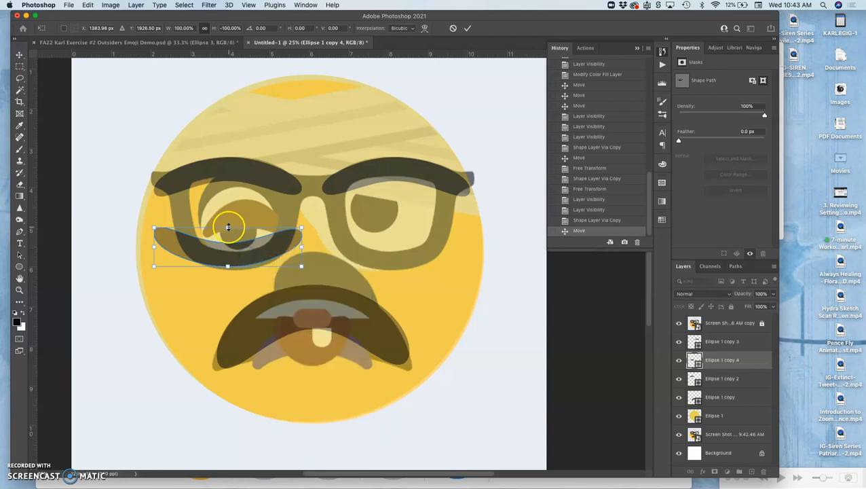
pyautogui.moveTo(228, 227); pyautogui.dragTo(222, 179)
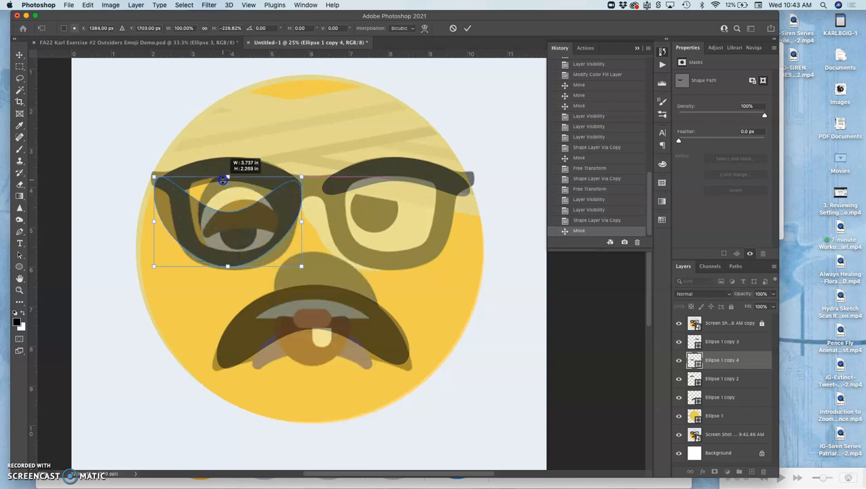
pyautogui.moveTo(231, 223); pyautogui.dragTo(239, 243)
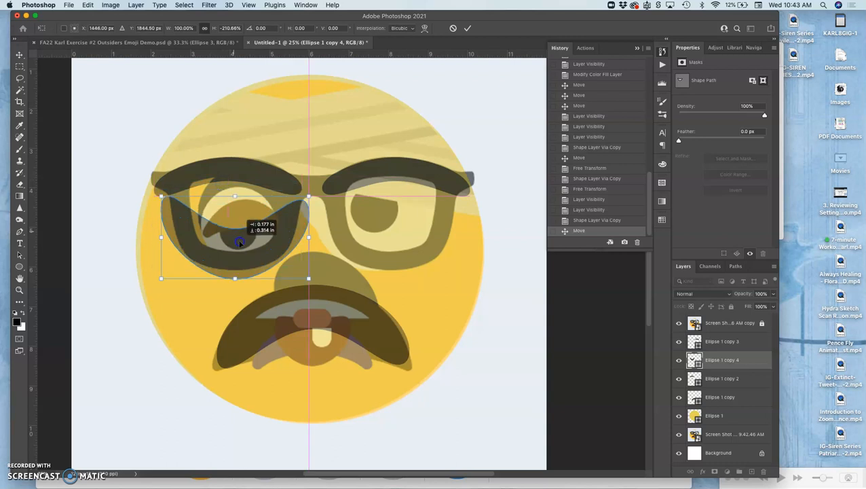
# Step: Warp the copy, pulling its top down and right side inward into a U around the eye
pyautogui.rightClick(239, 249)
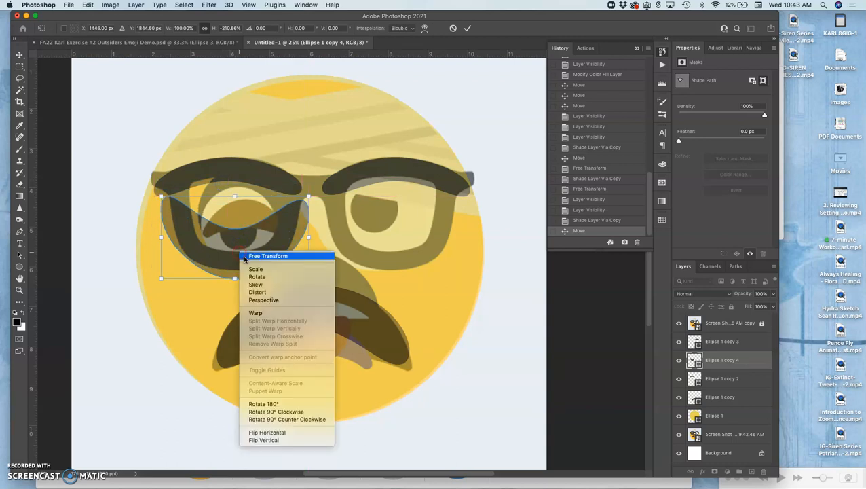
pyautogui.click(260, 313)
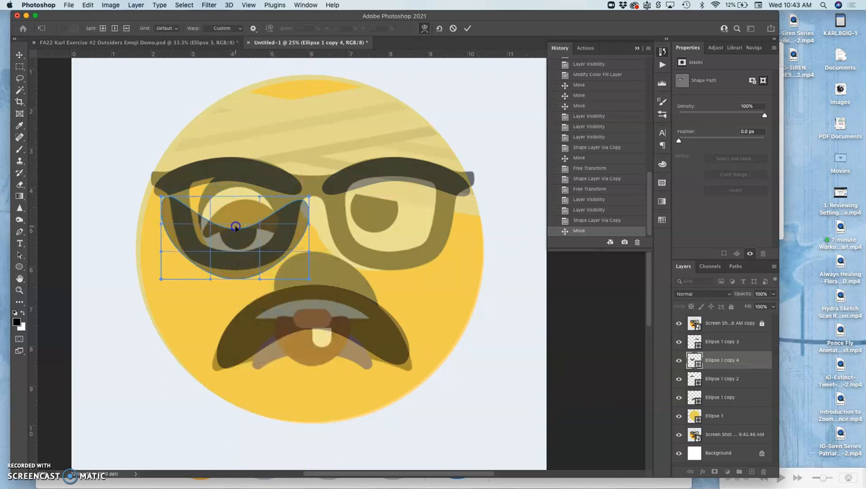
pyautogui.moveTo(235, 232)
pyautogui.mouseDown()
pyautogui.moveTo(235, 252)
pyautogui.moveTo(270, 238)
pyautogui.moveTo(198, 231)
pyautogui.moveTo(235, 247)
pyautogui.mouseUp()
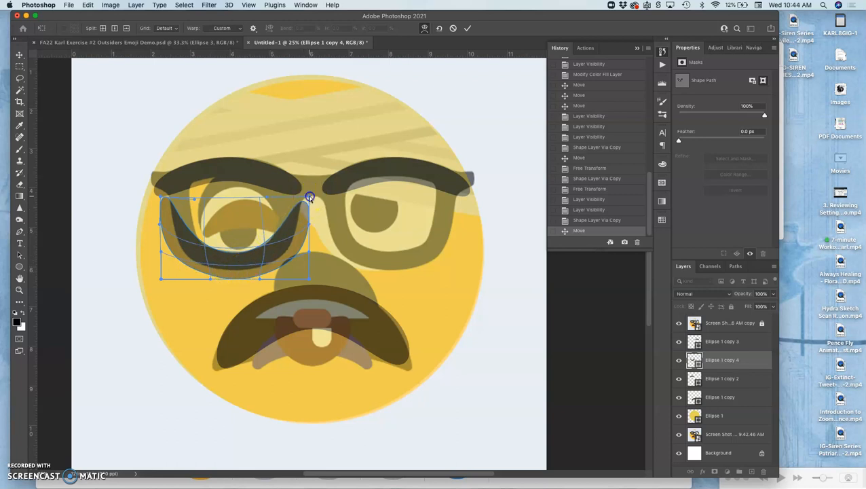
pyautogui.moveTo(309, 197); pyautogui.dragTo(300, 195)
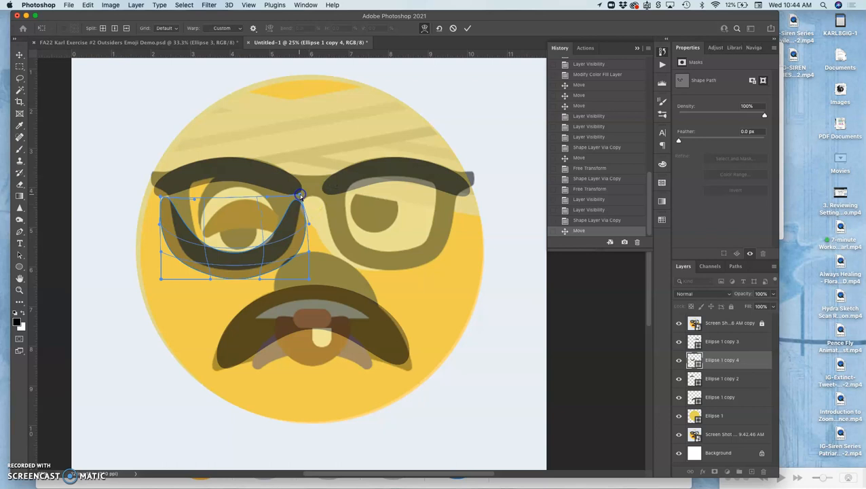
pyautogui.moveTo(306, 276); pyautogui.dragTo(287, 264)
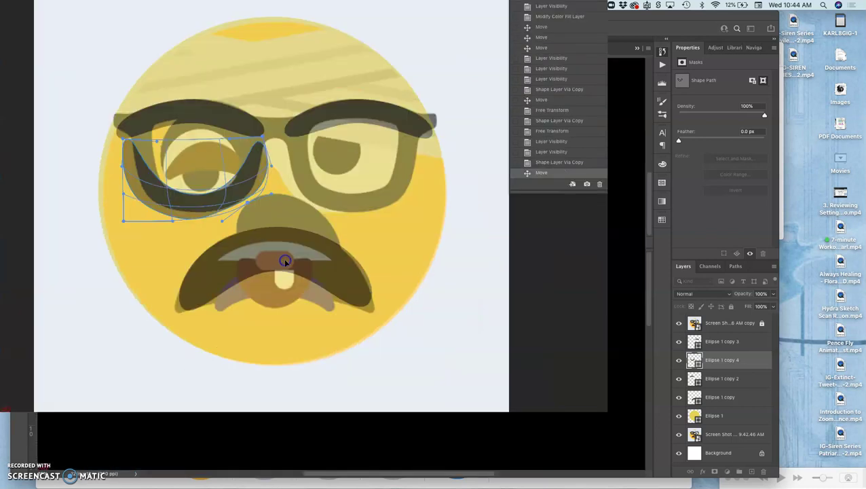
pyautogui.click(305, 228)
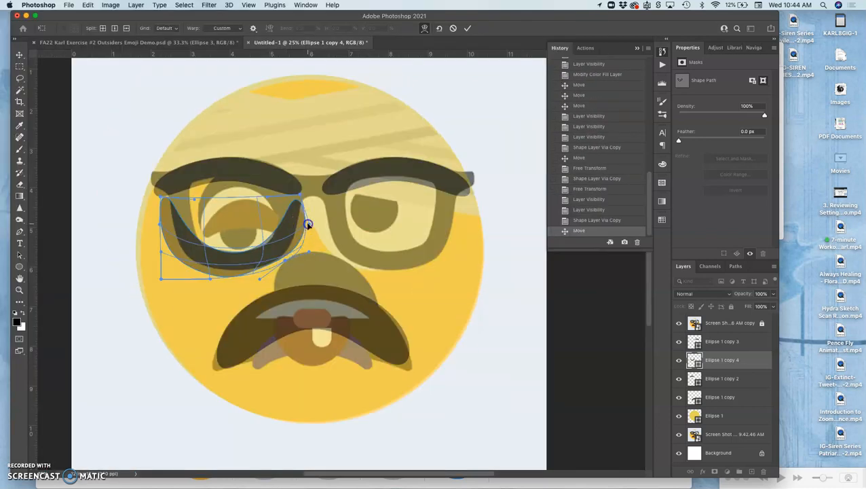
pyautogui.moveTo(308, 224); pyautogui.dragTo(260, 227)
pyautogui.keyDown('alt'); pyautogui.scroll(1, 260, 227); pyautogui.keyUp('alt')
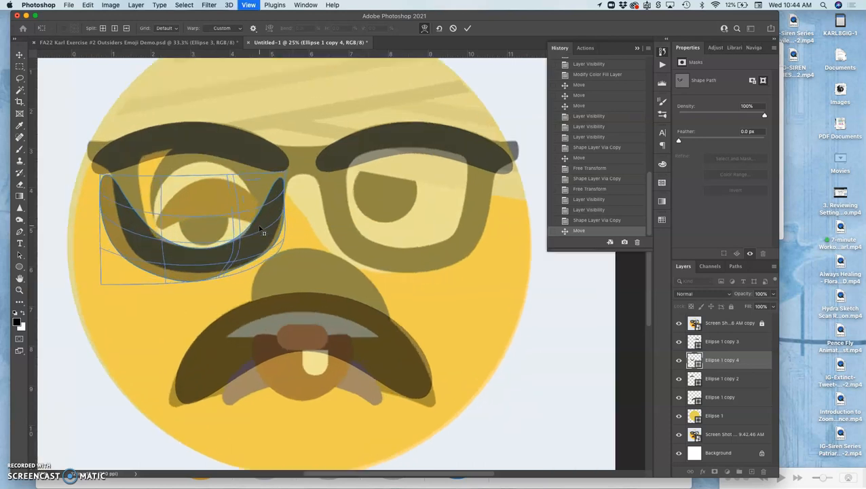
pyautogui.keyDown('alt'); pyautogui.scroll(1, 259, 228); pyautogui.keyUp('alt')
pyautogui.keyDown('alt'); pyautogui.scroll(1, 260, 228); pyautogui.keyUp('alt')
pyautogui.hscroll(-5, 260, 229)
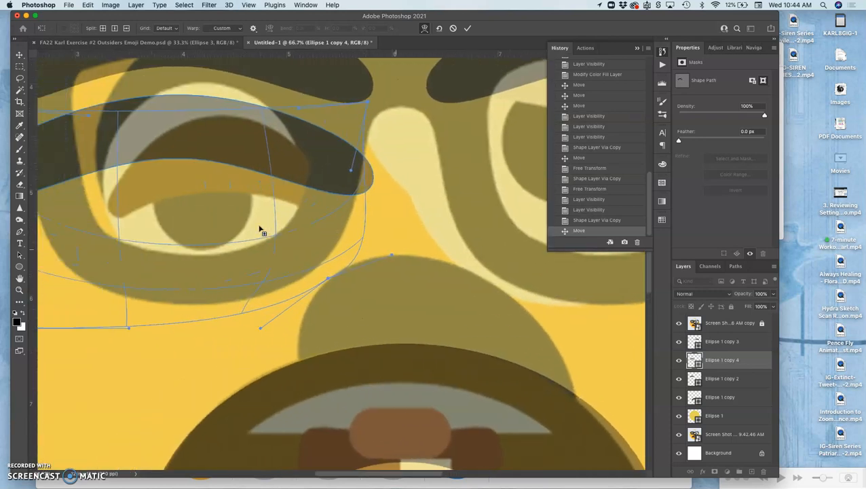
# Step: Reshape the band's lower curve and raise both tips toward the glasses bridge
pyautogui.moveTo(261, 228)
pyautogui.mouseDown()
pyautogui.moveTo(381, 220)
pyautogui.moveTo(365, 228)
pyautogui.mouseUp()
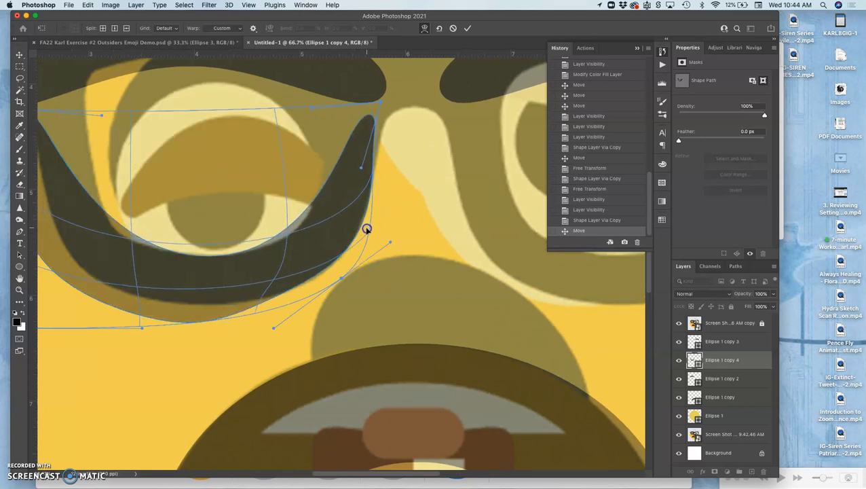
pyautogui.moveTo(374, 135); pyautogui.dragTo(376, 125)
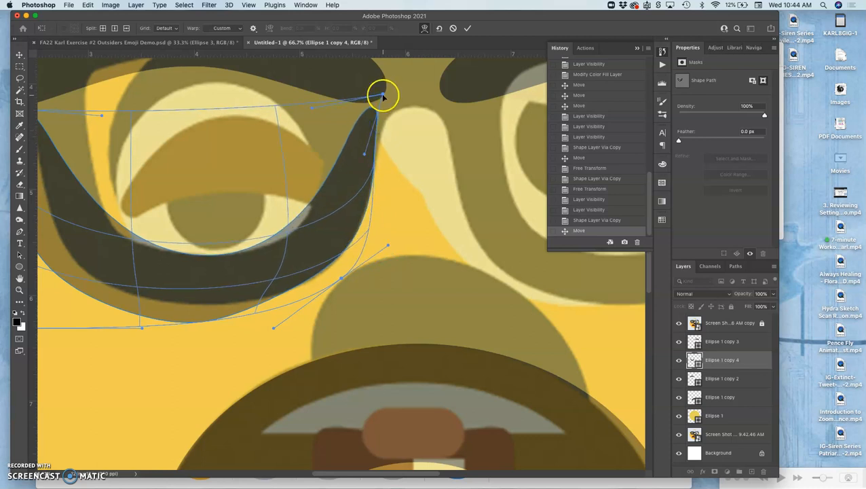
pyautogui.moveTo(383, 93); pyautogui.dragTo(395, 60)
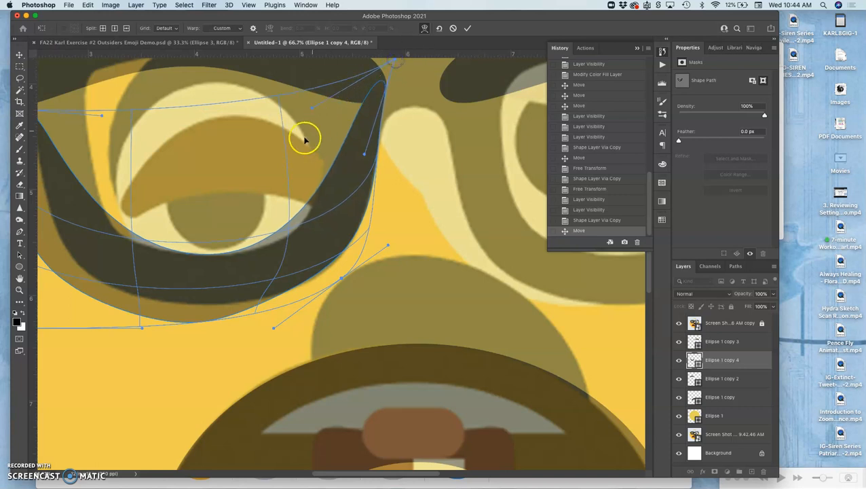
pyautogui.hscroll(-3, 298, 140)
pyautogui.moveTo(331, 211); pyautogui.dragTo(342, 221)
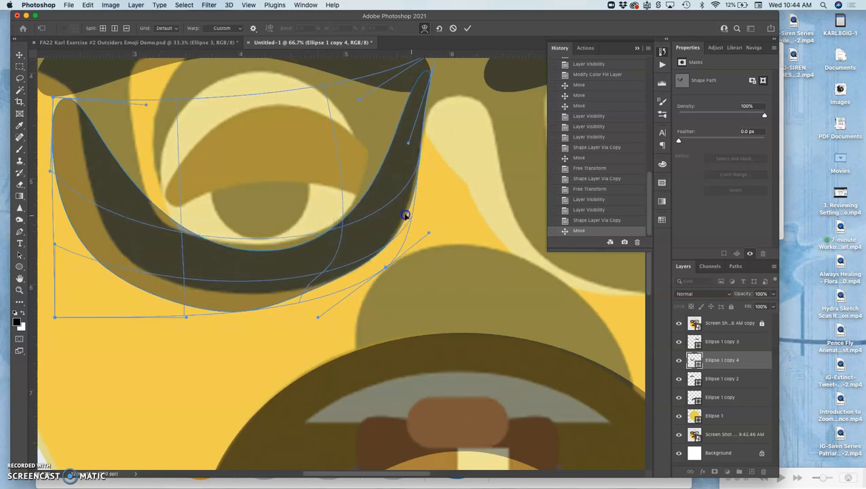
pyautogui.moveTo(409, 219); pyautogui.dragTo(406, 215)
pyautogui.click(419, 83)
pyautogui.moveTo(419, 83); pyautogui.dragTo(415, 77)
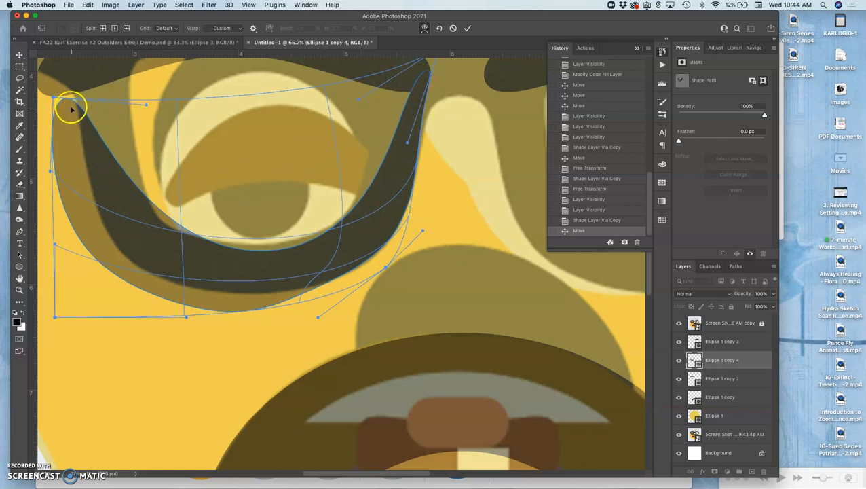
pyautogui.moveTo(73, 98); pyautogui.dragTo(100, 60)
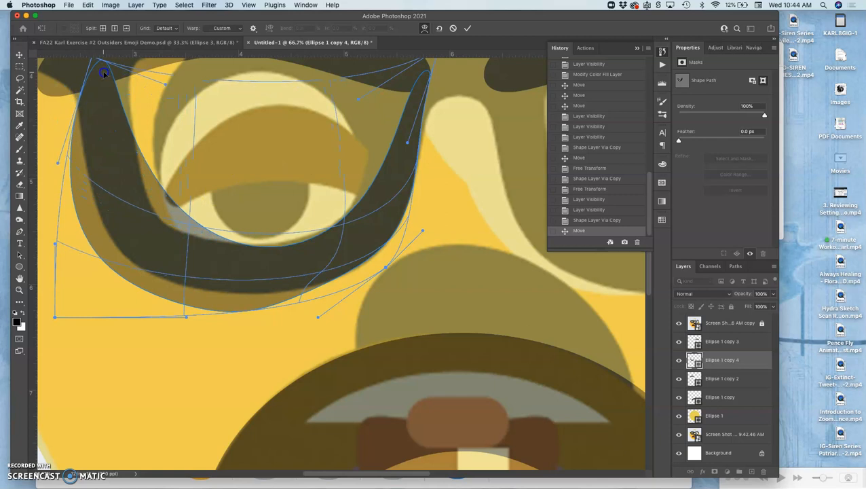
pyautogui.moveTo(178, 201); pyautogui.dragTo(160, 207)
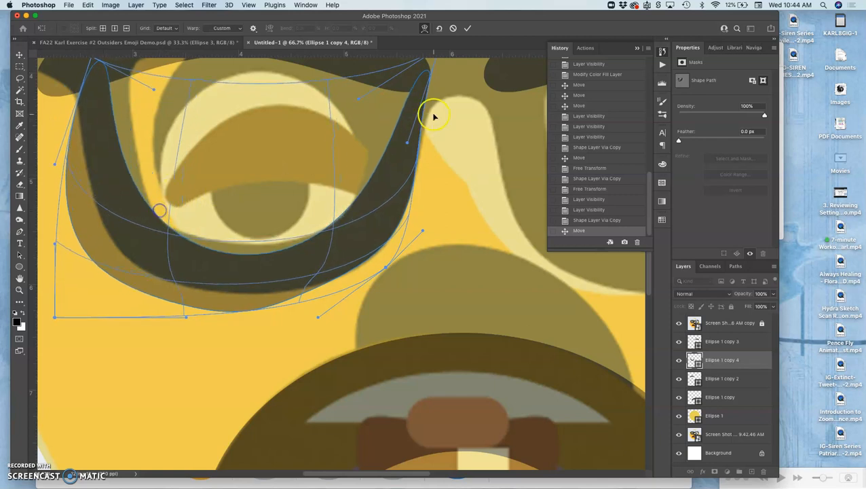
pyautogui.moveTo(426, 80); pyautogui.dragTo(400, 95)
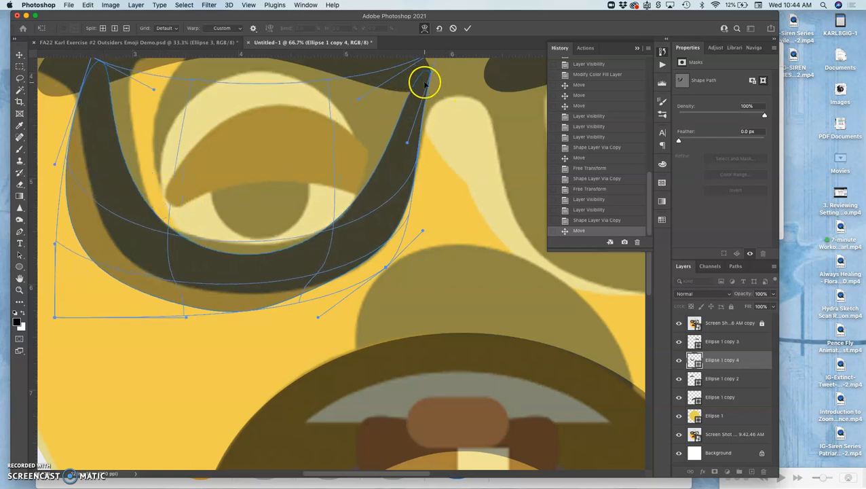
# Step: Refine the rim's inner curve, narrow its left edge and raise its lower edge
pyautogui.moveTo(200, 251)
pyautogui.mouseDown()
pyautogui.moveTo(206, 244)
pyautogui.moveTo(198, 247)
pyautogui.mouseUp()
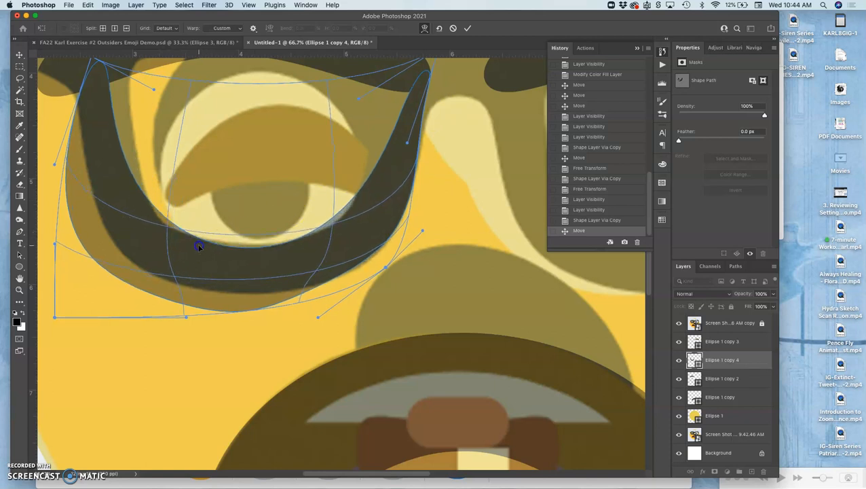
pyautogui.moveTo(340, 206); pyautogui.dragTo(341, 208)
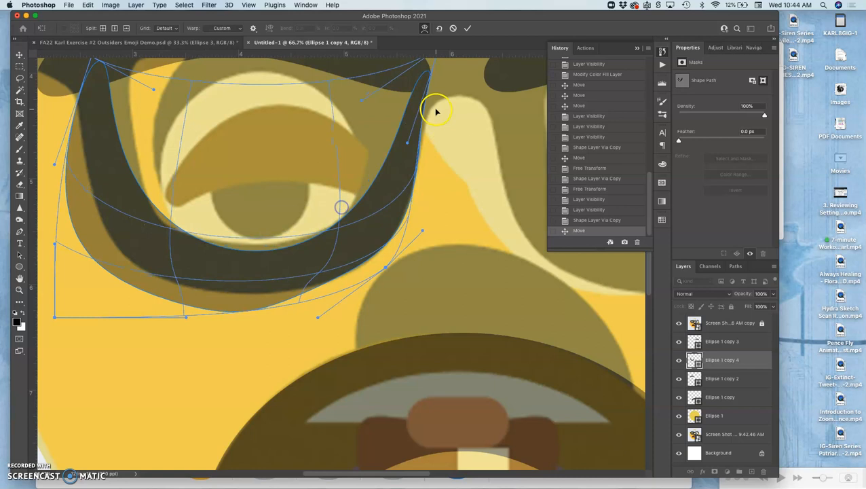
pyautogui.moveTo(247, 250); pyautogui.dragTo(247, 258)
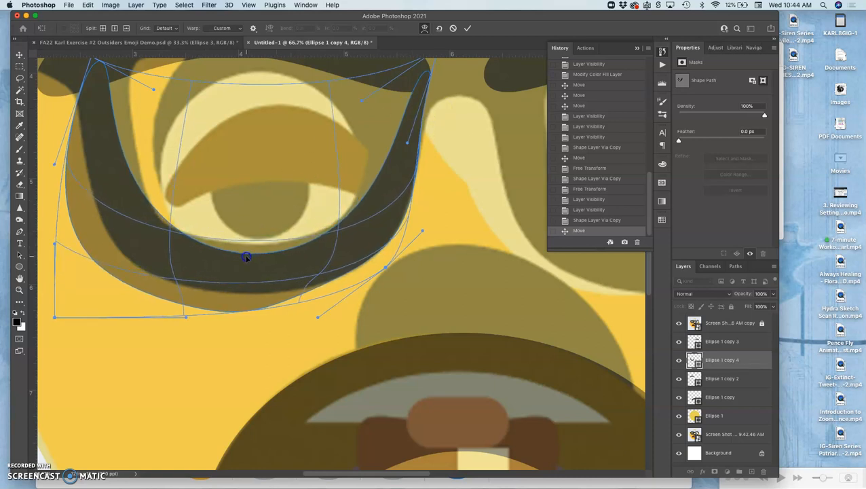
pyautogui.moveTo(161, 222); pyautogui.dragTo(149, 224)
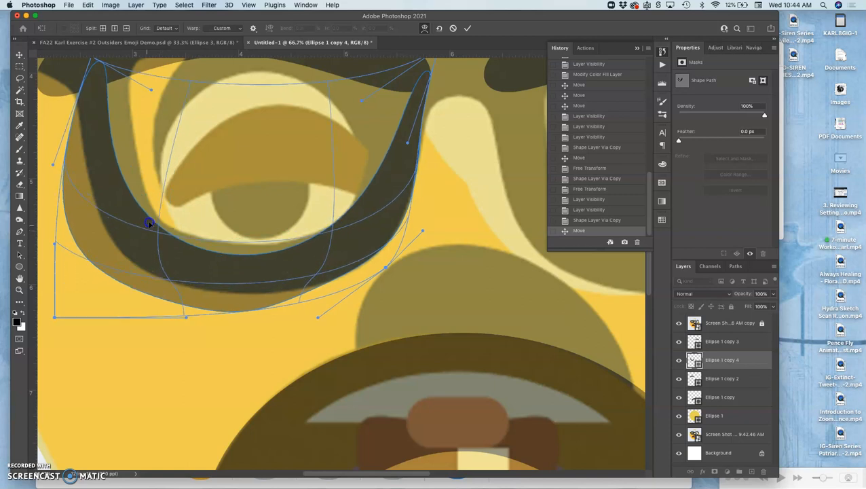
pyautogui.moveTo(73, 257); pyautogui.dragTo(116, 249)
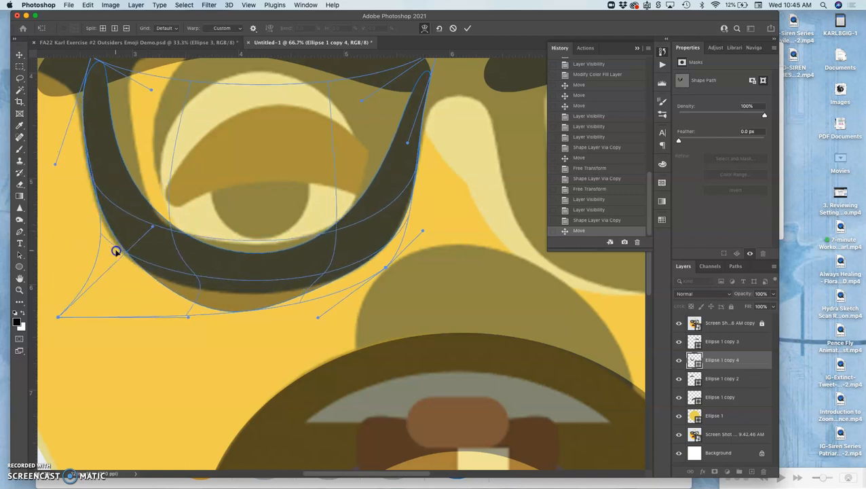
pyautogui.moveTo(223, 303); pyautogui.dragTo(226, 287)
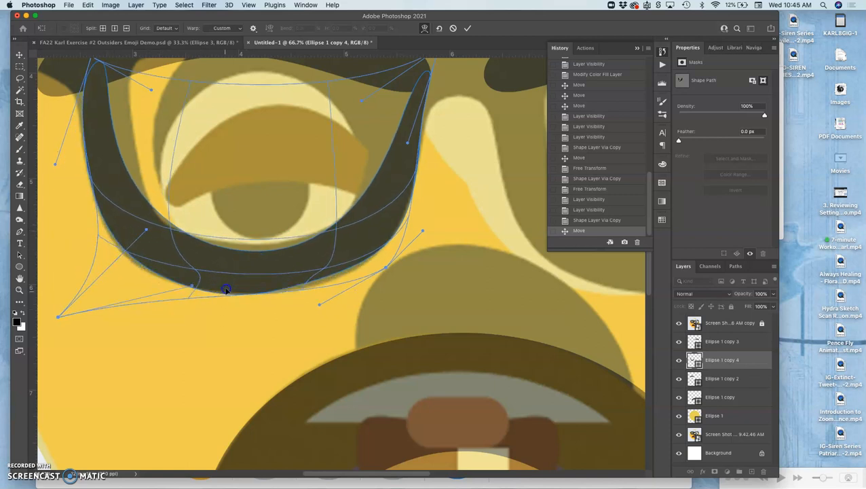
pyautogui.moveTo(329, 270); pyautogui.dragTo(328, 270)
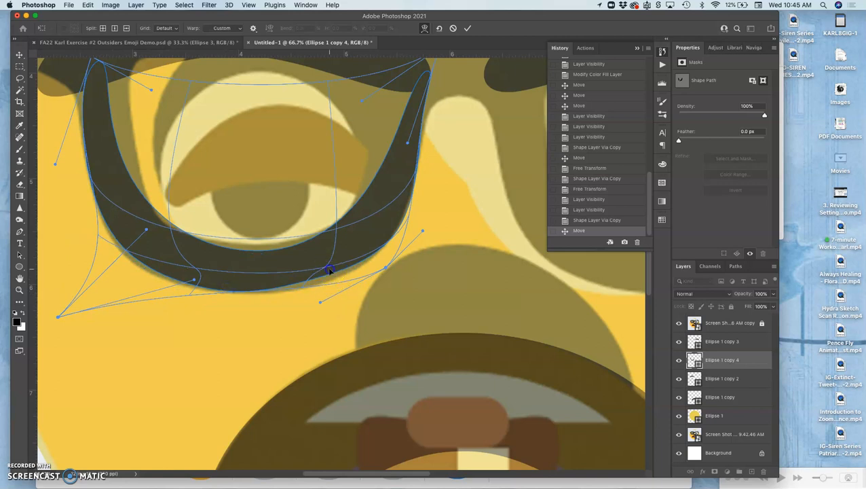
# Step: Bend the rim around the eye, narrow the right arm and thicken the lower part
pyautogui.moveTo(198, 220); pyautogui.dragTo(189, 225)
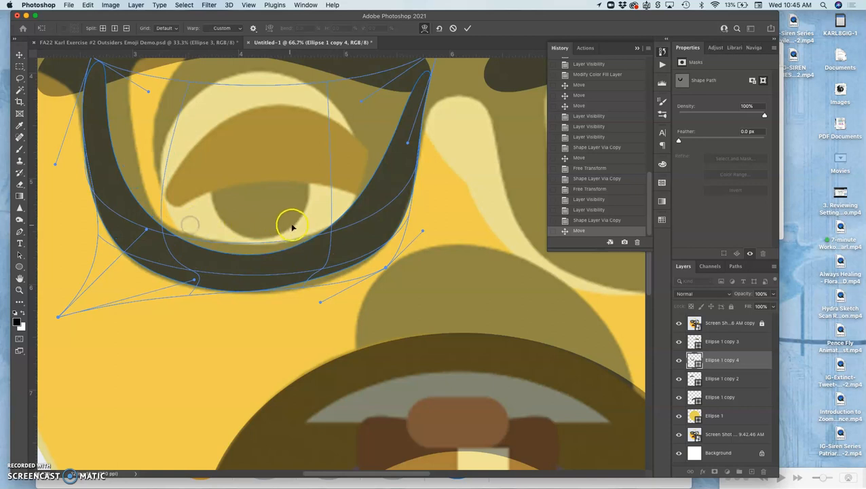
pyautogui.moveTo(323, 213); pyautogui.dragTo(334, 218)
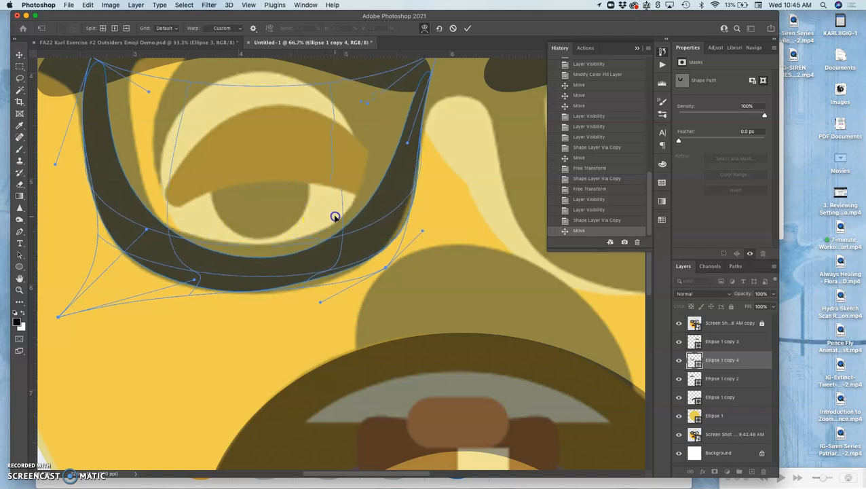
pyautogui.moveTo(392, 139)
pyautogui.mouseDown()
pyautogui.moveTo(404, 122)
pyautogui.moveTo(396, 118)
pyautogui.moveTo(426, 105)
pyautogui.mouseUp()
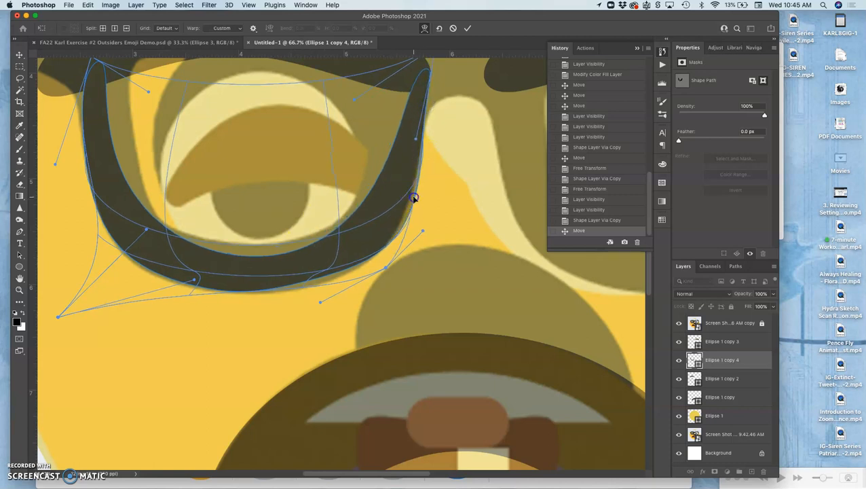
pyautogui.moveTo(411, 195); pyautogui.dragTo(407, 196)
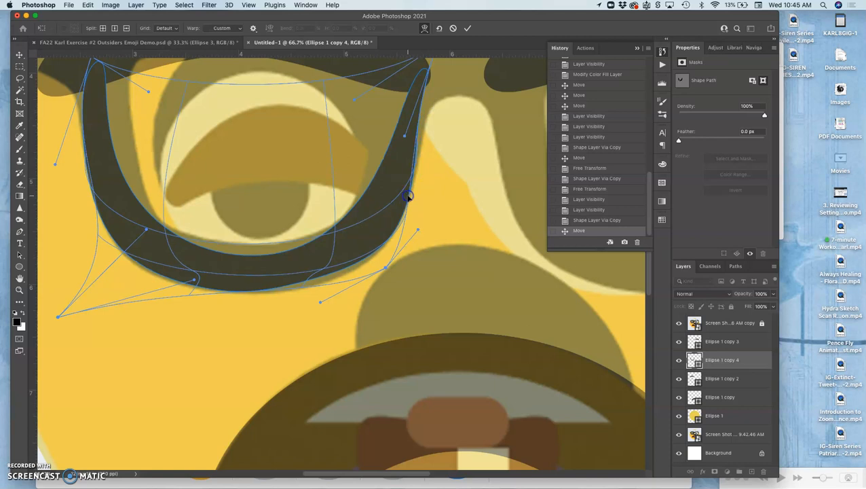
pyautogui.moveTo(320, 274); pyautogui.dragTo(321, 276)
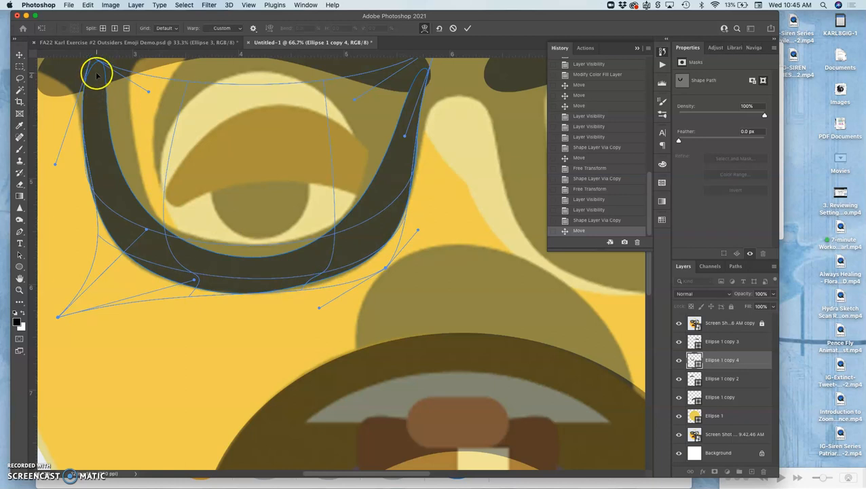
pyautogui.moveTo(97, 76); pyautogui.dragTo(90, 78)
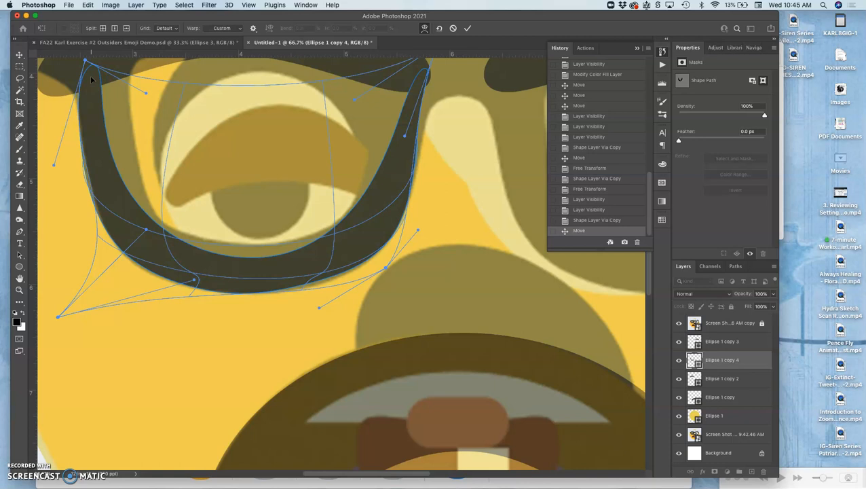
# Step: Commit the rim warp and select the bar shape above the left lens on the canvas
pyautogui.press('Return')
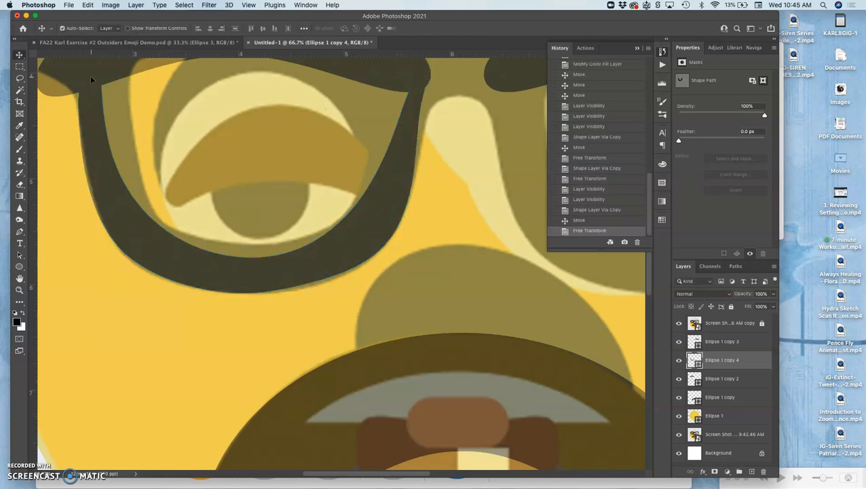
pyautogui.hscroll(-2, 156, 167)
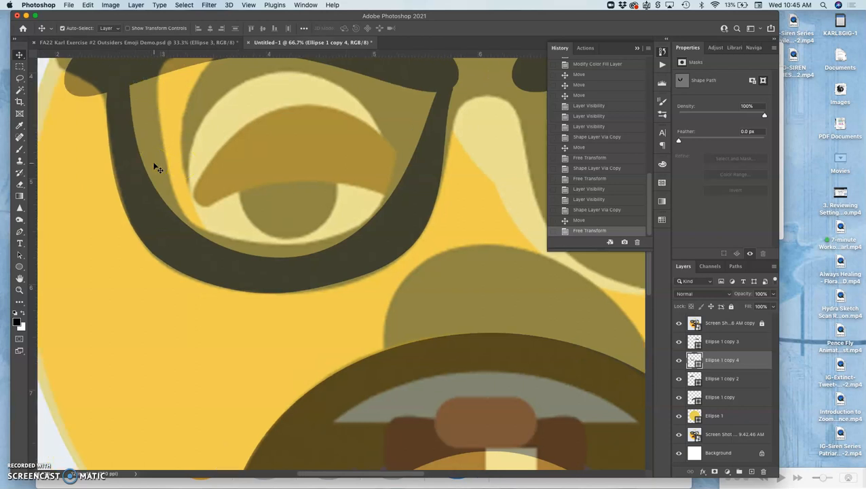
pyautogui.scroll(1, 157, 167)
pyautogui.scroll(-3, 156, 167)
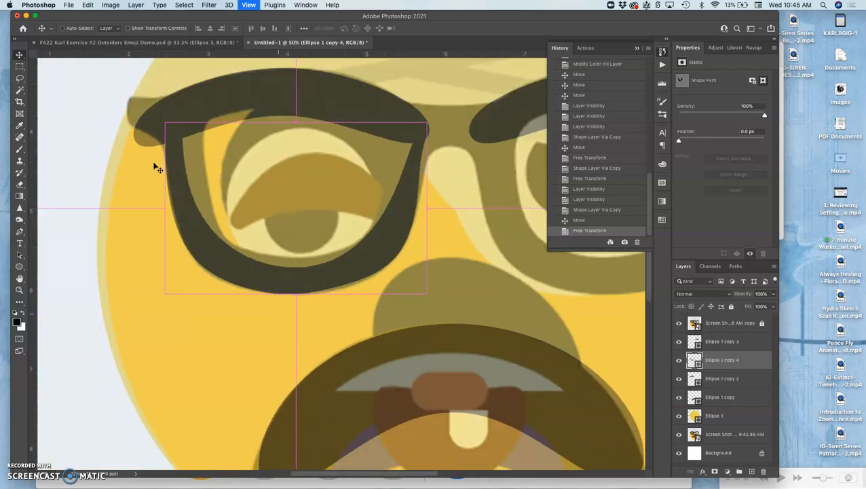
pyautogui.scroll(-3, 156, 168)
pyautogui.scroll(2, 156, 168)
pyautogui.scroll(2, 156, 168)
pyautogui.click(178, 163)
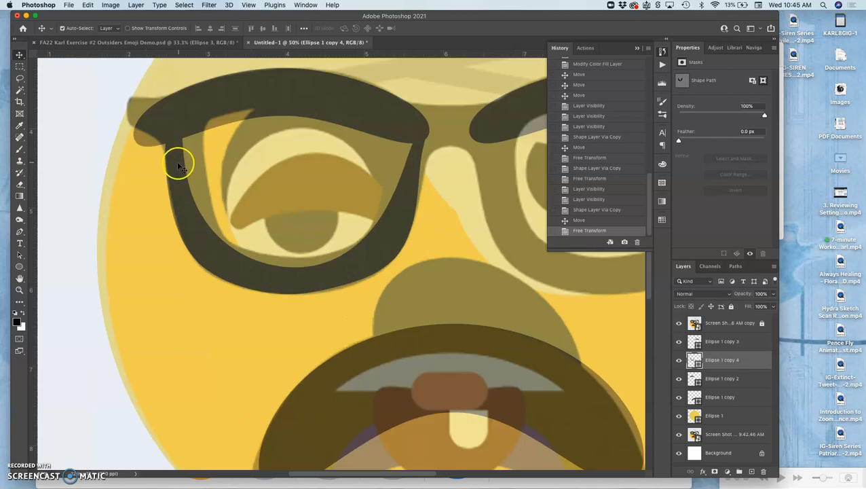
pyautogui.click(269, 142)
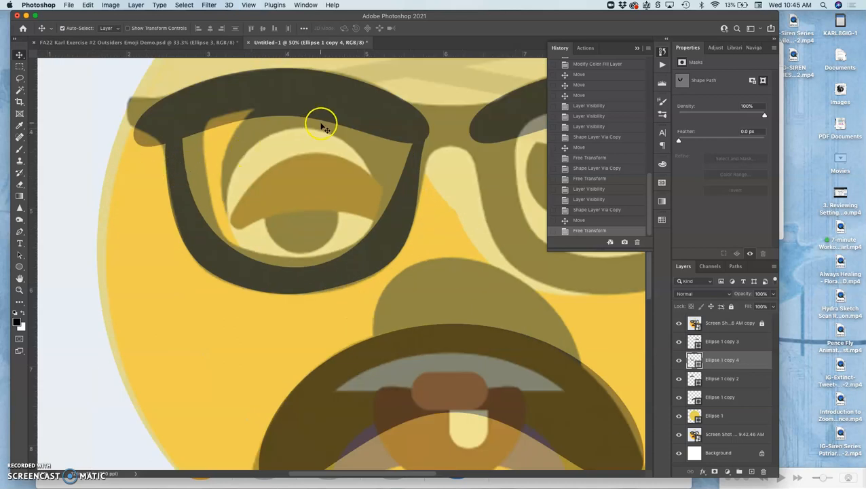
pyautogui.click(324, 114)
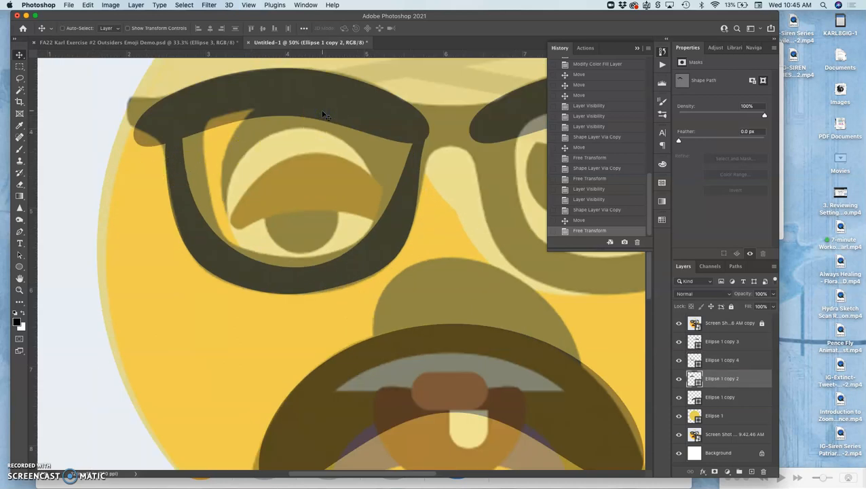
# Step: Free Transform the bar to about 88% height, shift it right and down, and commit
pyautogui.hotkey('ctrl', 't')
pyautogui.click(286, 145)
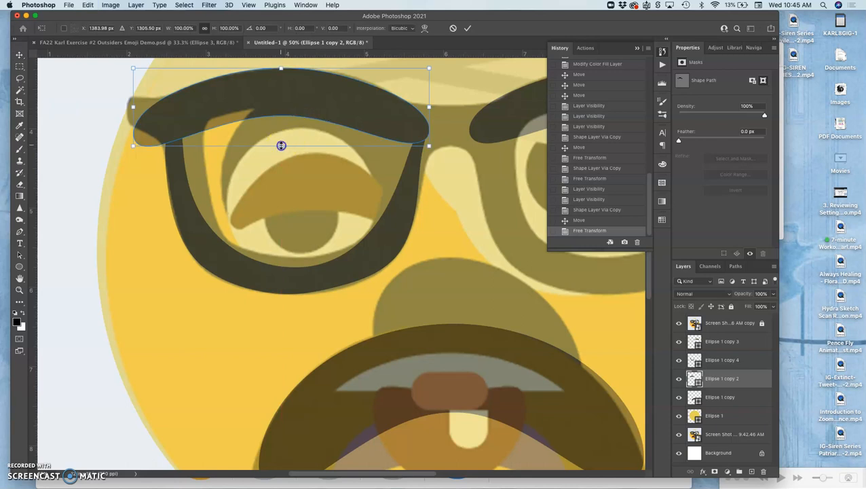
pyautogui.moveTo(281, 146); pyautogui.dragTo(281, 135)
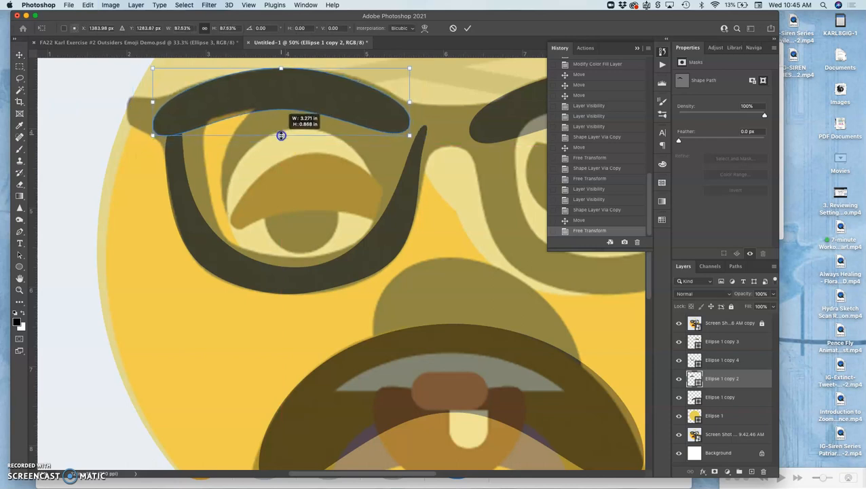
pyautogui.hotkey('ctrl', 'z')
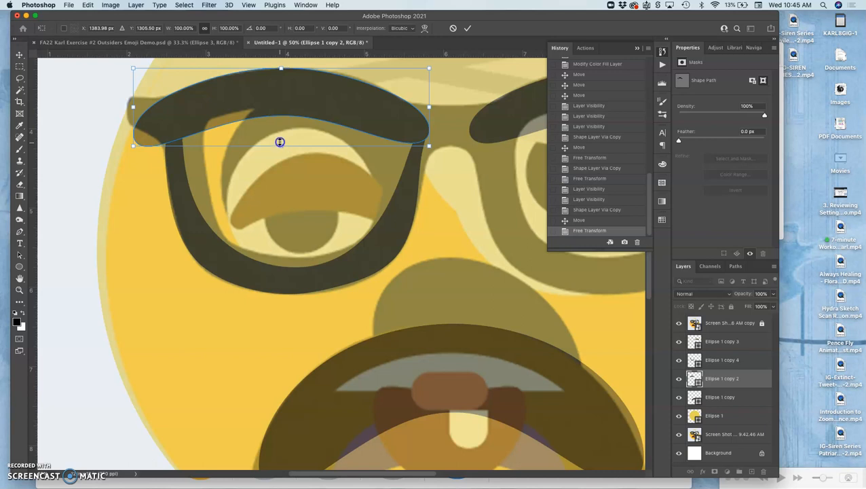
pyautogui.moveTo(279, 142); pyautogui.dragTo(280, 136)
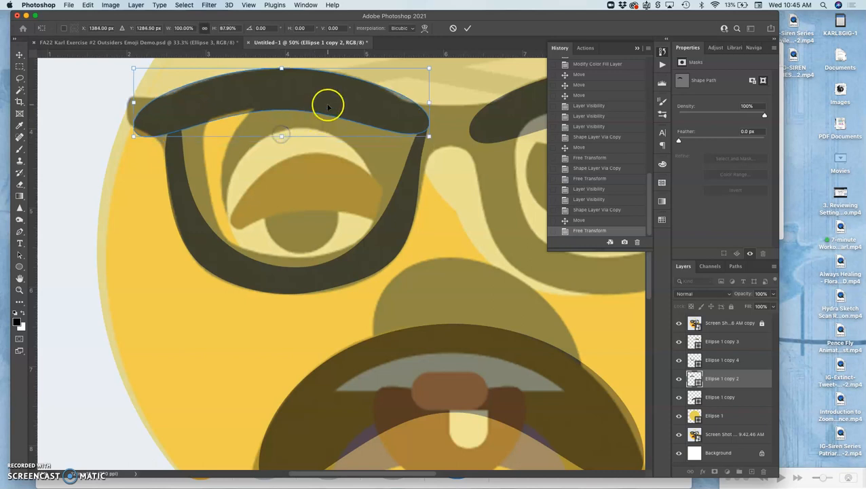
pyautogui.moveTo(328, 107); pyautogui.dragTo(333, 108)
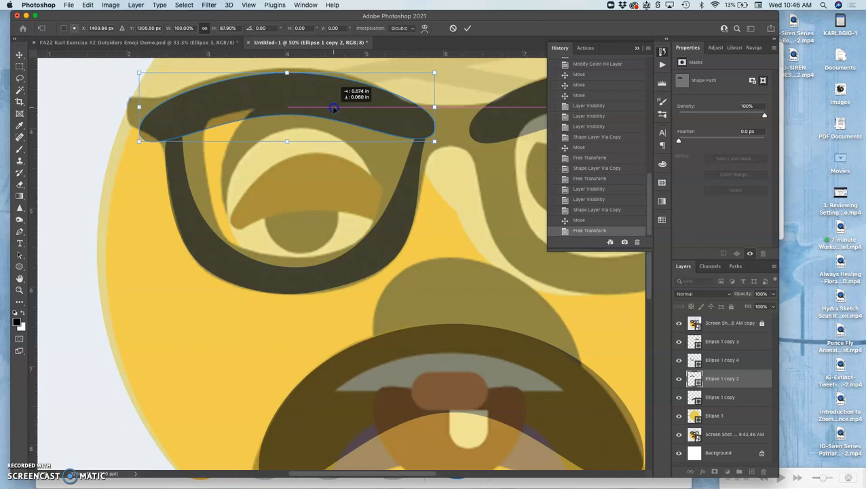
pyautogui.moveTo(333, 108); pyautogui.dragTo(333, 109)
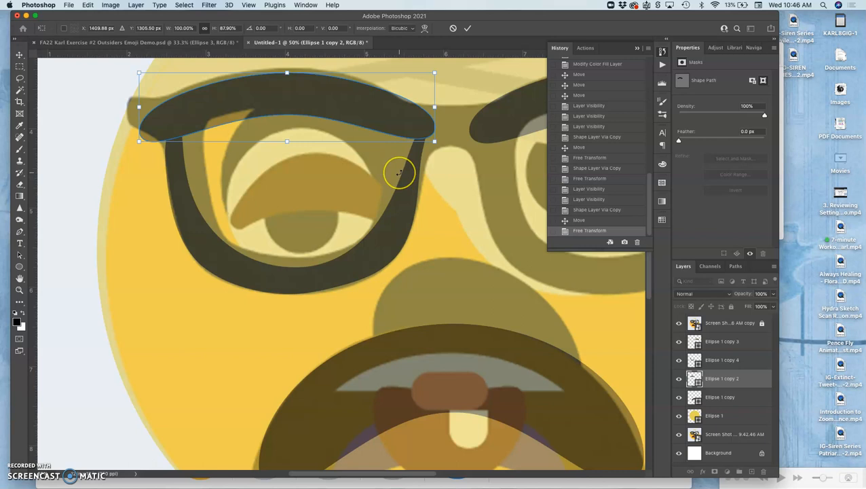
pyautogui.press('Return')
# Step: Toggle the reference screenshot layer off and on to check the shapes
pyautogui.click(678, 324)
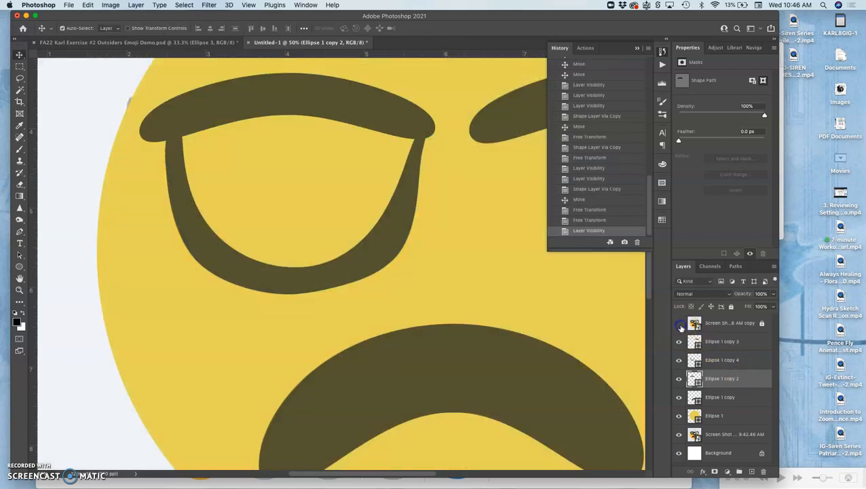
pyautogui.click(679, 323)
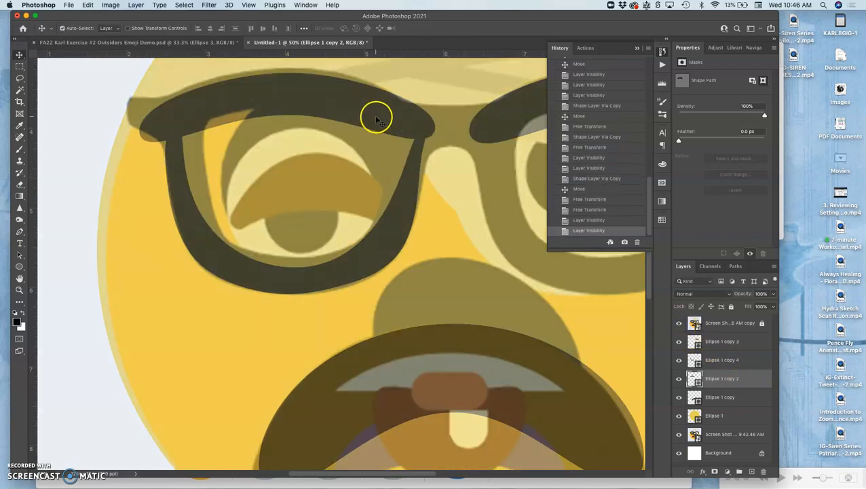
# Step: Duplicate the bar, rotate it about 74°, and scale and nudge it along the lens's right side
pyautogui.press('super+j')
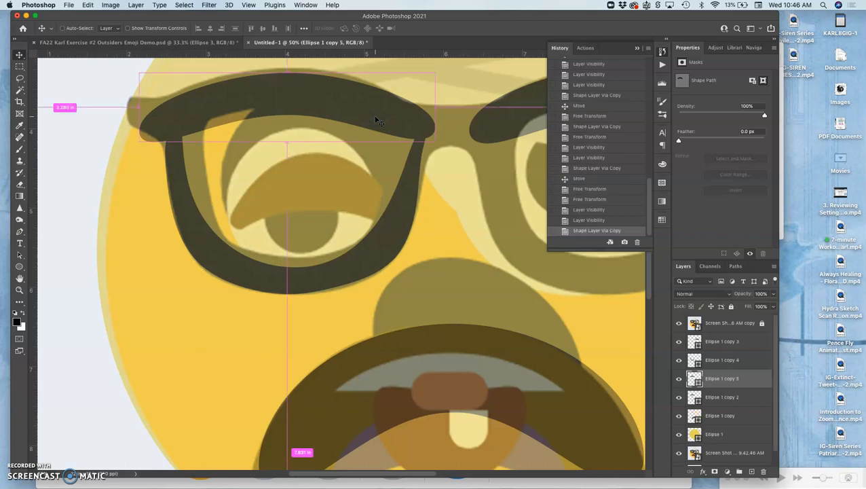
pyautogui.press('super+t')
pyautogui.moveTo(448, 139); pyautogui.dragTo(319, 234)
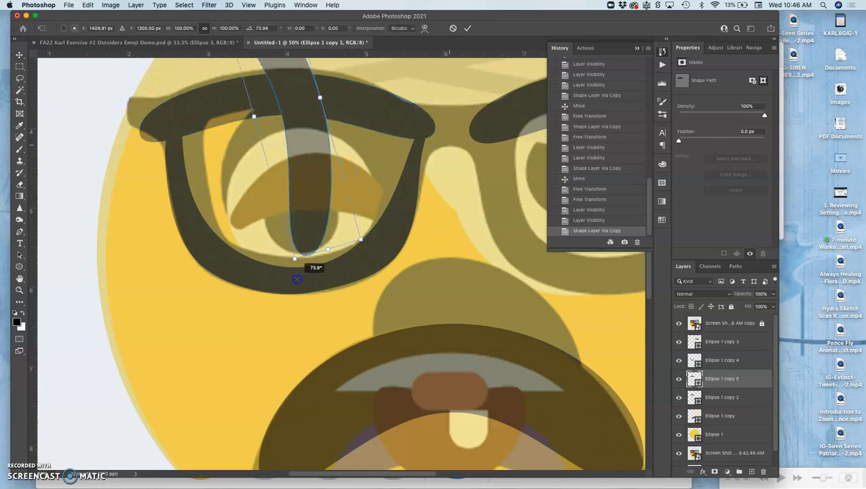
pyautogui.scroll(5, 323, 221)
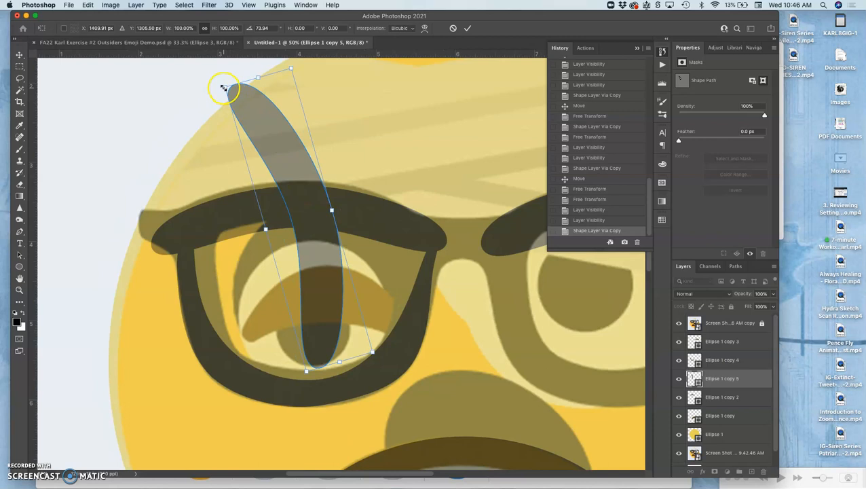
pyautogui.moveTo(224, 88)
pyautogui.mouseDown()
pyautogui.moveTo(327, 259)
pyautogui.moveTo(399, 237)
pyautogui.mouseUp()
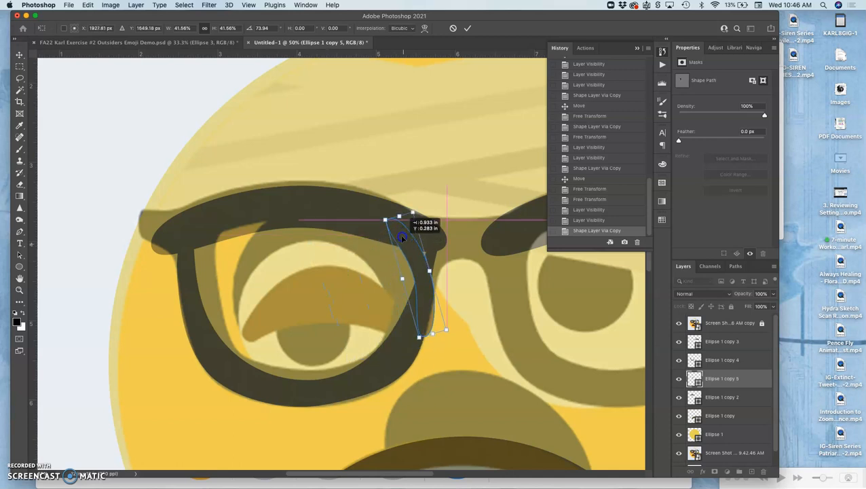
pyautogui.moveTo(452, 330); pyautogui.dragTo(440, 356)
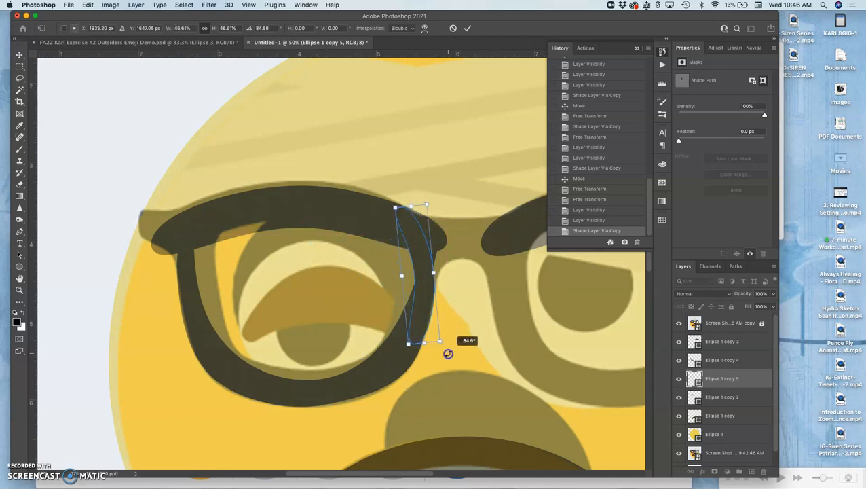
pyautogui.moveTo(419, 309); pyautogui.dragTo(412, 317)
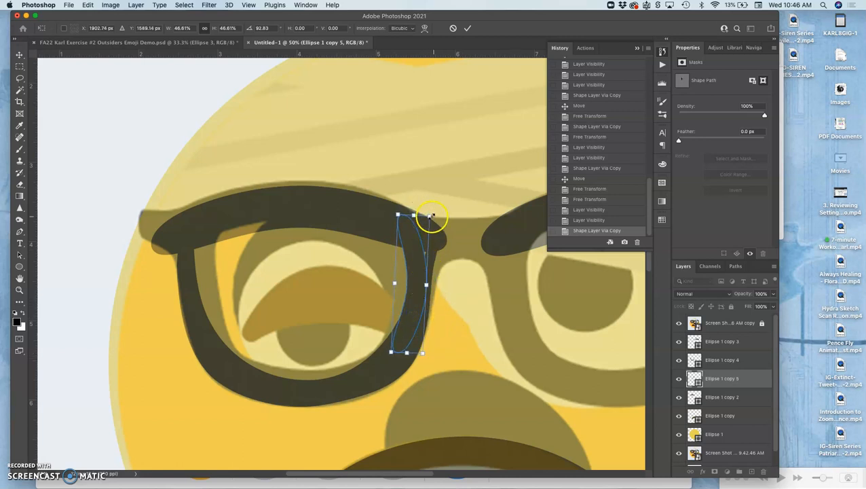
pyautogui.moveTo(431, 216); pyautogui.dragTo(436, 223)
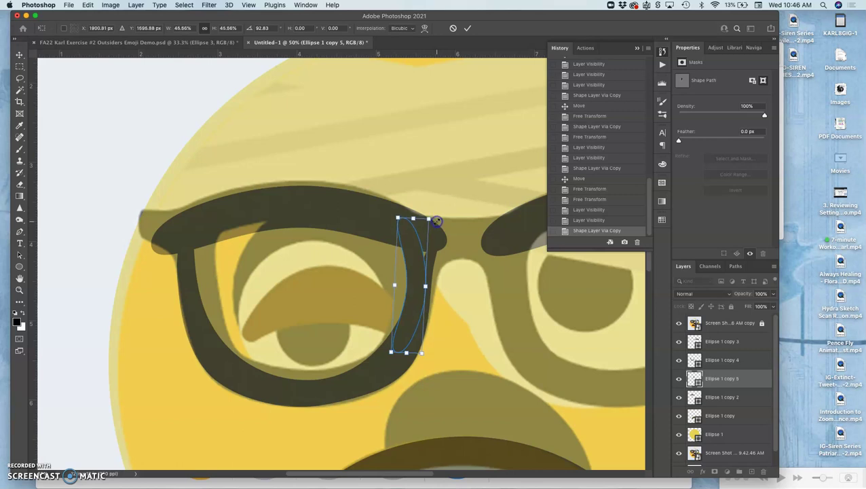
# Step: Warp the piece's upper-right edge outward to meet the top bar and commit
pyautogui.rightClick(419, 254)
pyautogui.click(441, 315)
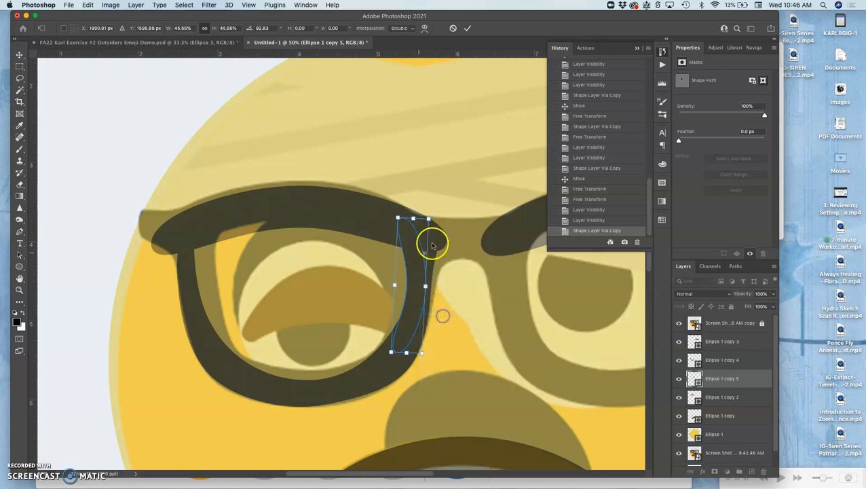
pyautogui.moveTo(428, 228); pyautogui.dragTo(442, 224)
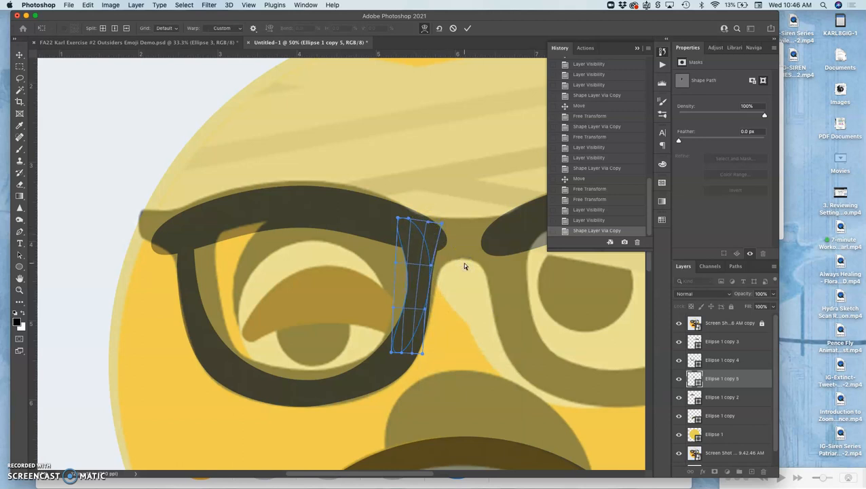
pyautogui.press('Return')
pyautogui.moveTo(433, 294); pyautogui.dragTo(429, 307)
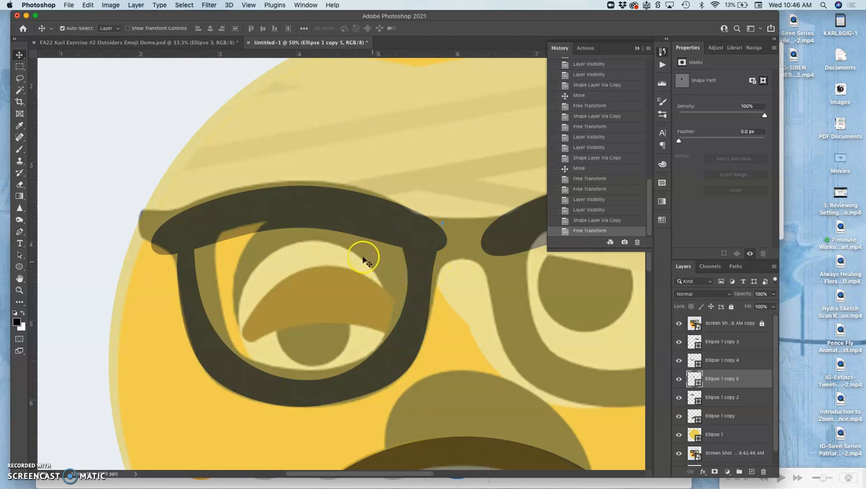
# Step: Duplicate the top bar, narrow and shorten the copy, and move it onto the lens's top rim
pyautogui.click(291, 221)
pyautogui.press('super+j')
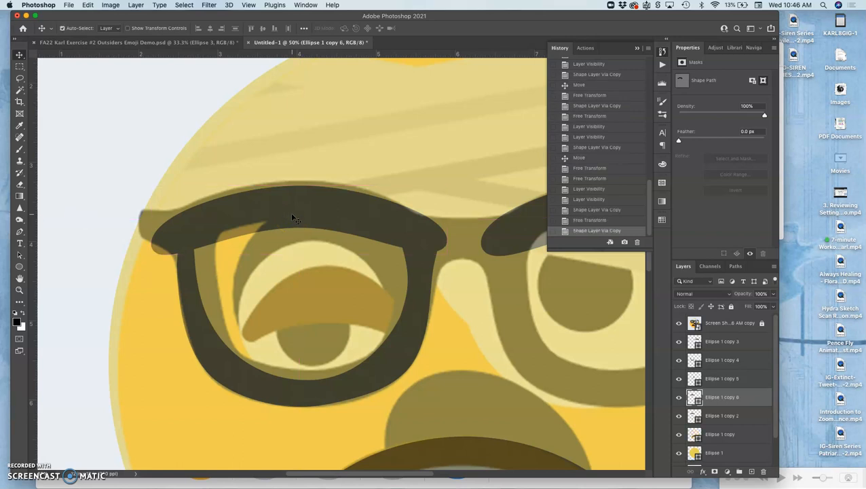
pyautogui.press('super+t')
pyautogui.moveTo(299, 212); pyautogui.dragTo(327, 232)
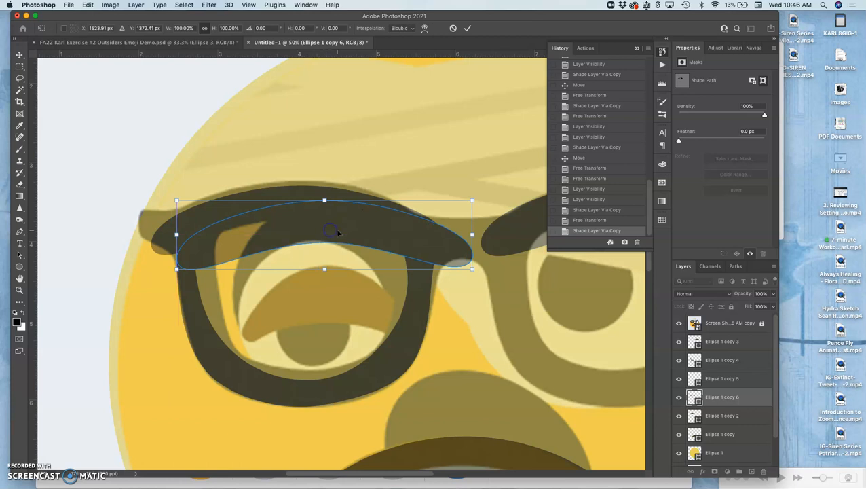
pyautogui.rightClick(330, 230)
pyautogui.click(366, 294)
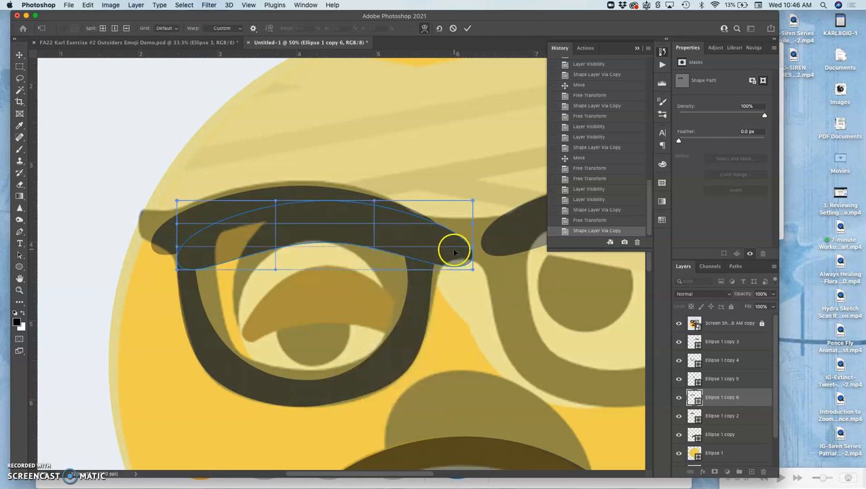
pyautogui.rightClick(432, 255)
pyautogui.click(449, 270)
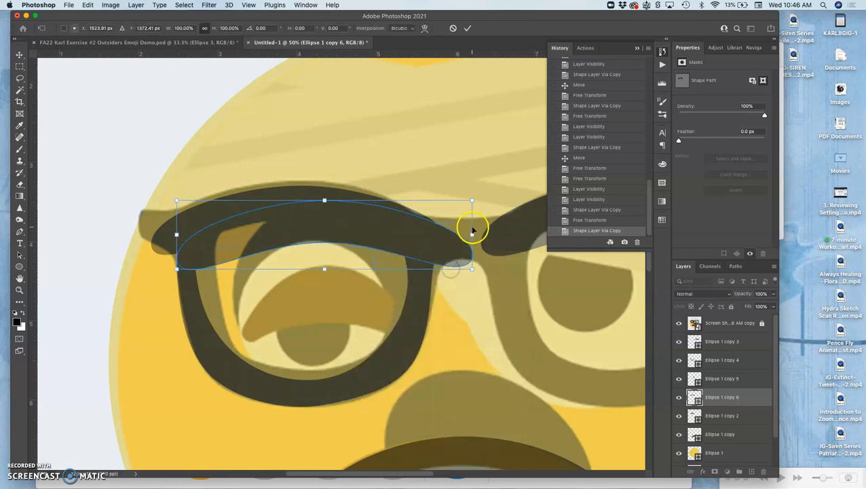
pyautogui.moveTo(473, 234); pyautogui.dragTo(426, 232)
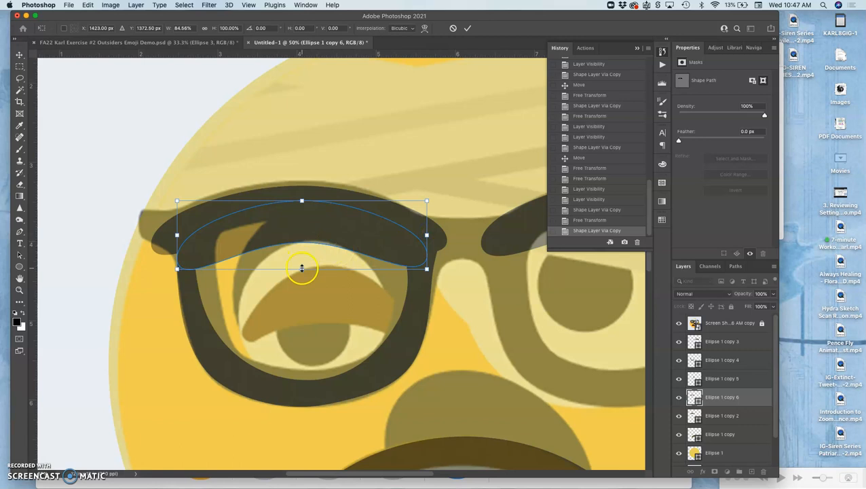
pyautogui.moveTo(302, 268); pyautogui.dragTo(305, 269)
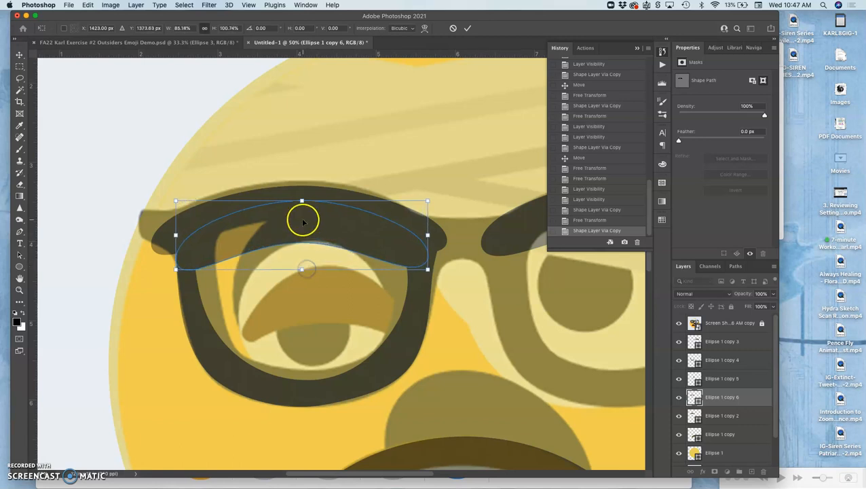
pyautogui.moveTo(302, 219); pyautogui.dragTo(299, 208)
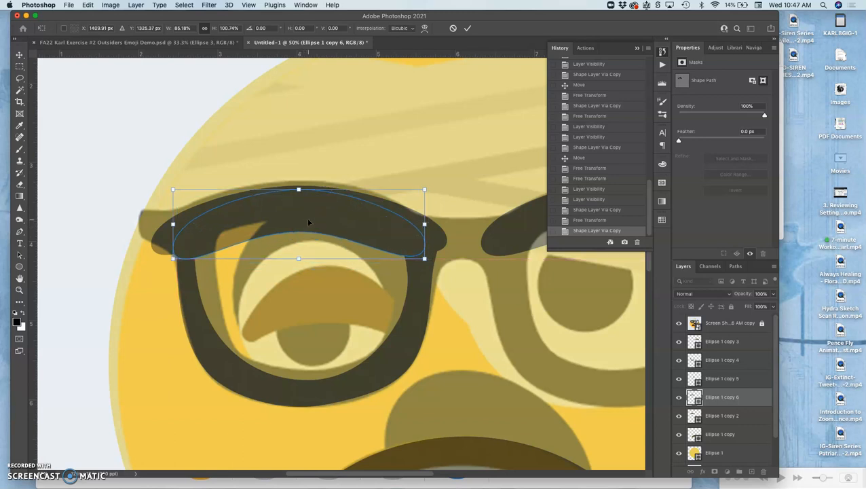
# Step: Warp the copy's lower edge into a curved brow rim and commit
pyautogui.rightClick(308, 217)
pyautogui.click(328, 279)
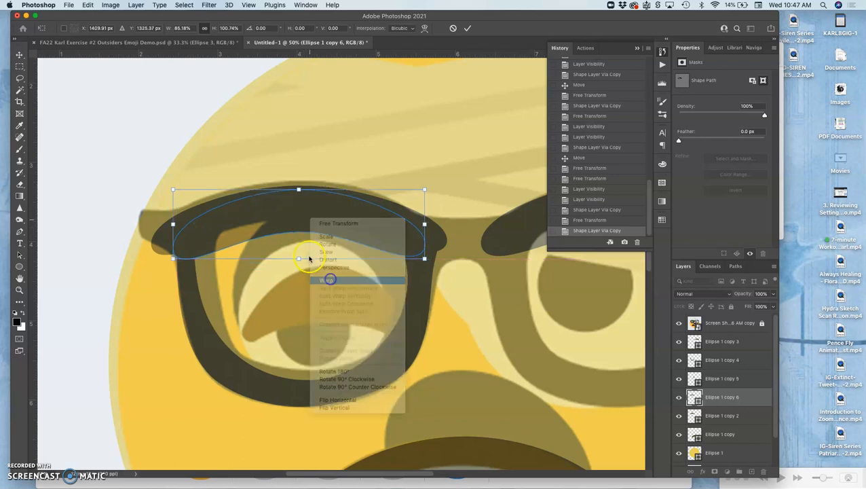
pyautogui.moveTo(300, 237); pyautogui.dragTo(300, 234)
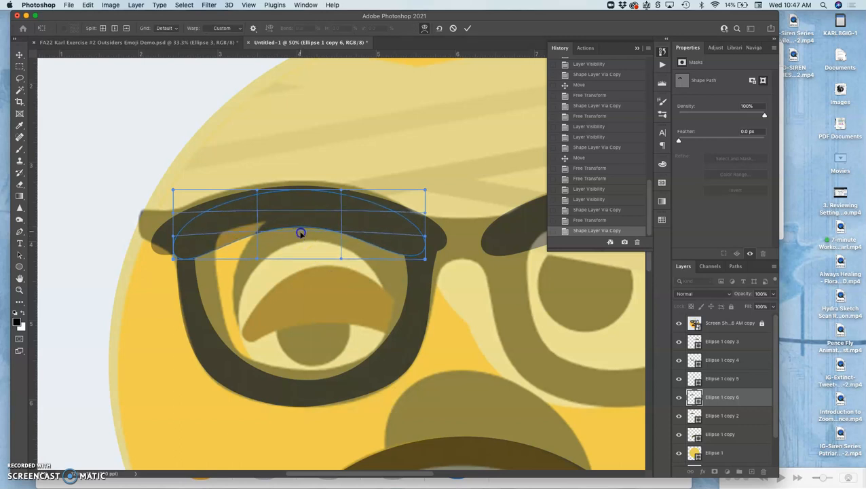
pyautogui.moveTo(226, 247); pyautogui.dragTo(224, 246)
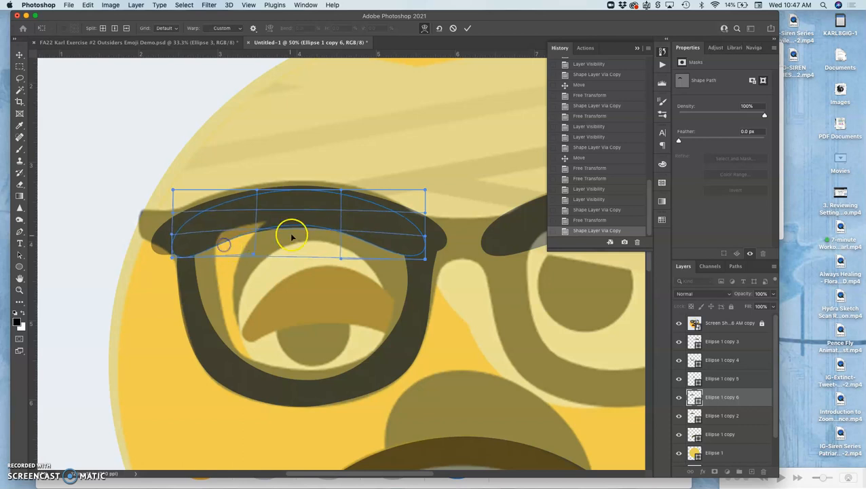
pyautogui.moveTo(292, 236); pyautogui.dragTo(419, 251)
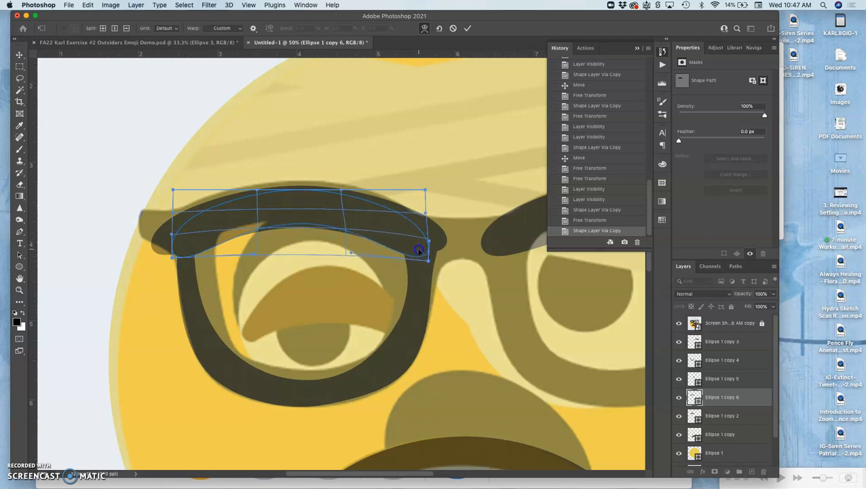
pyautogui.moveTo(419, 251); pyautogui.dragTo(419, 244)
pyautogui.press('Return')
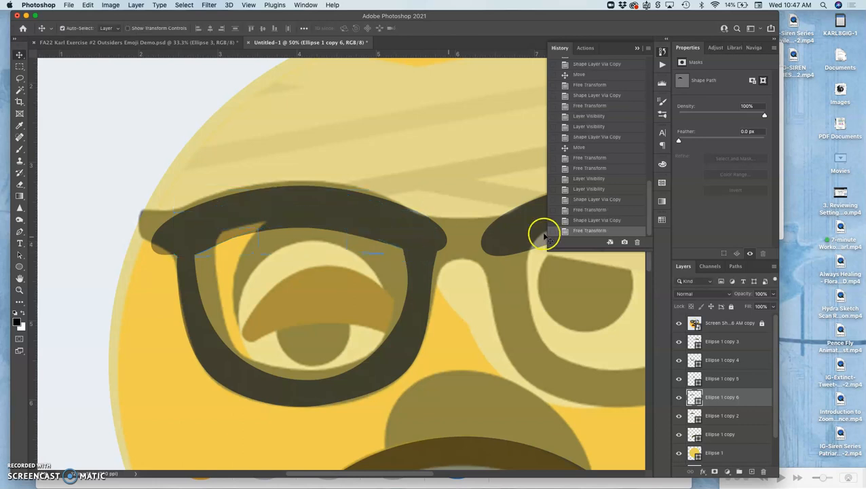
# Step: Hide the reference layer, duplicate the brow bar, shrink and stretch it, rotate about -69° along the left lens edge, commit
pyautogui.click(678, 324)
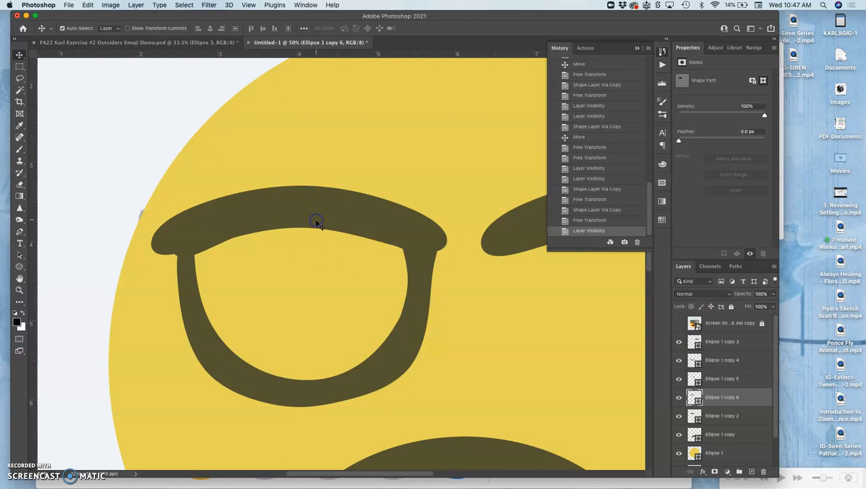
pyautogui.hotkey('ctrl', 'j')
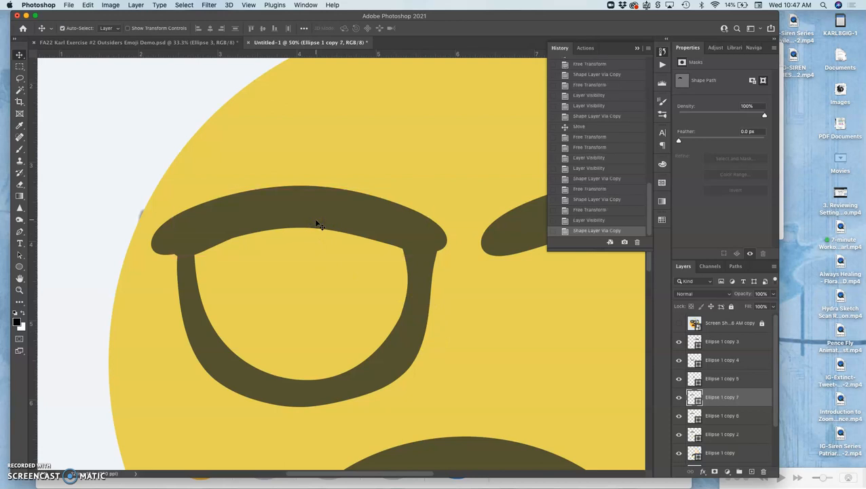
pyautogui.hotkey('ctrl', 't')
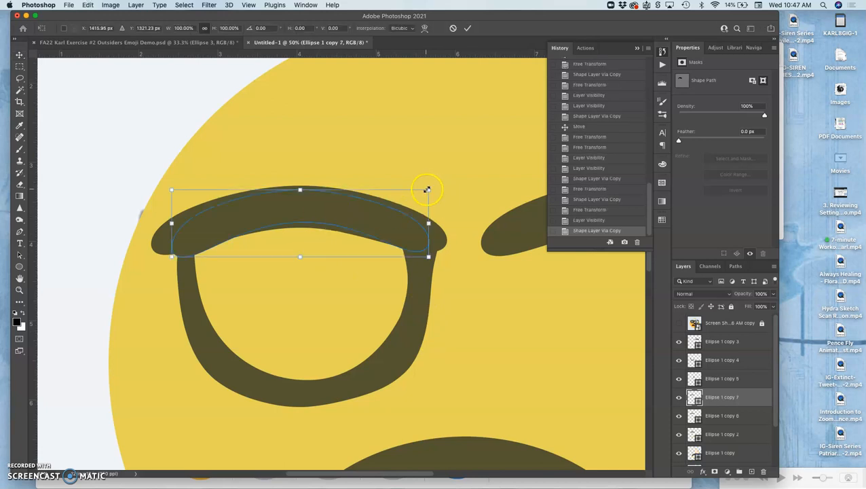
pyautogui.moveTo(427, 190)
pyautogui.mouseDown()
pyautogui.moveTo(300, 225)
pyautogui.moveTo(241, 204)
pyautogui.moveTo(216, 226)
pyautogui.mouseUp()
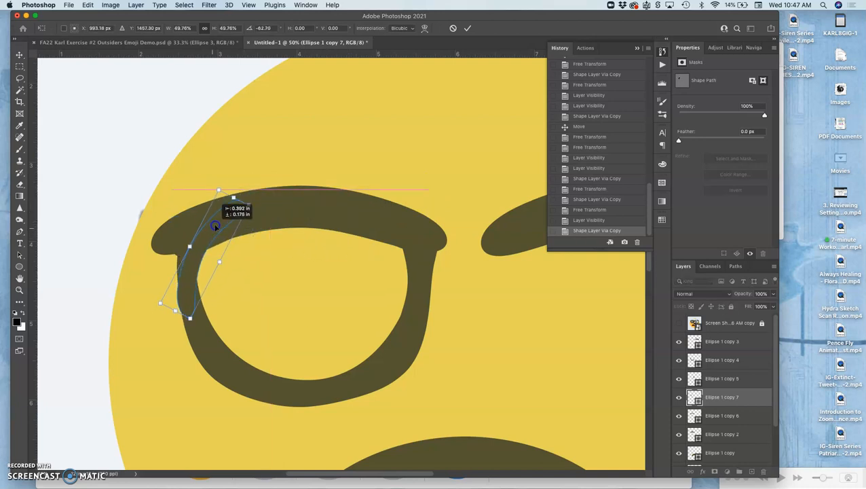
pyautogui.click(250, 200)
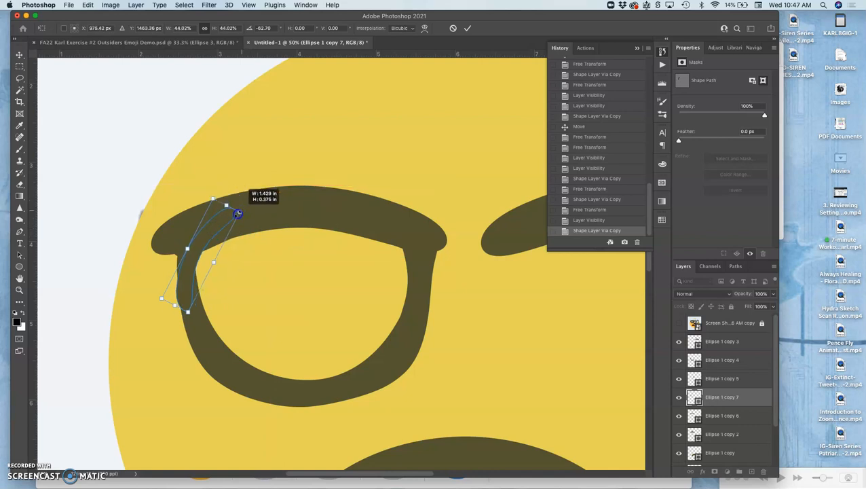
pyautogui.moveTo(251, 199); pyautogui.dragTo(232, 219)
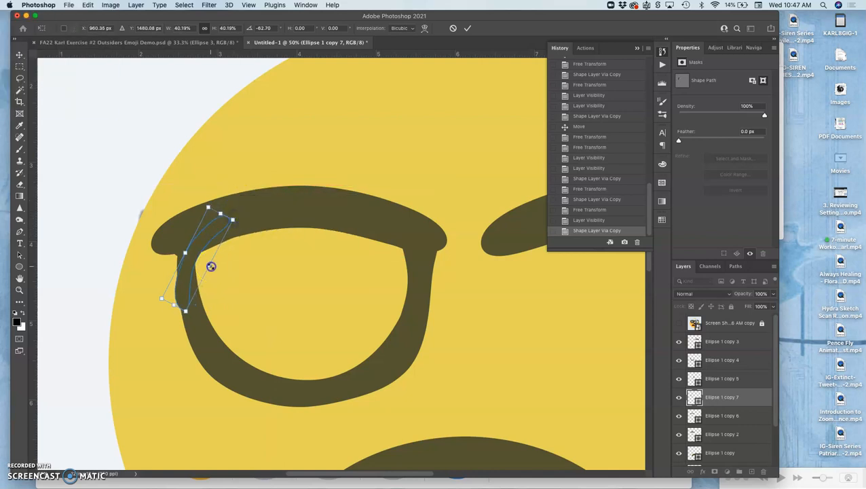
pyautogui.moveTo(211, 266); pyautogui.dragTo(217, 268)
pyautogui.click(226, 241)
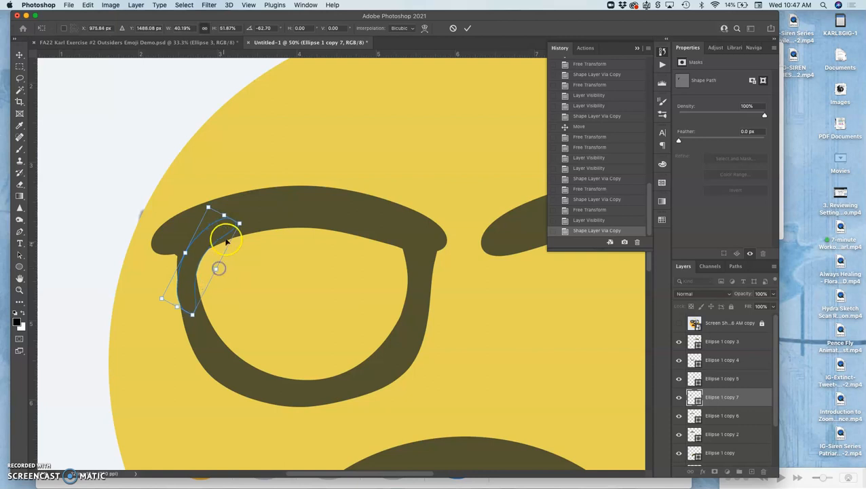
pyautogui.moveTo(242, 224); pyautogui.dragTo(209, 237)
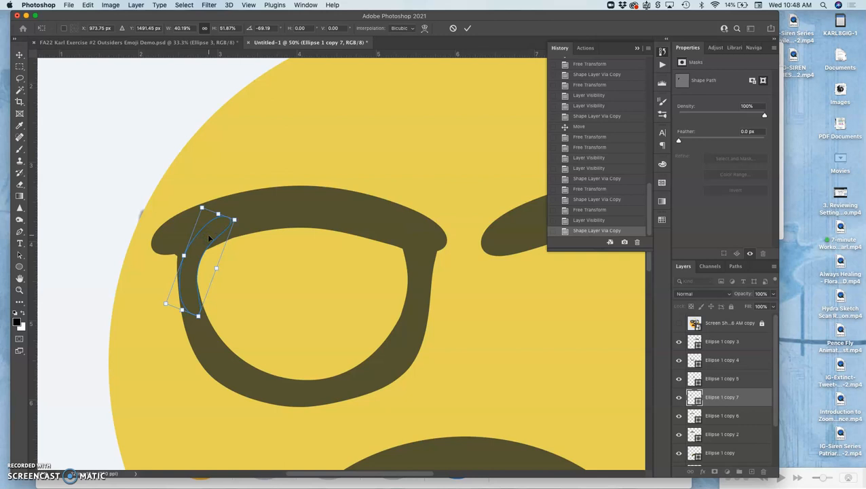
pyautogui.press('Return')
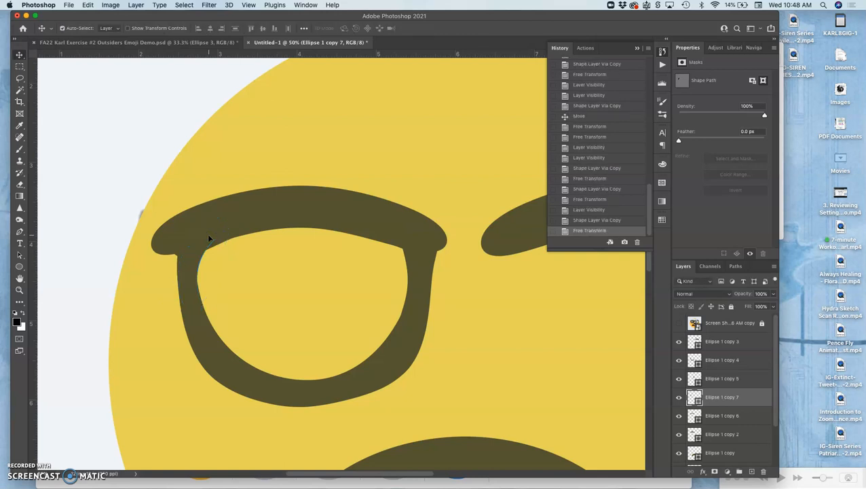
# Step: Duplicate the side piece and flip the copy horizontally in Free Transform
pyautogui.hotkey('ctrl', 't')
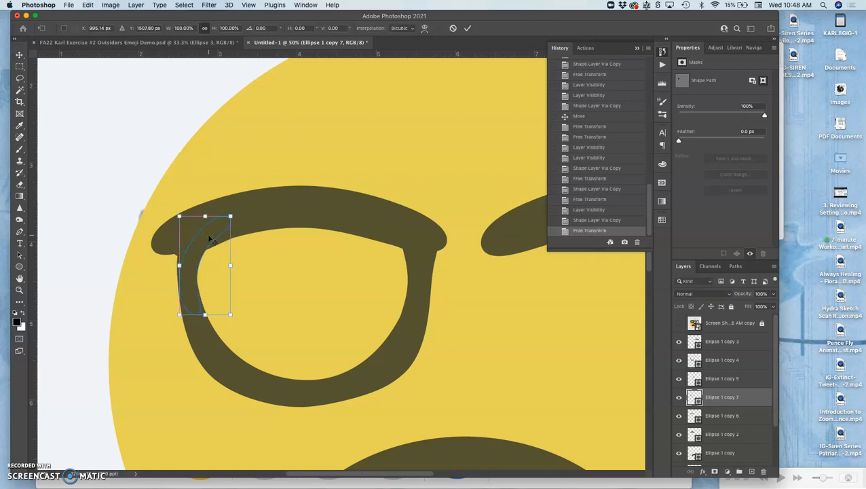
pyautogui.click(209, 236)
pyautogui.press('Return')
pyautogui.hotkey('ctrl', 'j')
pyautogui.hotkey('ctrl', 't')
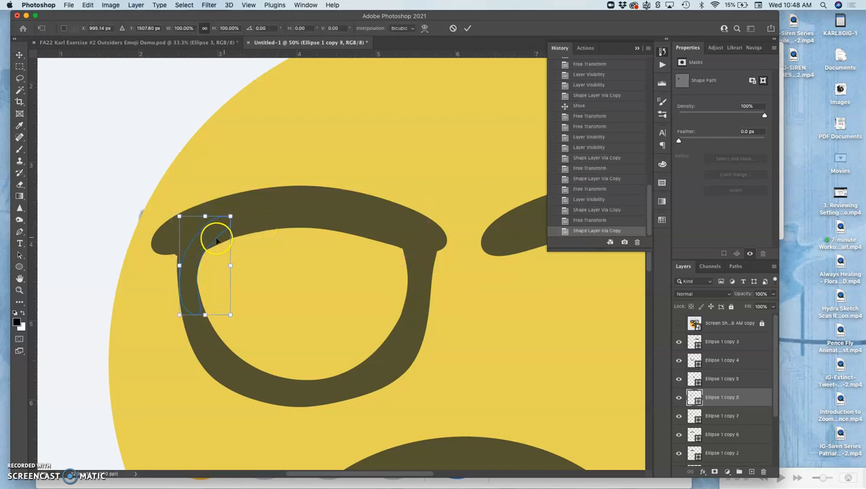
pyautogui.rightClick(207, 239)
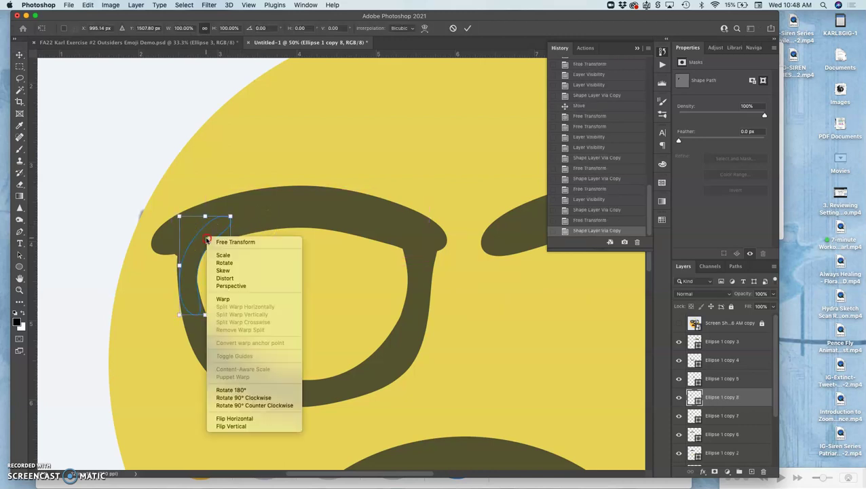
pyautogui.click(246, 417)
# Step: Move the mirrored piece to the lens's right edge and commit
pyautogui.moveTo(211, 251); pyautogui.dragTo(405, 256)
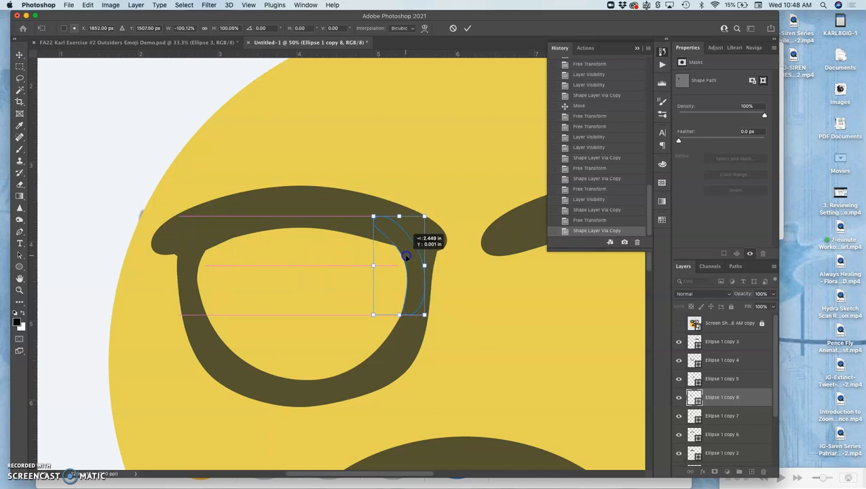
pyautogui.moveTo(405, 255); pyautogui.dragTo(406, 257)
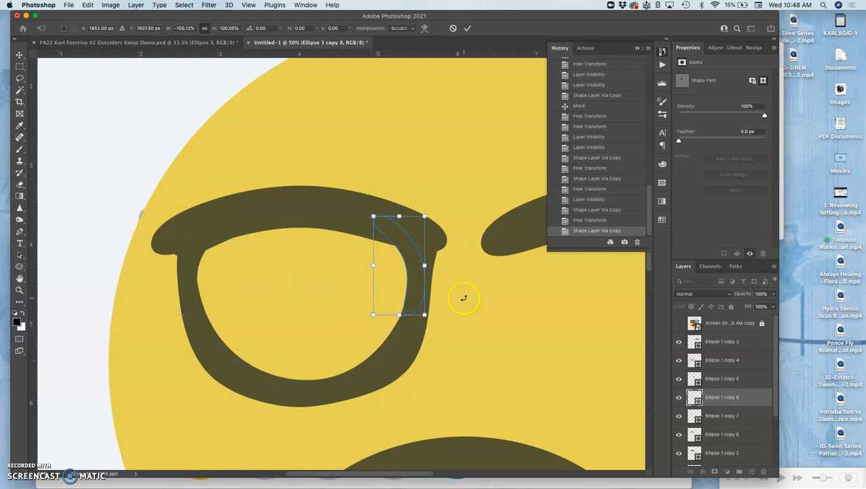
pyautogui.press('Return')
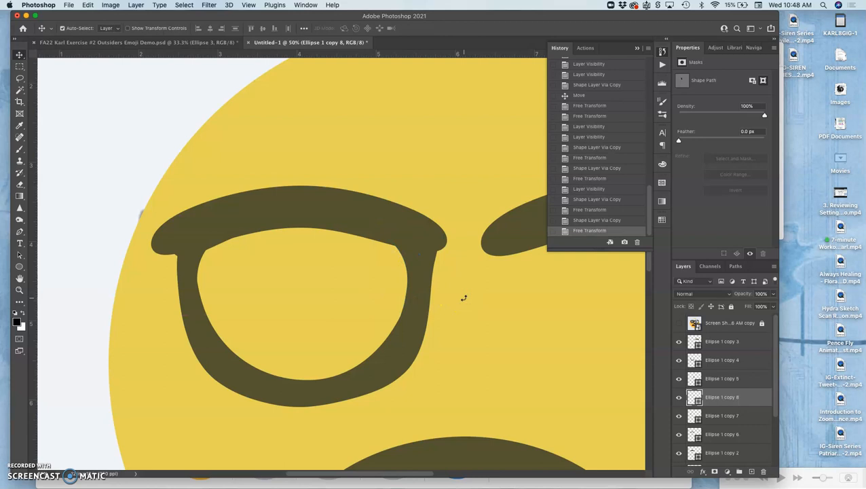
# Step: Warp Ellipse 1 copy 4's lower-right rim inward to smooth the lens curve and commit
pyautogui.click(413, 358)
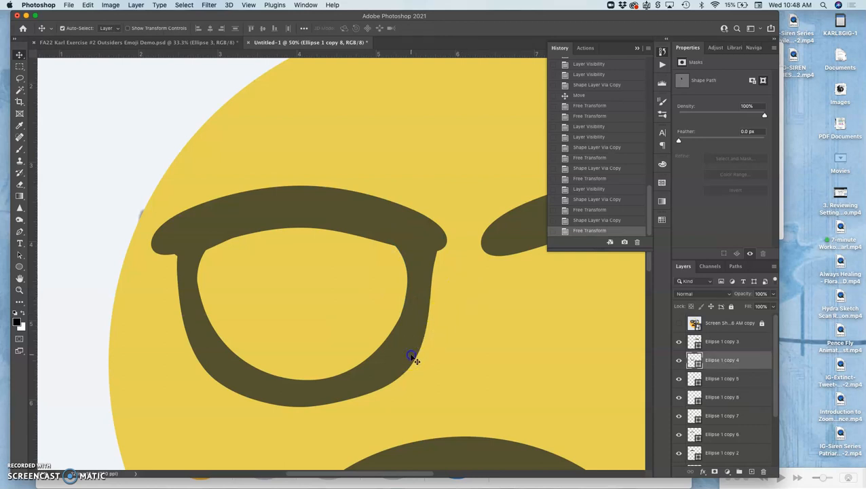
pyautogui.hotkey('ctrl', 't')
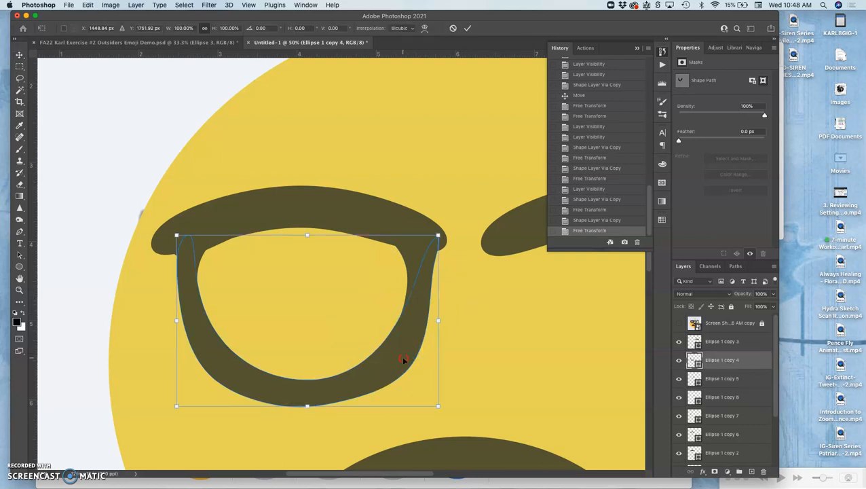
pyautogui.rightClick(403, 360)
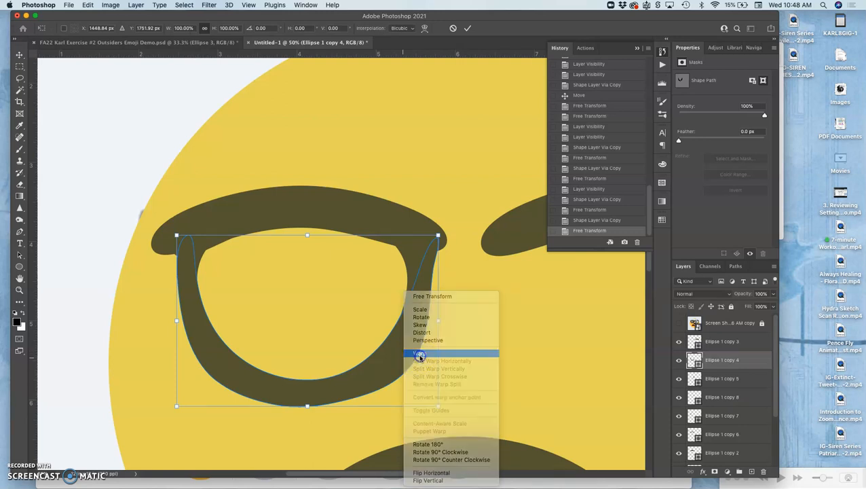
pyautogui.click(420, 354)
pyautogui.moveTo(429, 376); pyautogui.dragTo(423, 365)
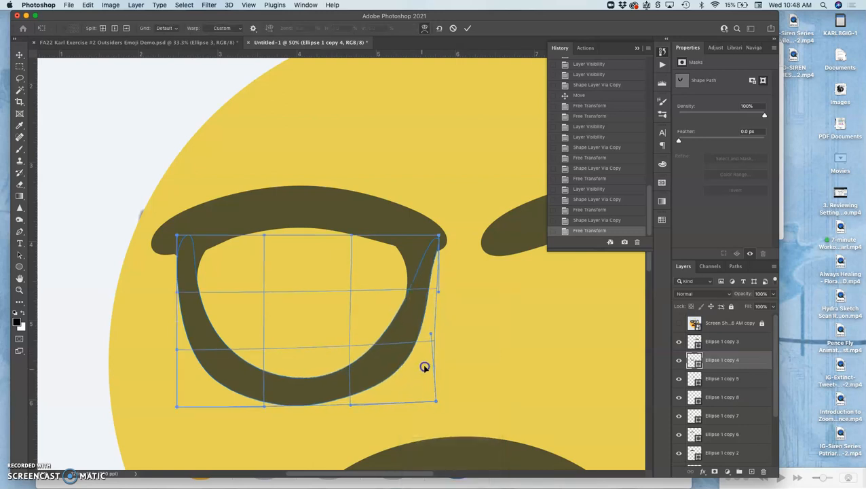
pyautogui.moveTo(358, 341); pyautogui.dragTo(359, 344)
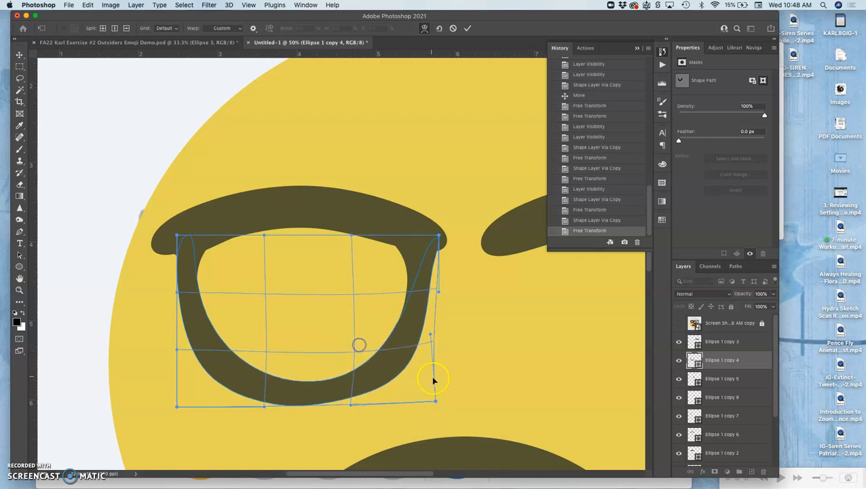
pyautogui.moveTo(426, 392); pyautogui.dragTo(410, 381)
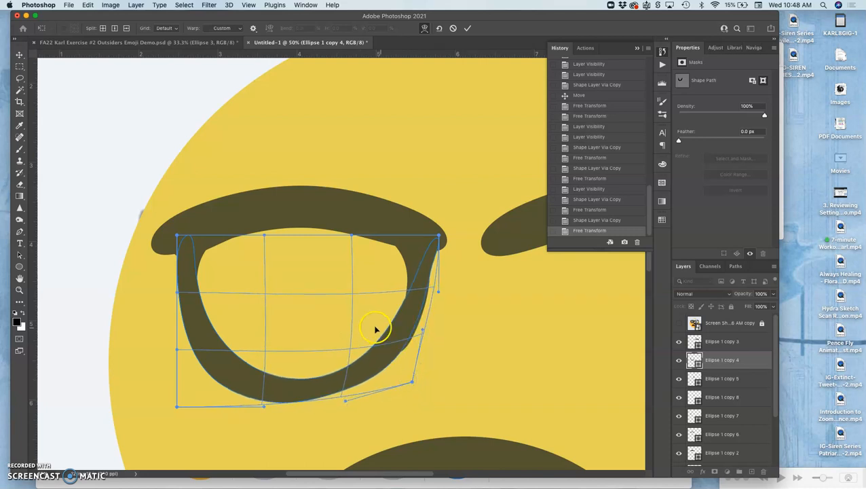
pyautogui.moveTo(375, 328); pyautogui.dragTo(376, 329)
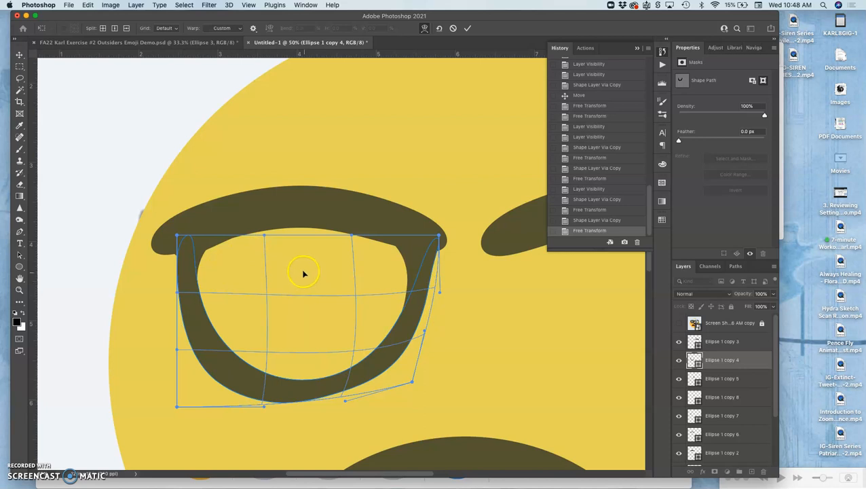
pyautogui.press('Return')
# Step: Warp Ellipse 1 copy 7's top-right corner right and down along the brow bar and commit
pyautogui.click(200, 250)
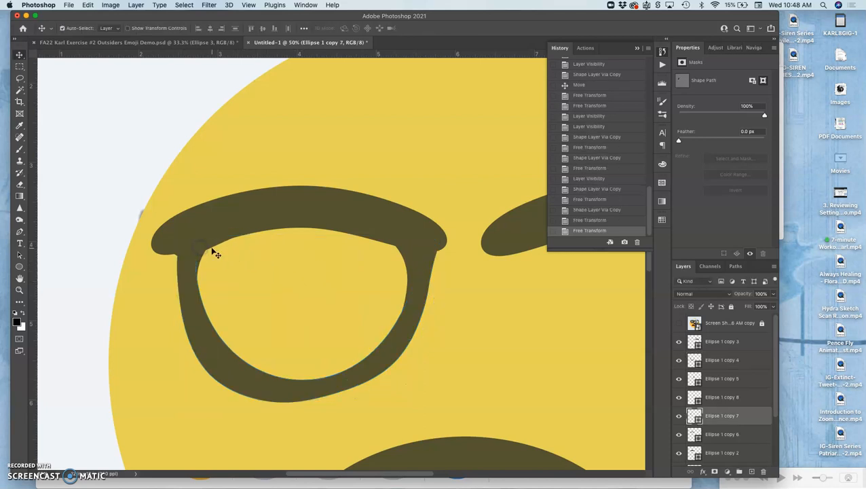
pyautogui.hotkey('ctrl', 't')
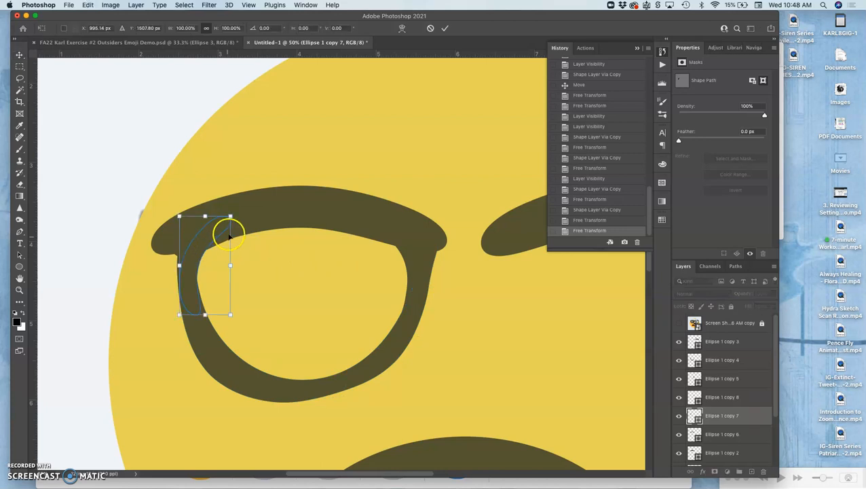
pyautogui.rightClick(222, 231)
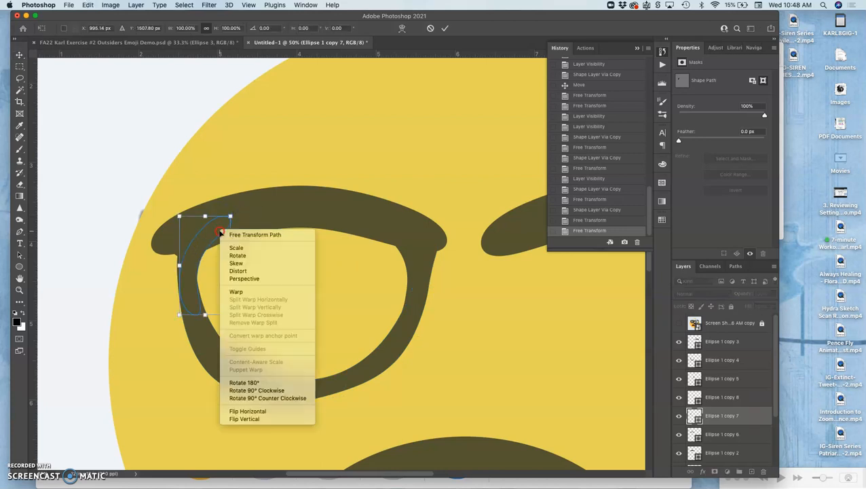
pyautogui.click(250, 293)
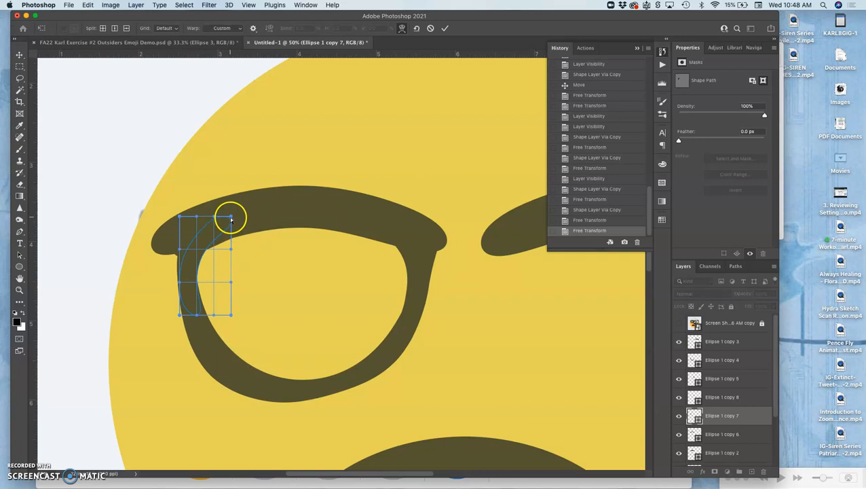
pyautogui.moveTo(234, 219)
pyautogui.mouseDown()
pyautogui.moveTo(247, 226)
pyautogui.moveTo(214, 243)
pyautogui.mouseUp()
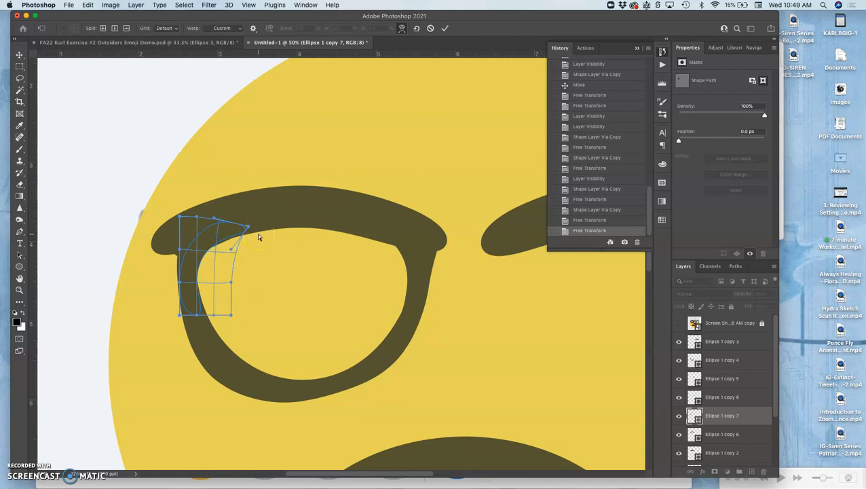
pyautogui.press('Return')
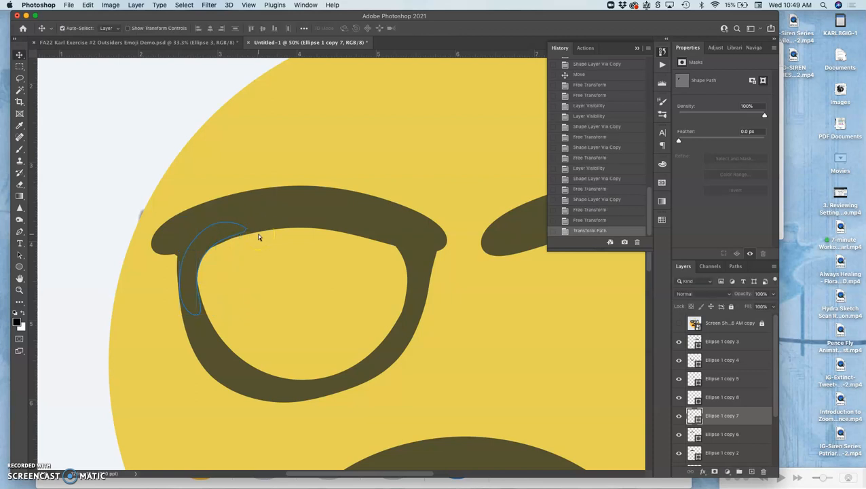
# Step: Dismiss the alert, then warp Ellipse 1 copy 4's lower-left curve upward and commit
pyautogui.click(211, 367)
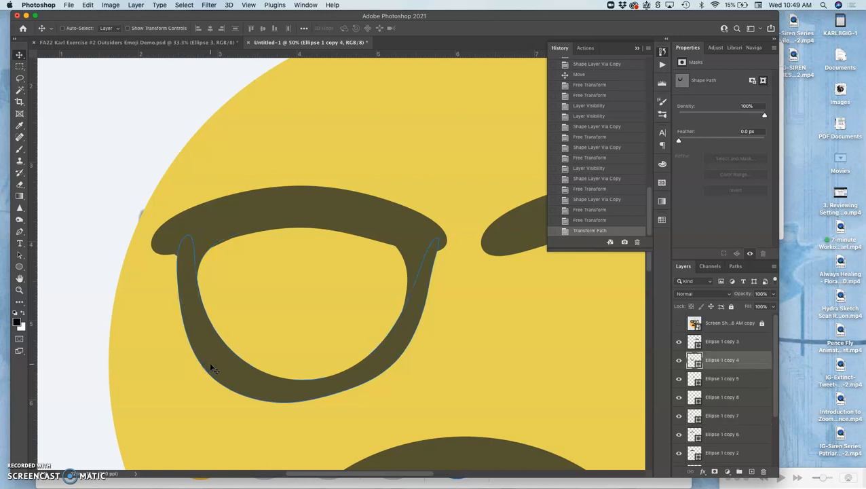
pyautogui.press('super+t')
pyautogui.click(496, 170)
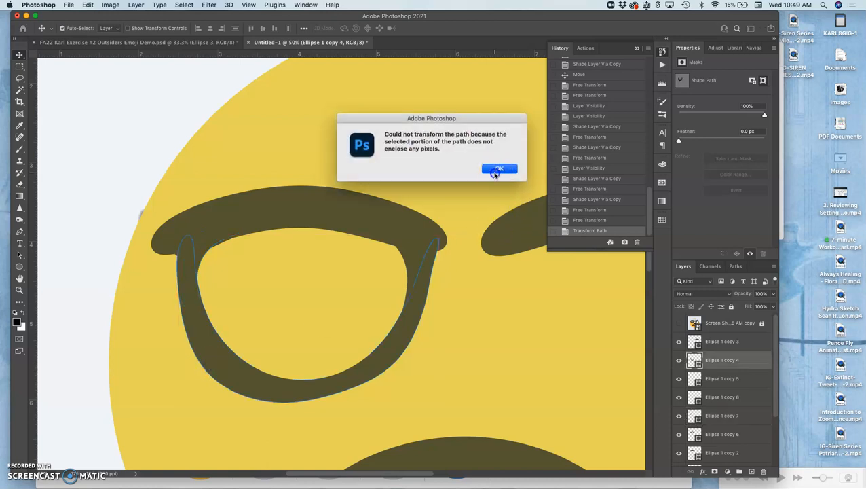
pyautogui.press('super+t')
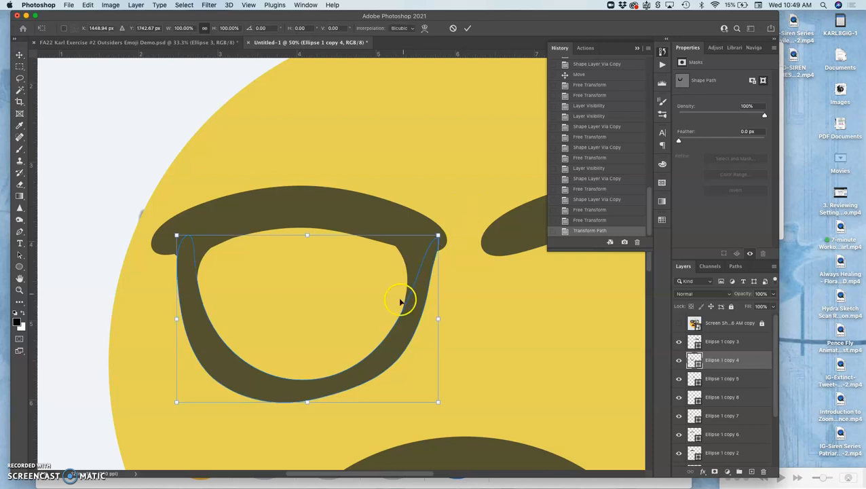
pyautogui.rightClick(231, 366)
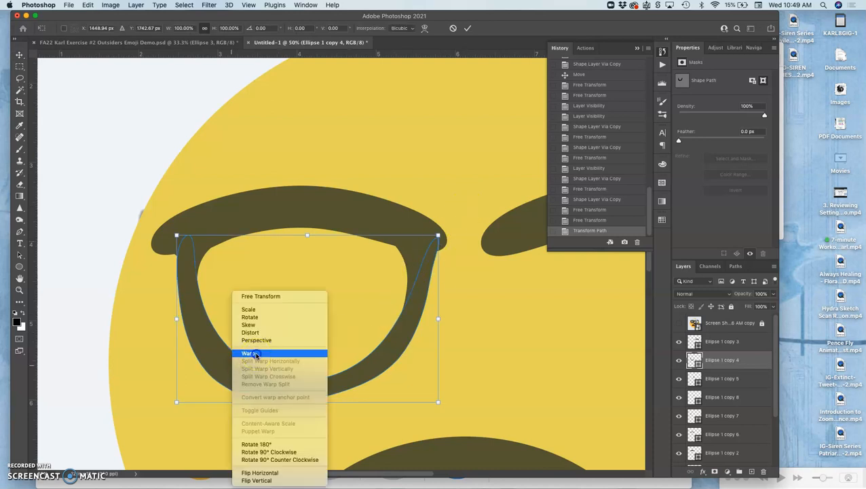
pyautogui.click(251, 353)
pyautogui.moveTo(205, 386); pyautogui.dragTo(207, 378)
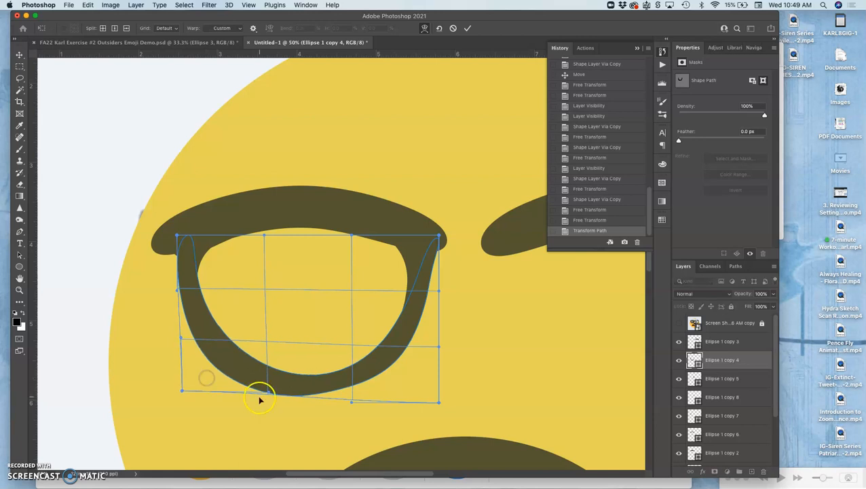
pyautogui.moveTo(255, 391); pyautogui.dragTo(259, 388)
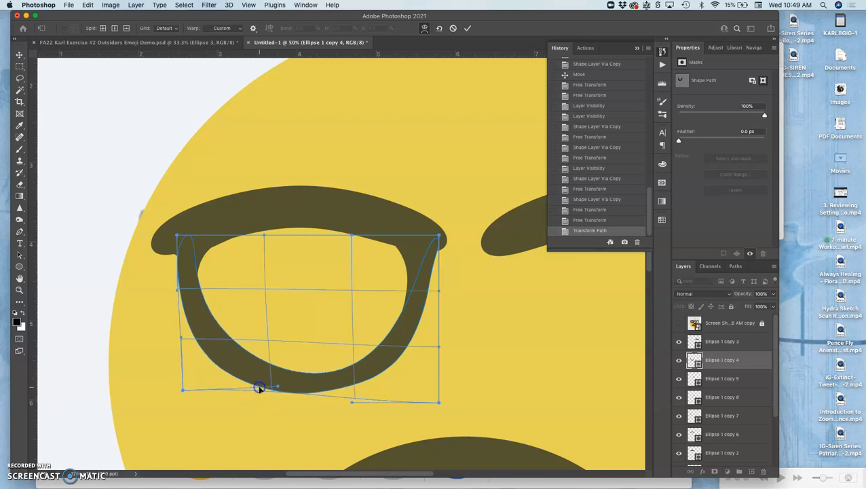
pyautogui.moveTo(256, 341); pyautogui.dragTo(244, 344)
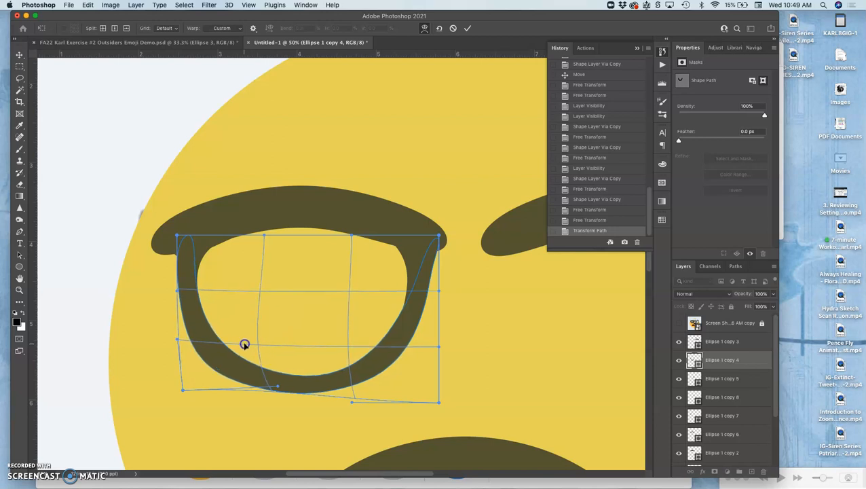
pyautogui.press('Return')
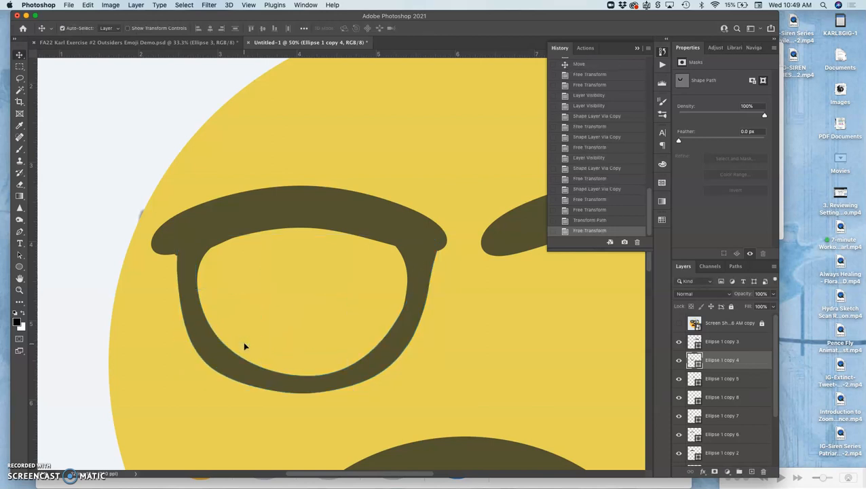
pyautogui.hscroll(3, 416, 357)
pyautogui.scroll(-2, 416, 356)
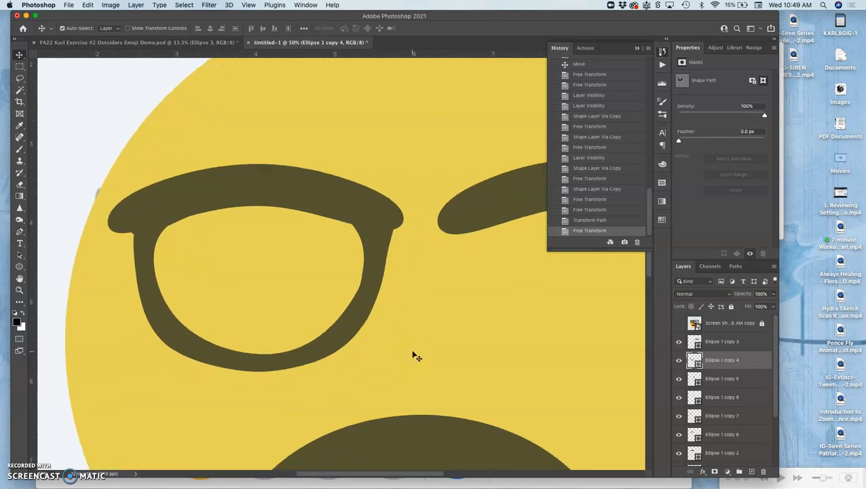
# Step: Drag the right eyebrow up and left so it sits higher on the forehead
pyautogui.press('super+minus')
pyautogui.press('super+minus')
pyautogui.press('super+minus')
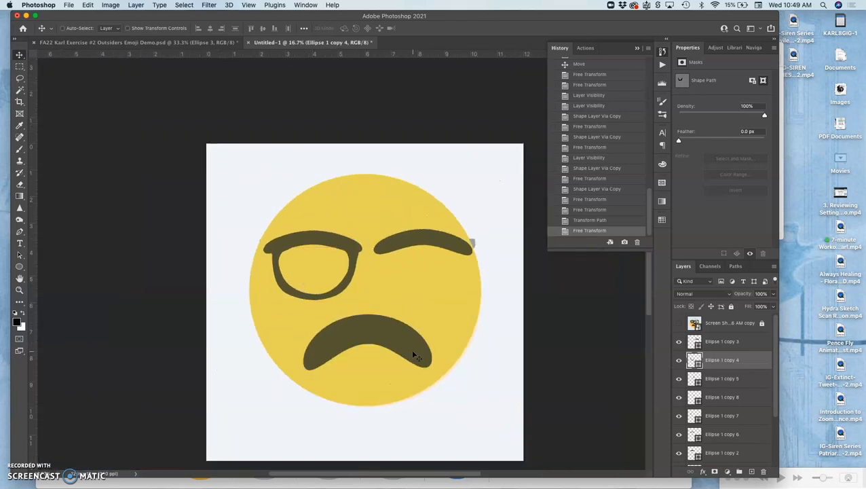
pyautogui.press('super+plus')
pyautogui.press('super+plus')
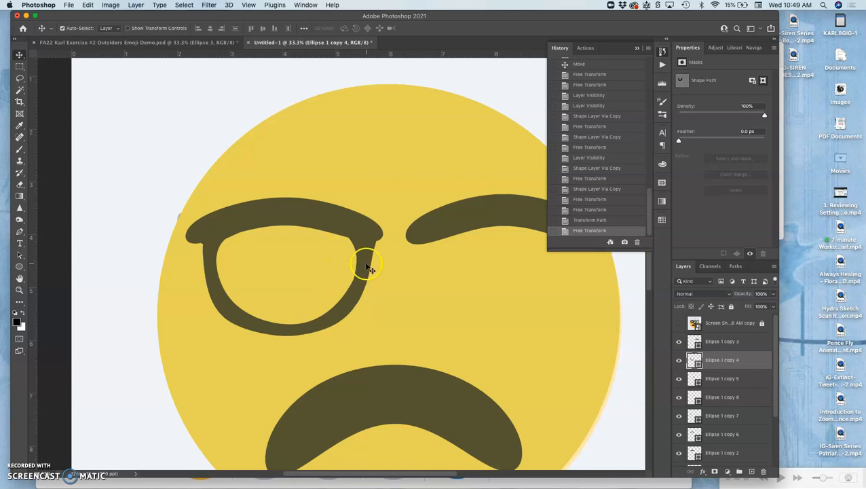
pyautogui.click(453, 237)
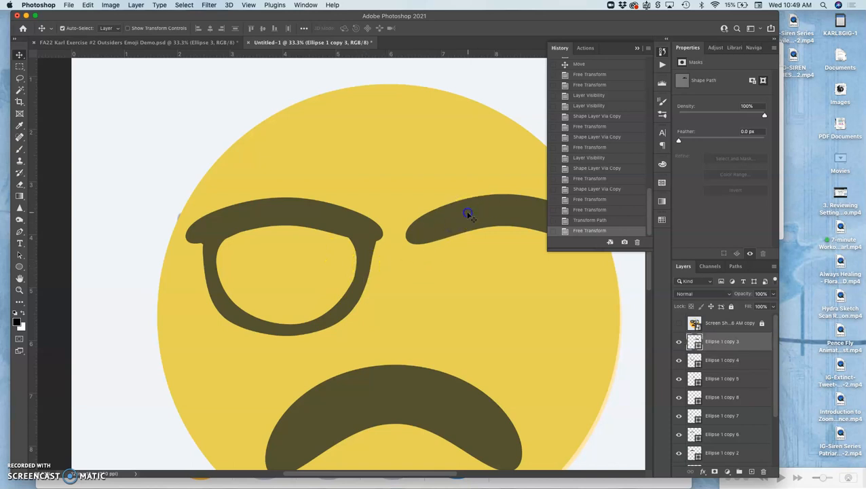
pyautogui.moveTo(467, 213); pyautogui.dragTo(401, 130)
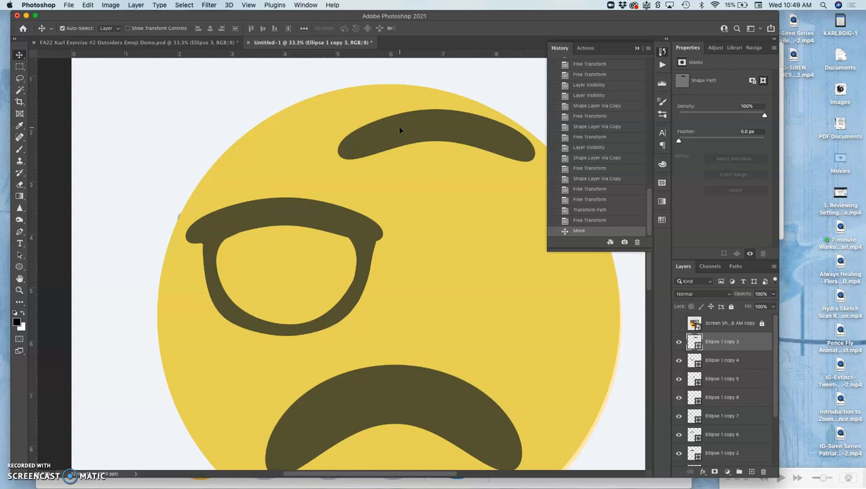
pyautogui.click(332, 219)
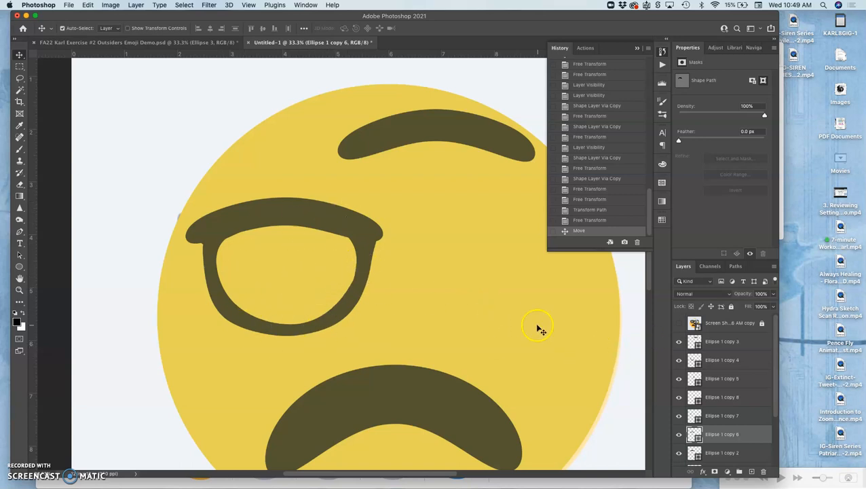
# Step: Select the eyebrow and all the lens-frame shape layers together in the Layers panel
pyautogui.click(714, 343)
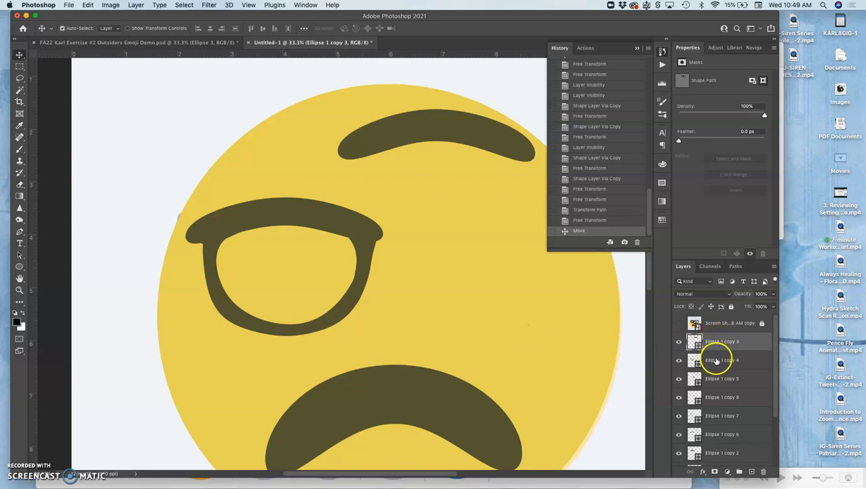
pyautogui.keyDown('shift'); pyautogui.click(716, 361); pyautogui.keyUp('shift')
pyautogui.keyDown('shift'); pyautogui.click(715, 384); pyautogui.keyUp('shift')
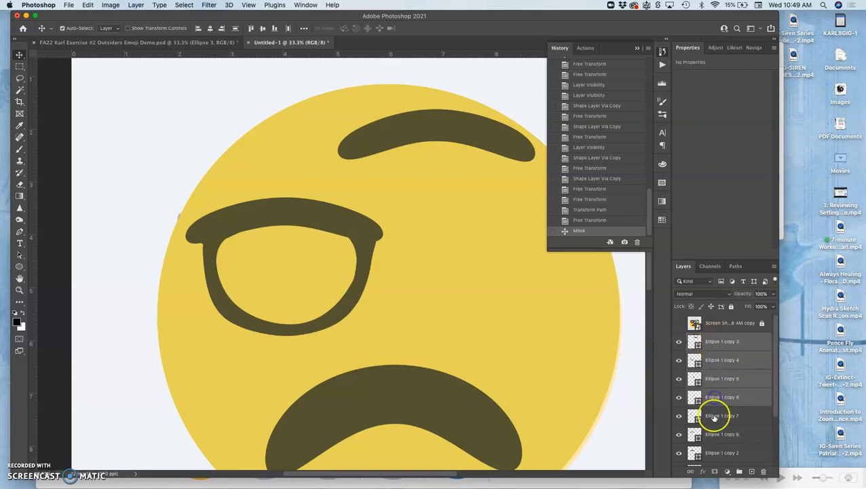
pyautogui.keyDown('shift'); pyautogui.click(713, 416); pyautogui.keyUp('shift')
pyautogui.keyDown('shift'); pyautogui.click(713, 435); pyautogui.keyUp('shift')
pyautogui.scroll(-1, 713, 436)
pyautogui.scroll(-1, 713, 439)
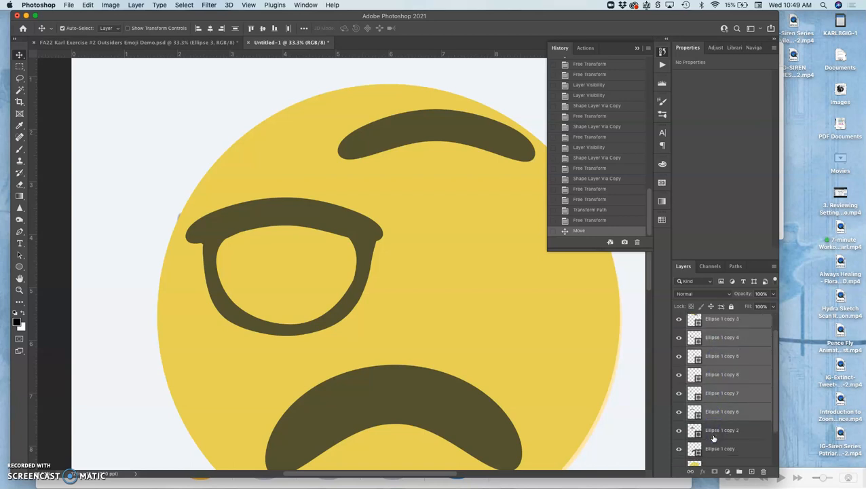
# Step: Hide the yellow face, reference photo and white background, then marquee-select the frame pieces
pyautogui.keyDown('shift'); pyautogui.click(712, 435); pyautogui.keyUp('shift')
pyautogui.scroll(-2, 712, 434)
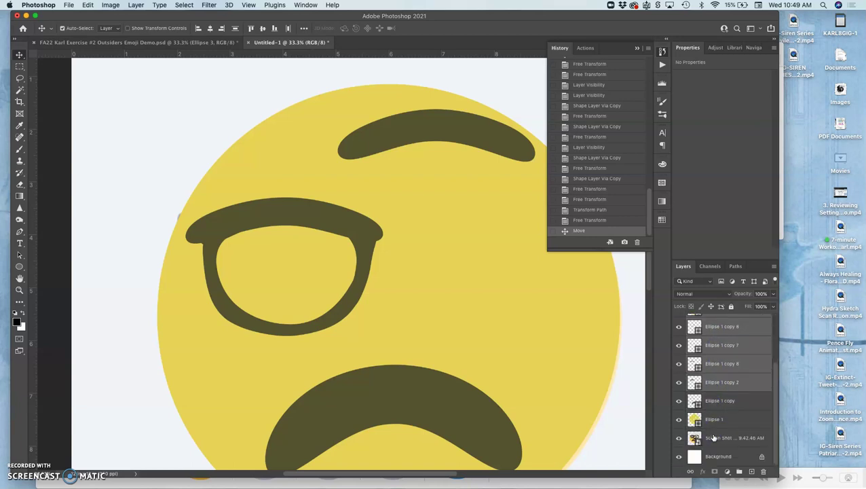
pyautogui.click(679, 420)
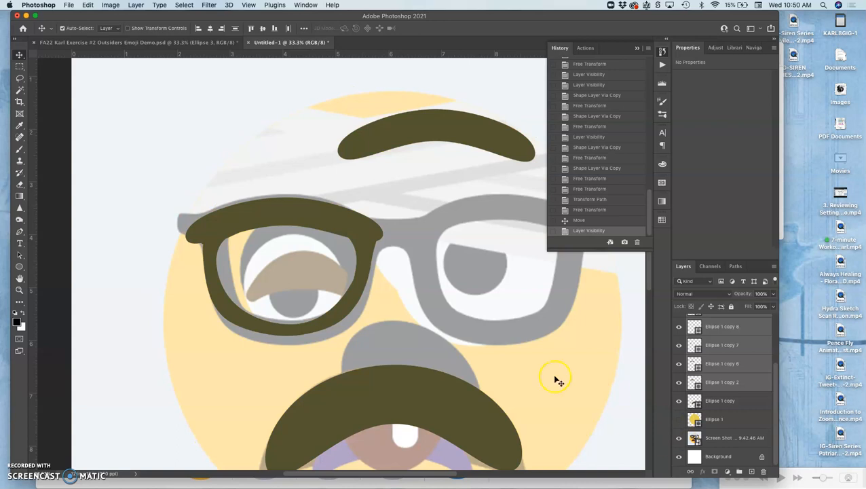
pyautogui.click(679, 438)
pyautogui.click(679, 456)
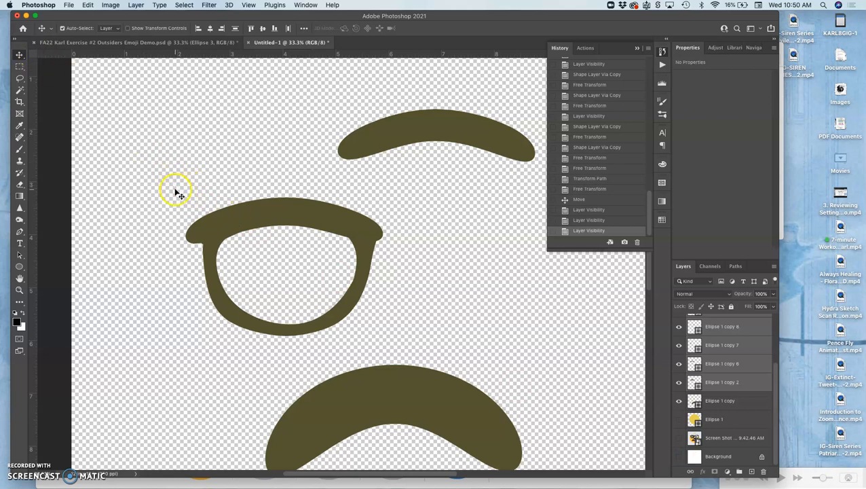
pyautogui.moveTo(175, 190); pyautogui.dragTo(398, 346)
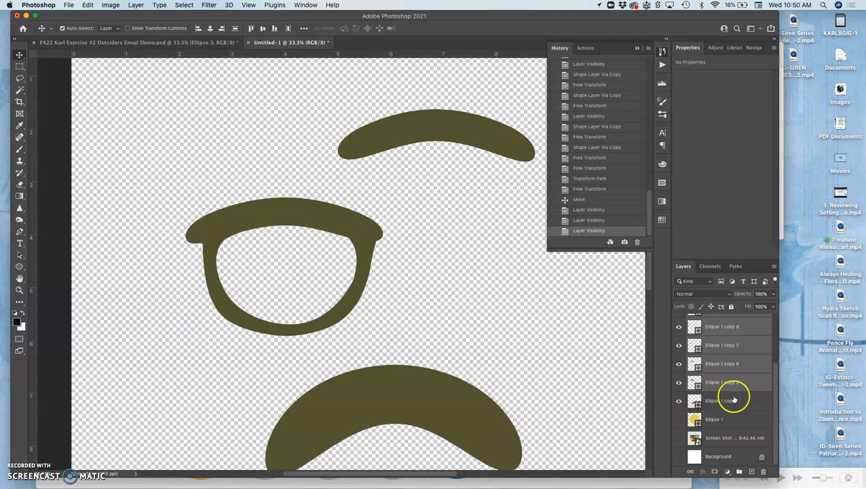
pyautogui.scroll(3, 733, 397)
pyautogui.scroll(-2, 733, 398)
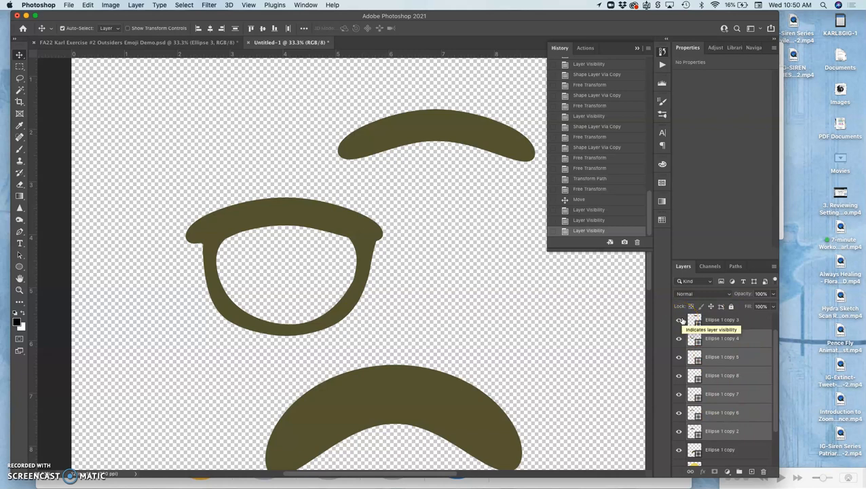
# Step: Duplicate the lens-frame pieces and flip the copy horizontally with Free Transform
pyautogui.hotkey('ctrl', 'j')
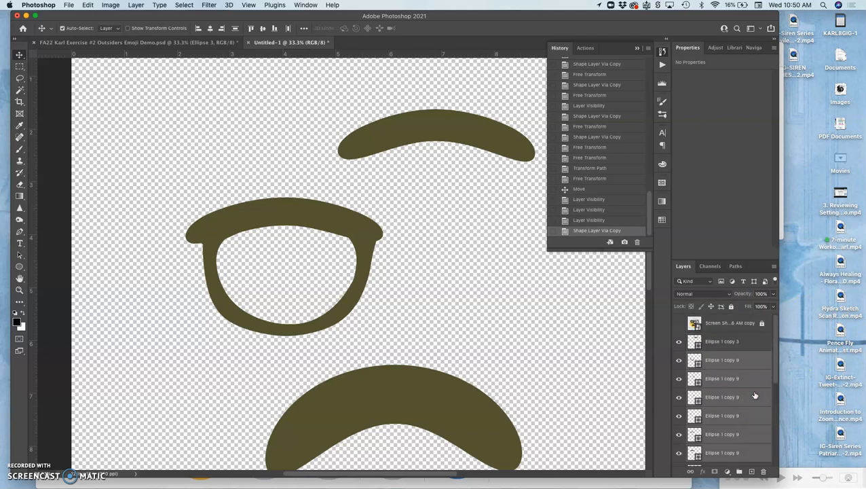
pyautogui.scroll(-3, 755, 395)
pyautogui.scroll(5, 754, 395)
pyautogui.click(727, 380)
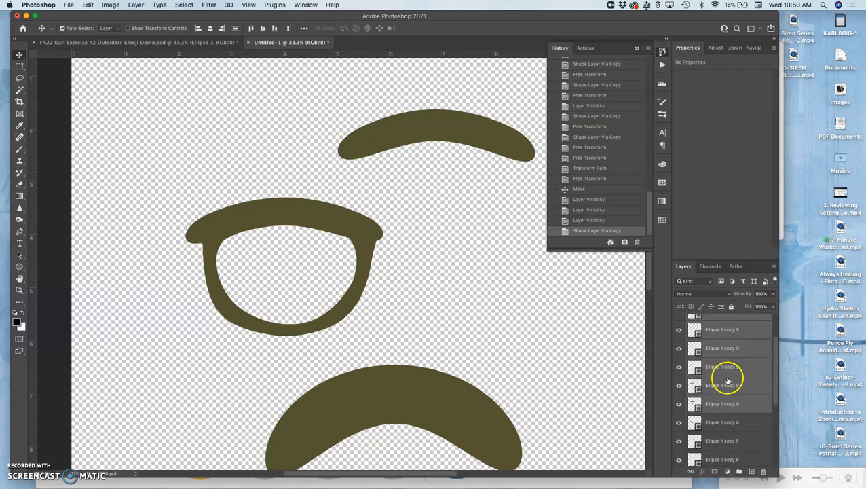
pyautogui.hotkey('ctrl', 't')
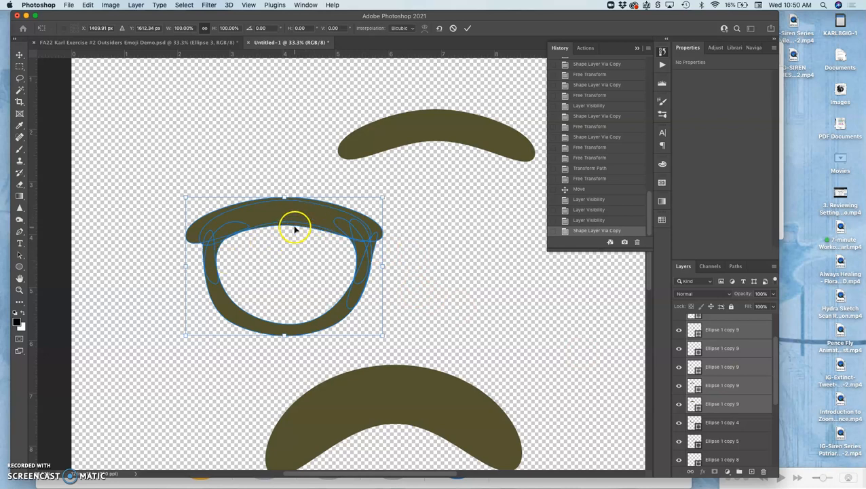
pyautogui.hotkey('ctrl', '+')
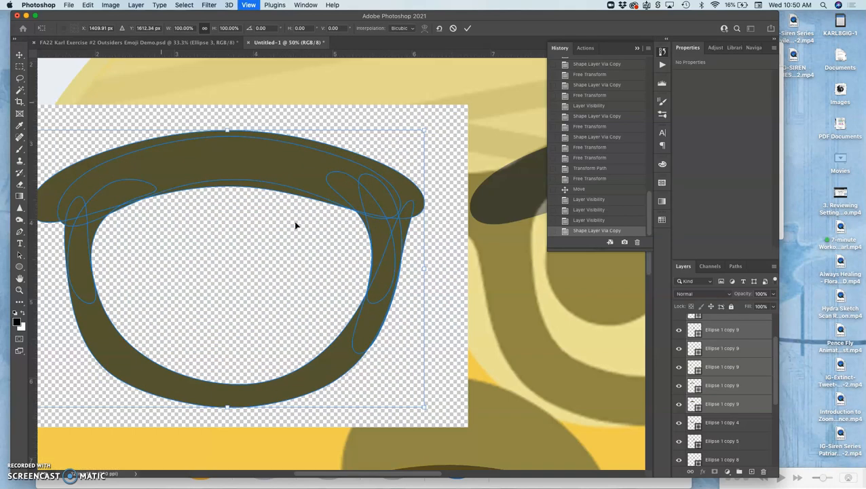
pyautogui.rightClick(276, 176)
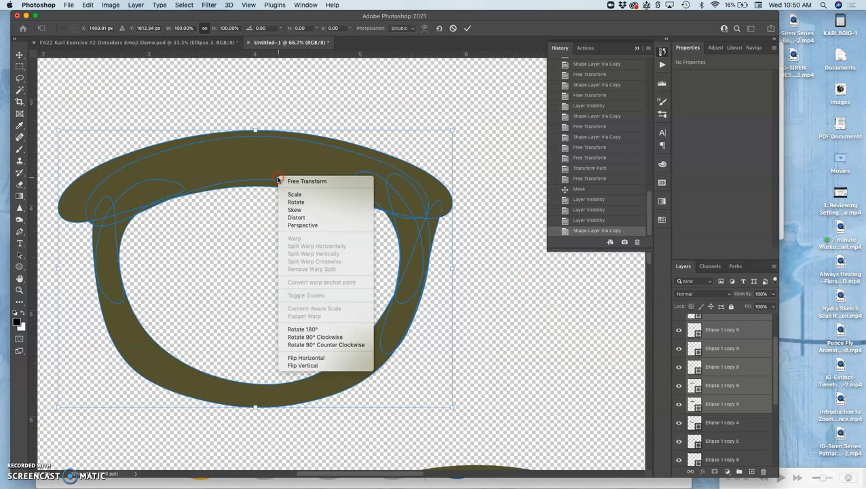
pyautogui.click(298, 358)
# Step: Commit the flipped frame and show the yellow face layer again
pyautogui.hotkey('ctrl', '-')
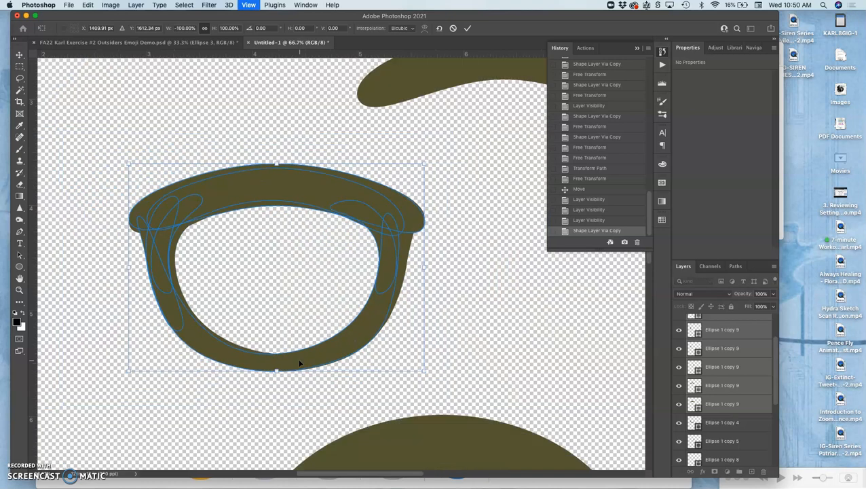
pyautogui.hotkey('ctrl', '-')
pyautogui.hotkey('ctrl', '-')
pyautogui.hotkey('ctrl', '-')
pyautogui.scroll(-5, 680, 434)
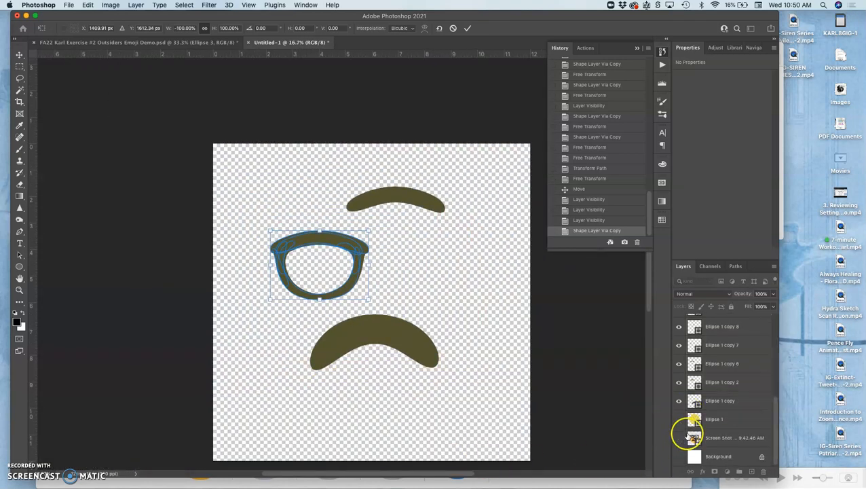
pyautogui.press('Return')
pyautogui.click(678, 418)
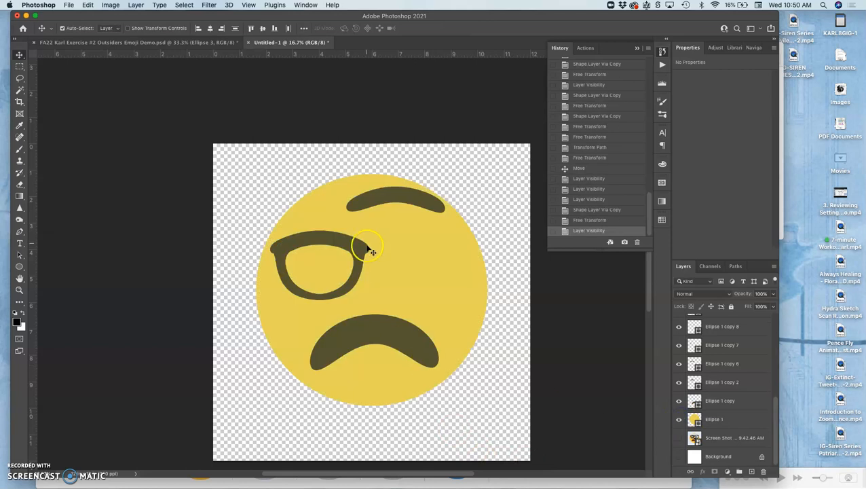
# Step: Overlay the reference photo and move the flipped frame over the right eye
pyautogui.click(679, 437)
pyautogui.moveTo(680, 442); pyautogui.dragTo(680, 323)
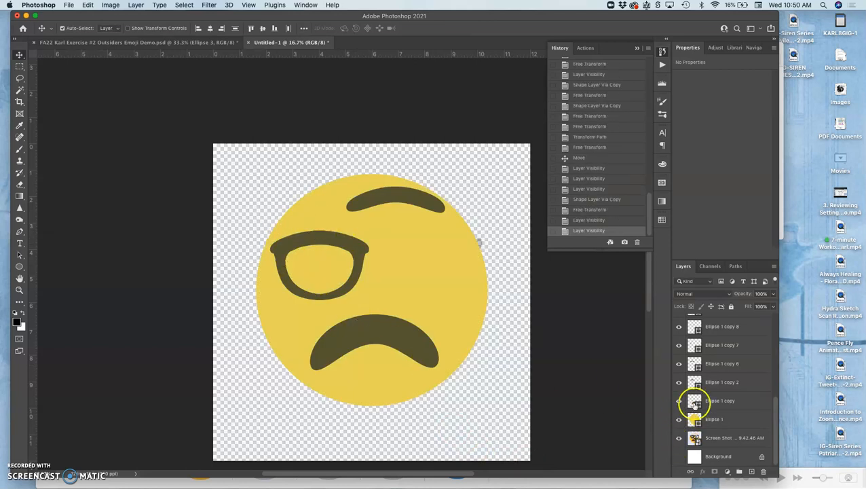
pyautogui.click(679, 323)
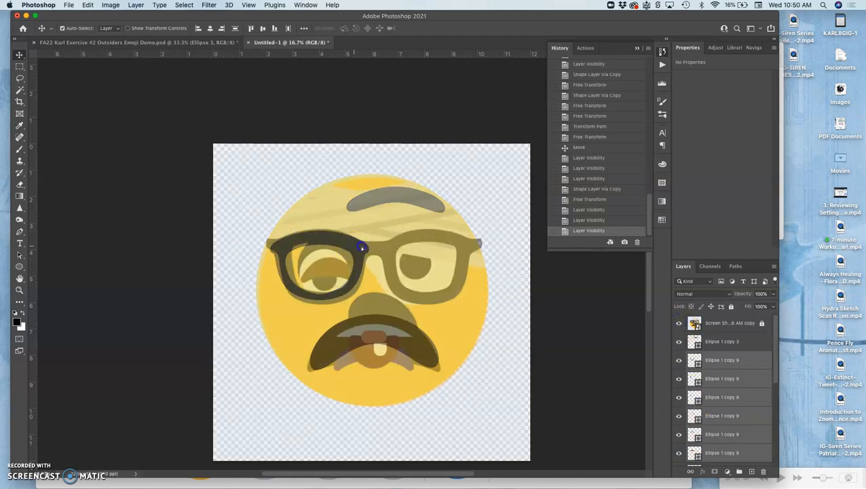
pyautogui.moveTo(361, 247); pyautogui.dragTo(458, 260)
pyautogui.scroll(2, 458, 261)
pyautogui.scroll(2, 460, 264)
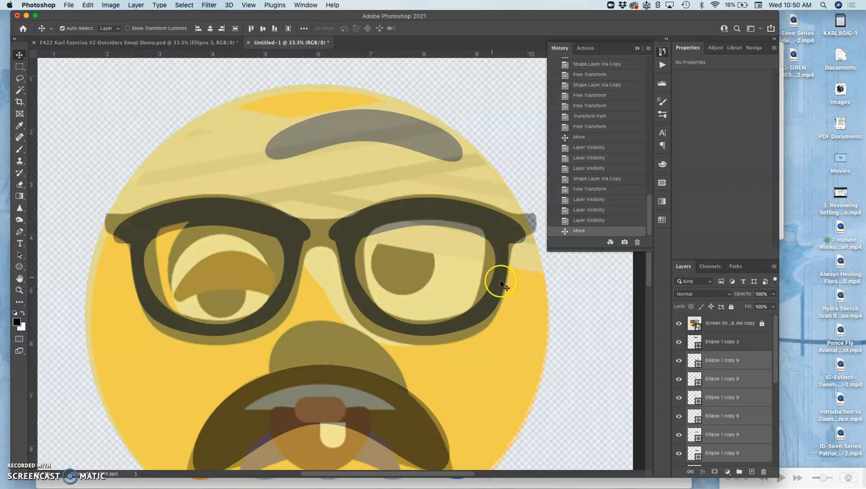
# Step: Compare against the reference, then shift the eyebrow left and lower
pyautogui.click(724, 345)
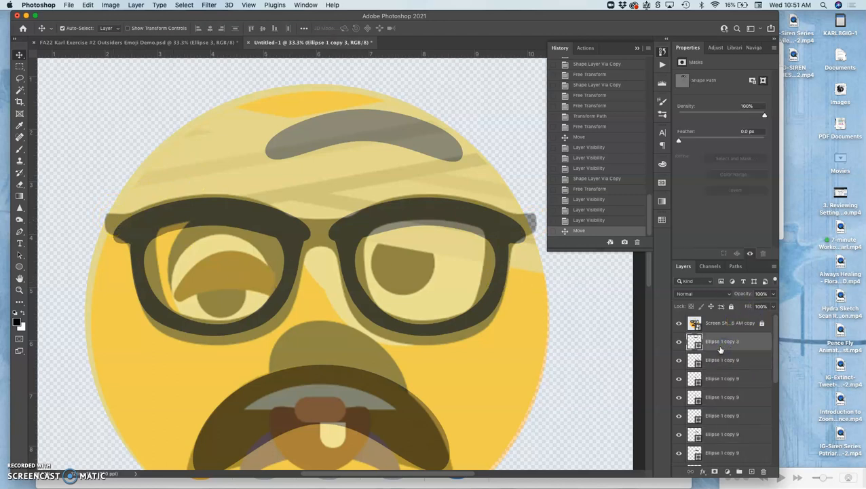
pyautogui.click(679, 323)
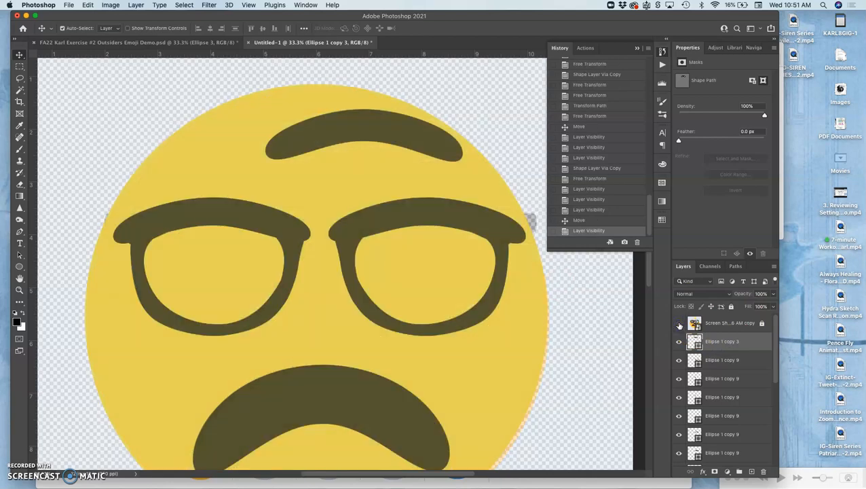
pyautogui.click(679, 323)
pyautogui.click(679, 323)
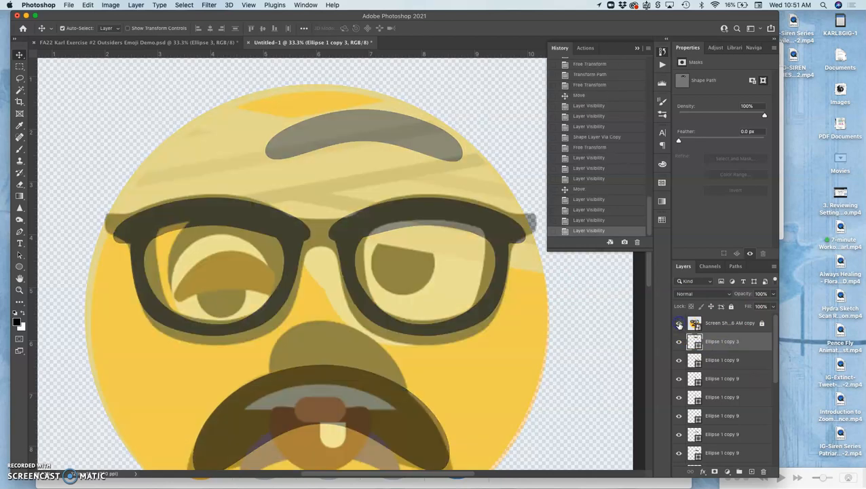
pyautogui.moveTo(360, 133); pyautogui.dragTo(324, 156)
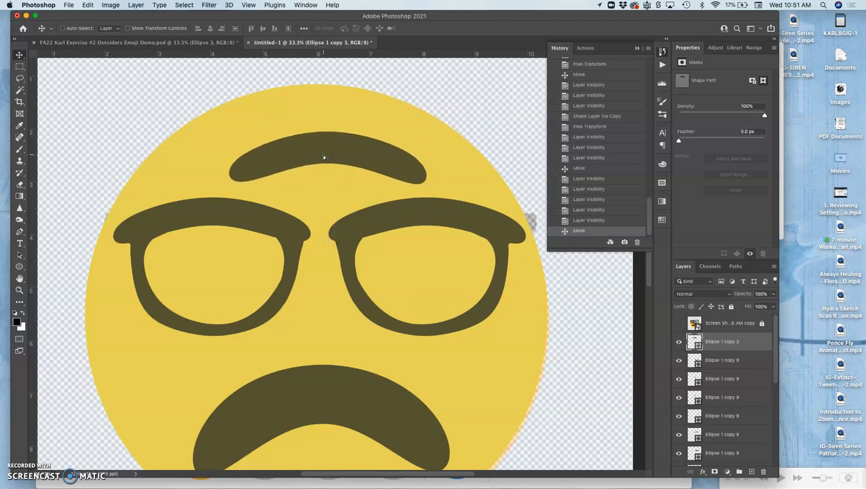
# Step: Duplicate the eyebrow and scale the copy down into a small bridge shape
pyautogui.press('super+j')
pyautogui.press('super+t')
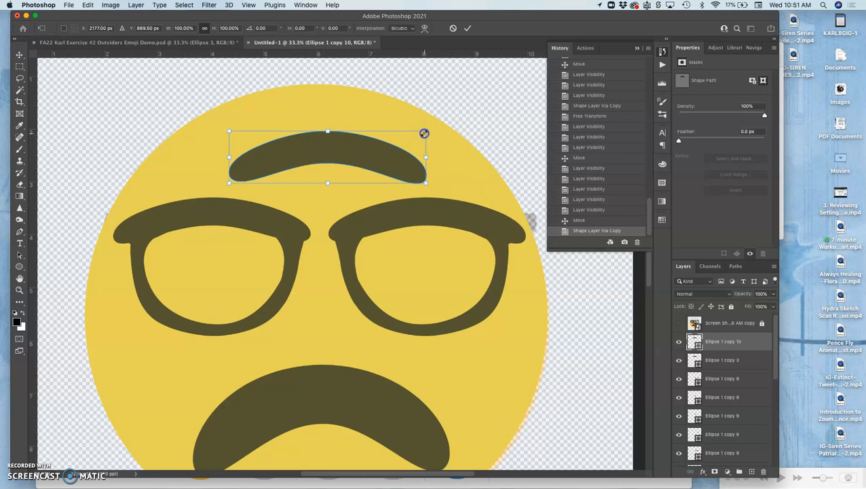
pyautogui.moveTo(424, 133); pyautogui.dragTo(349, 152)
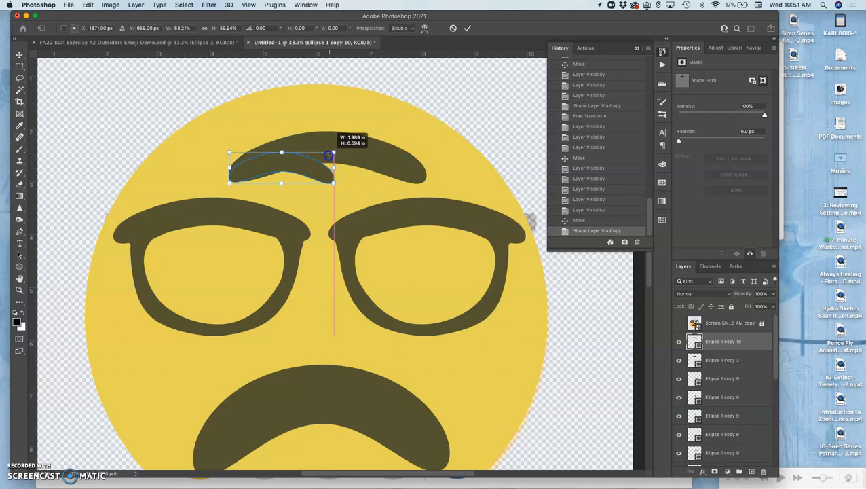
pyautogui.moveTo(349, 152)
pyautogui.mouseDown()
pyautogui.moveTo(328, 154)
pyautogui.moveTo(322, 241)
pyautogui.mouseUp()
pyautogui.press('Return')
# Step: Narrow the bridge and warp it to bend between the two lenses
pyautogui.press('super+t')
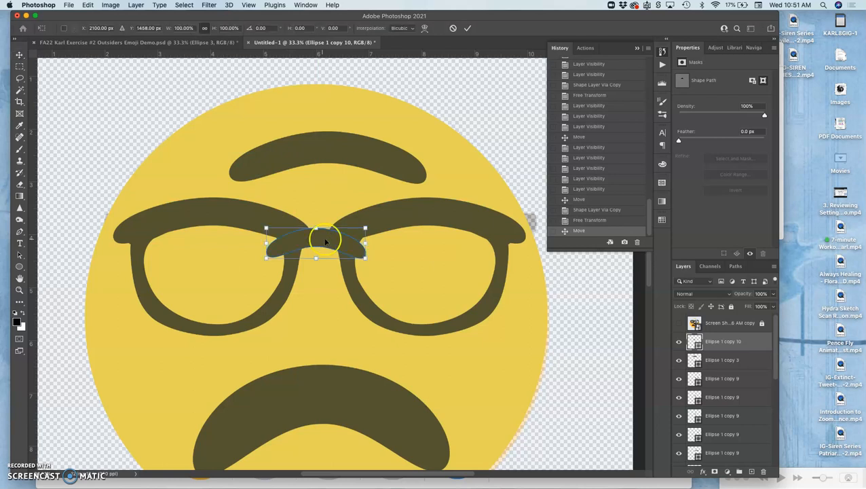
pyautogui.moveTo(366, 243); pyautogui.dragTo(345, 243)
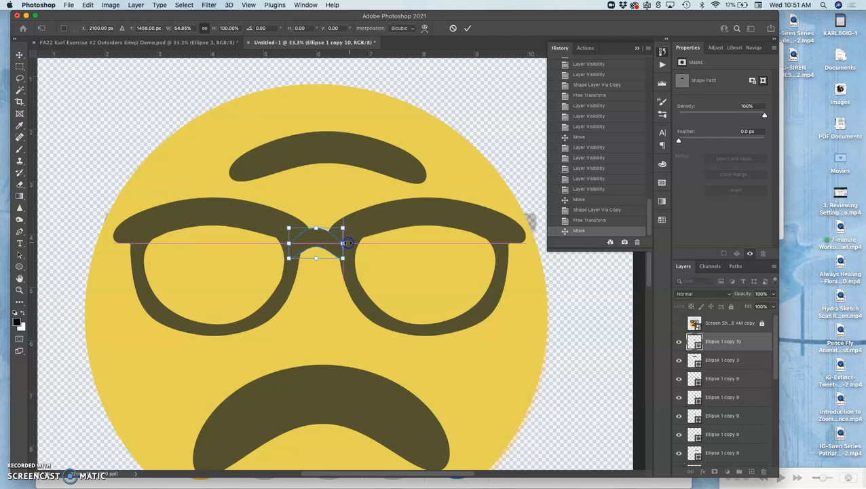
pyautogui.click(321, 250)
pyautogui.rightClick(321, 248)
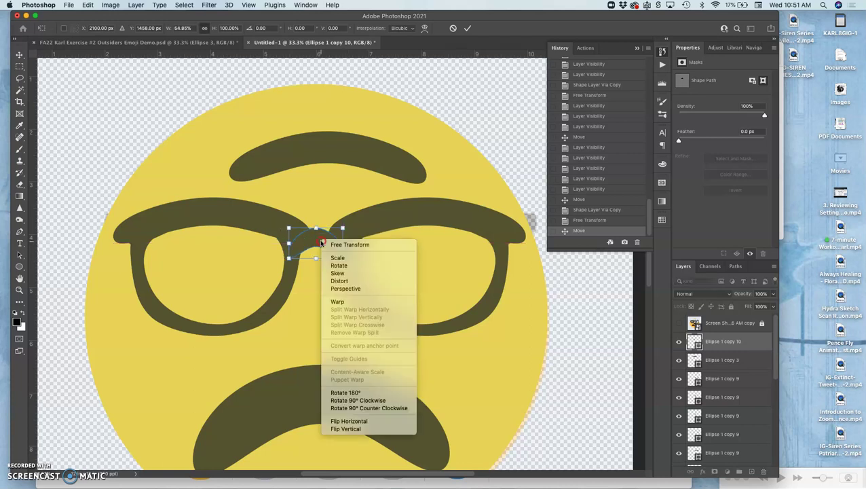
pyautogui.click(335, 301)
pyautogui.moveTo(323, 268); pyautogui.dragTo(318, 255)
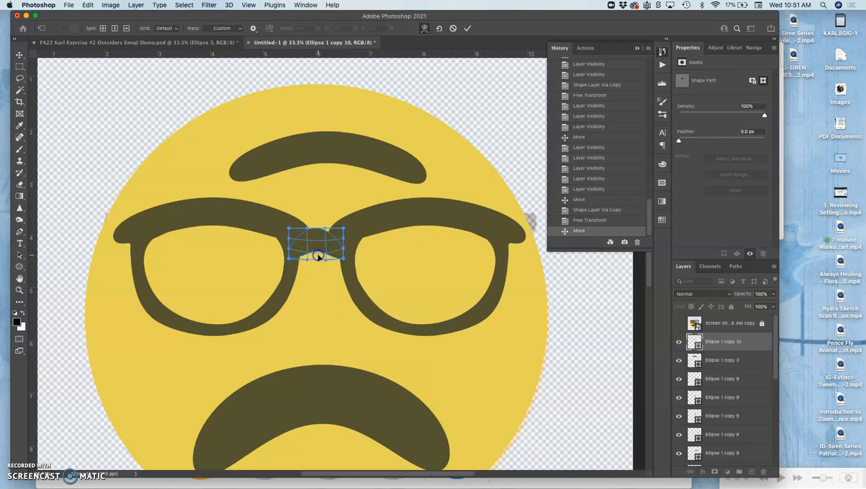
pyautogui.press('Return')
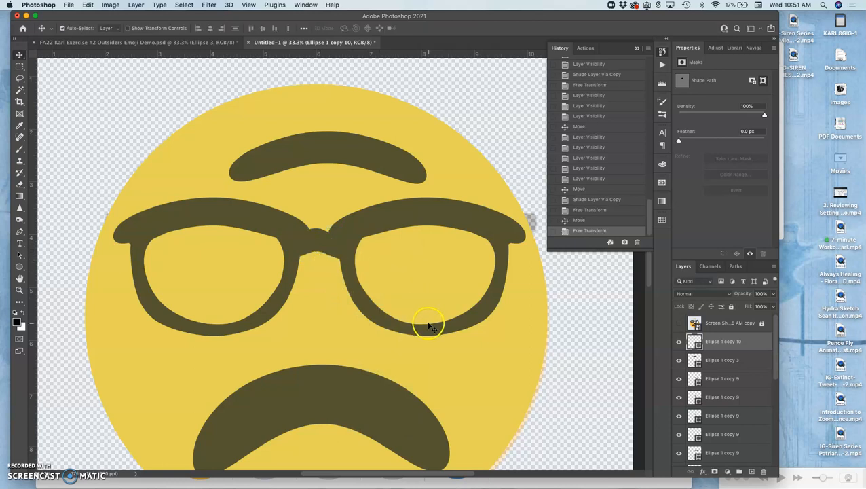
# Step: Nudge the bridge into place and check it against the reference overlay
pyautogui.press('Up')
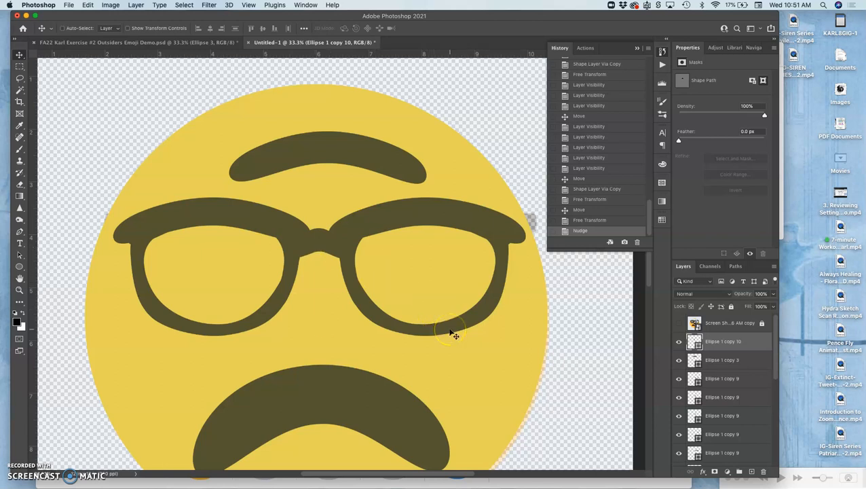
pyautogui.press('super+minus')
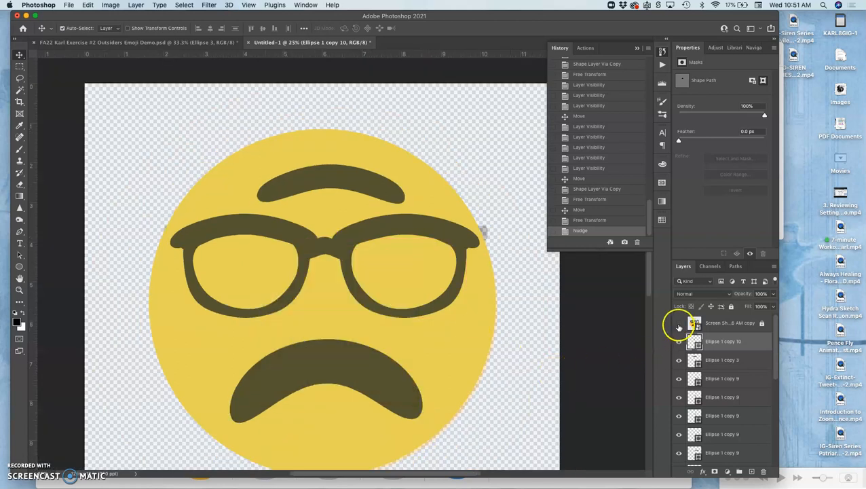
pyautogui.click(679, 323)
pyautogui.click(679, 325)
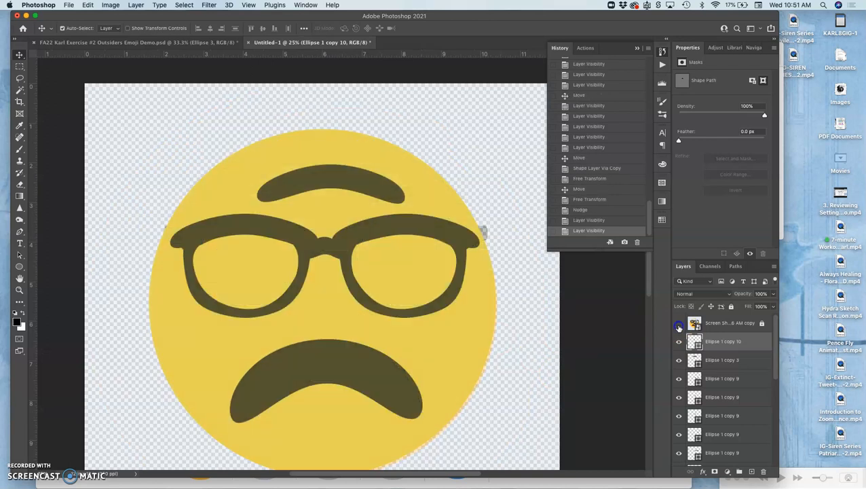
pyautogui.click(679, 324)
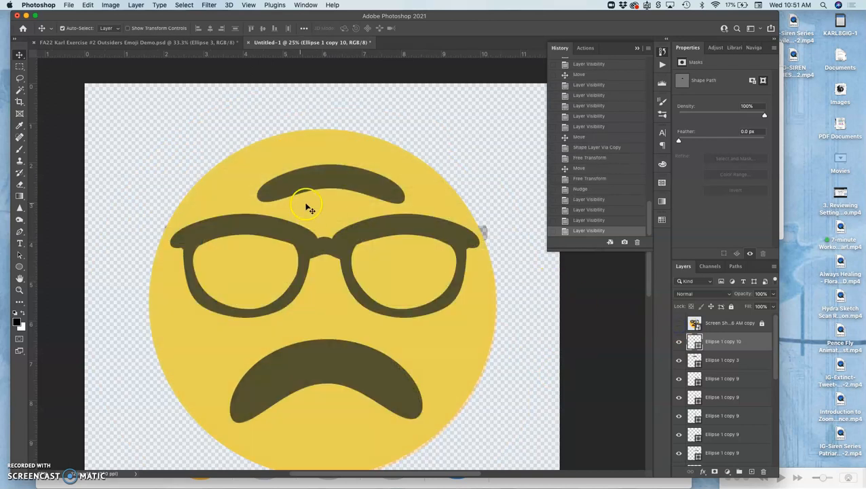
# Step: Draw a circle over the right lens and fill it near-white f8f8f3
pyautogui.click(19, 267)
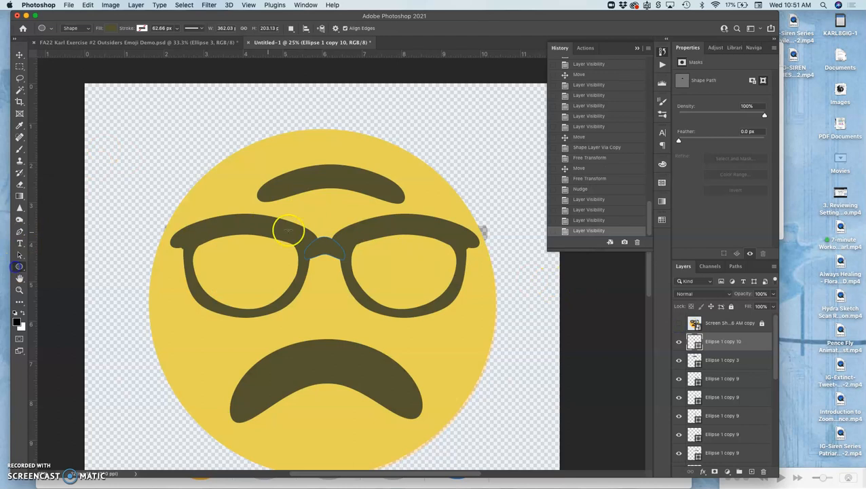
pyautogui.moveTo(350, 201)
pyautogui.mouseDown()
pyautogui.moveTo(441, 284)
pyautogui.moveTo(448, 309)
pyautogui.mouseUp()
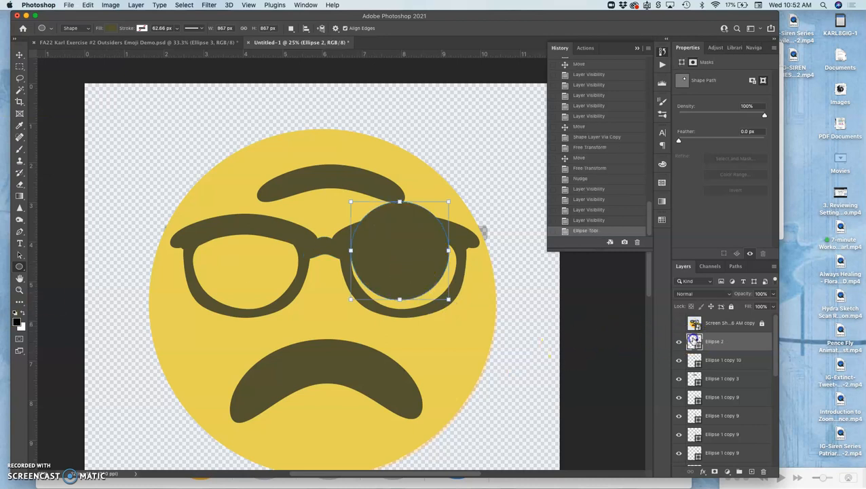
pyautogui.doubleClick(693, 341)
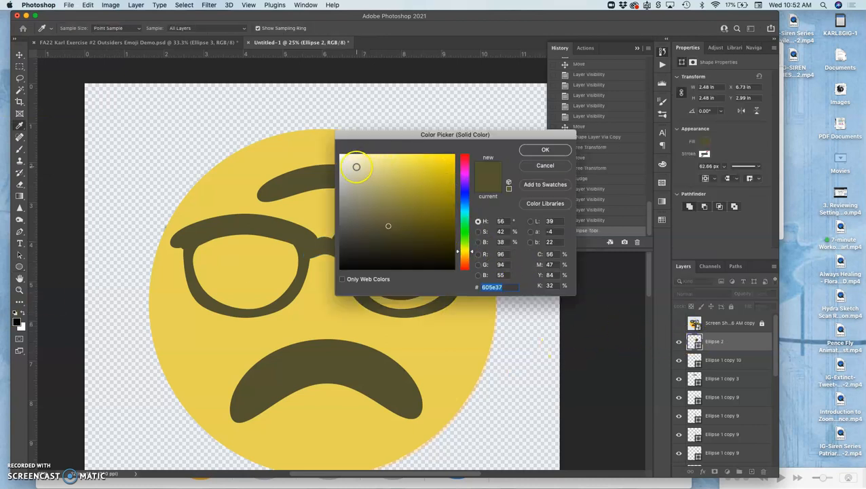
pyautogui.click(342, 156)
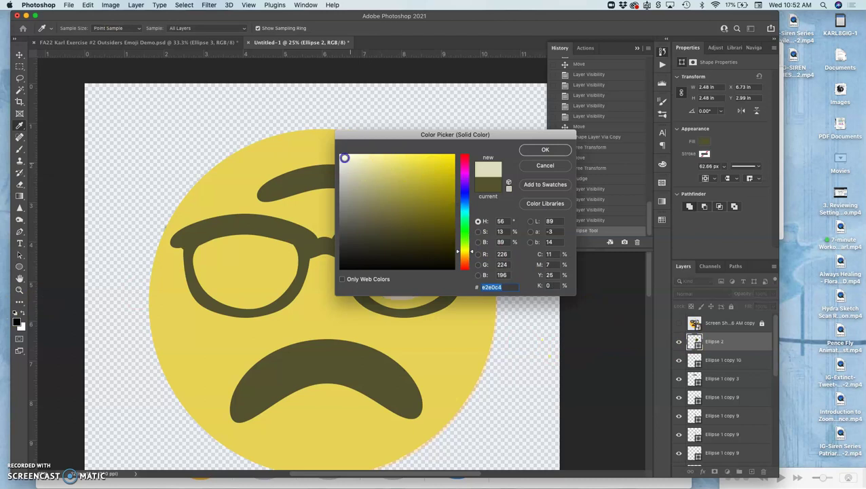
pyautogui.click(546, 150)
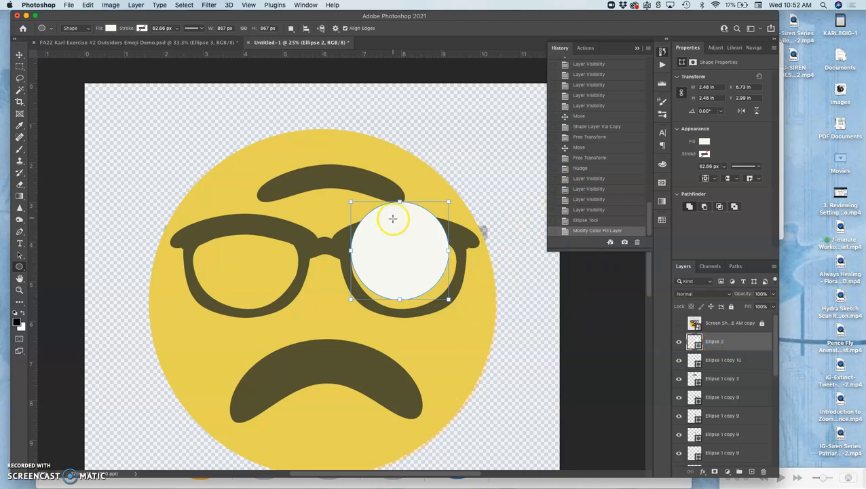
pyautogui.moveTo(743, 347); pyautogui.dragTo(733, 341)
# Step: Restack Ellipse 2 with Send Backward/Bring Forward until it sits below the glasses, above the face
pyautogui.hotkey('ctrl', '[')
pyautogui.hotkey('ctrl', '[')
pyautogui.hotkey('ctrl', '[')
pyautogui.hotkey('ctrl', '[')
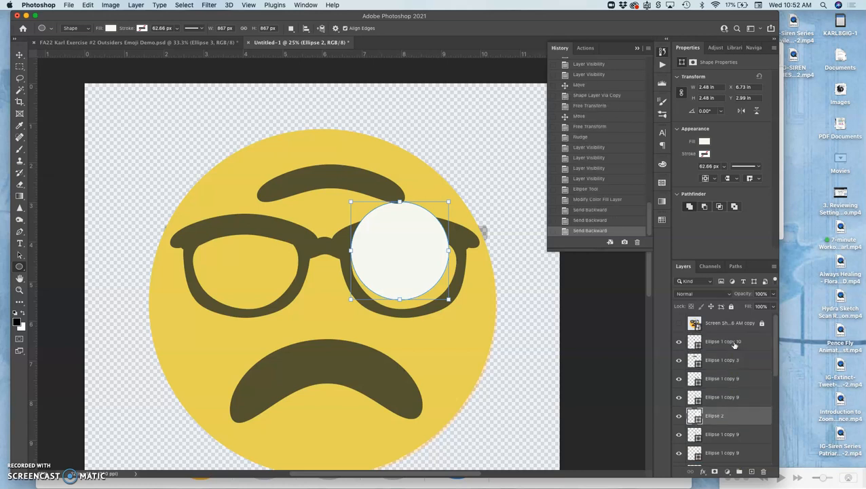
pyautogui.hotkey('ctrl', '[')
pyautogui.hotkey('ctrl', '[')
pyautogui.hotkey('ctrl', '[')
pyautogui.hotkey('ctrl', '[')
pyautogui.hotkey('ctrl', '[')
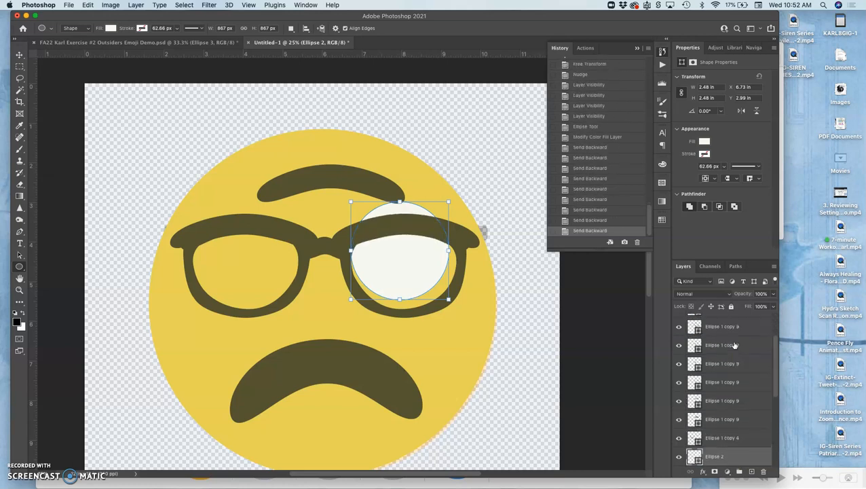
pyautogui.hotkey('ctrl', '[')
pyautogui.hotkey('ctrl', ']')
pyautogui.hotkey('ctrl', ']')
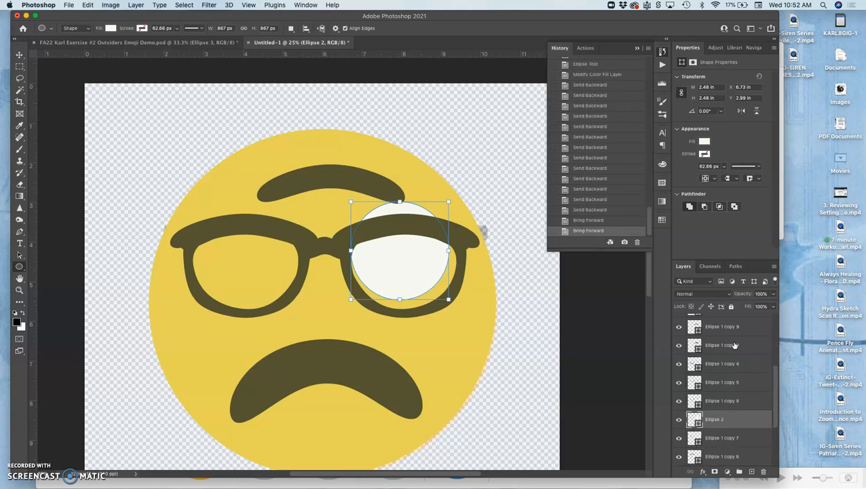
pyautogui.hotkey('ctrl', ']')
pyautogui.hotkey('ctrl', ']')
pyautogui.hotkey('ctrl', ']')
pyautogui.hotkey('ctrl', ']')
pyautogui.hotkey('ctrl', ']')
pyautogui.hotkey('ctrl', '[')
pyautogui.hotkey('ctrl', '[')
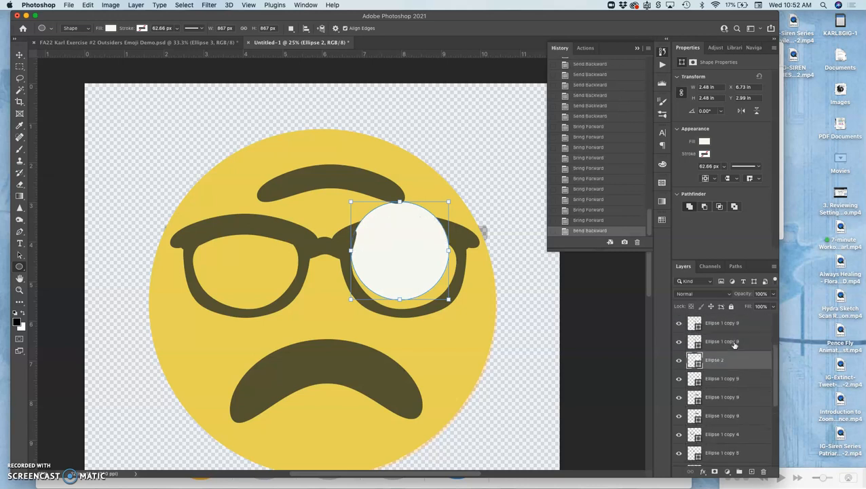
pyautogui.hotkey('ctrl', '[')
pyautogui.hotkey('ctrl', '[')
pyautogui.hotkey('ctrl', '[')
pyautogui.hotkey('ctrl', '[')
pyautogui.hotkey('ctrl', '[')
pyautogui.hotkey('ctrl', '[')
pyautogui.hotkey('ctrl', '[')
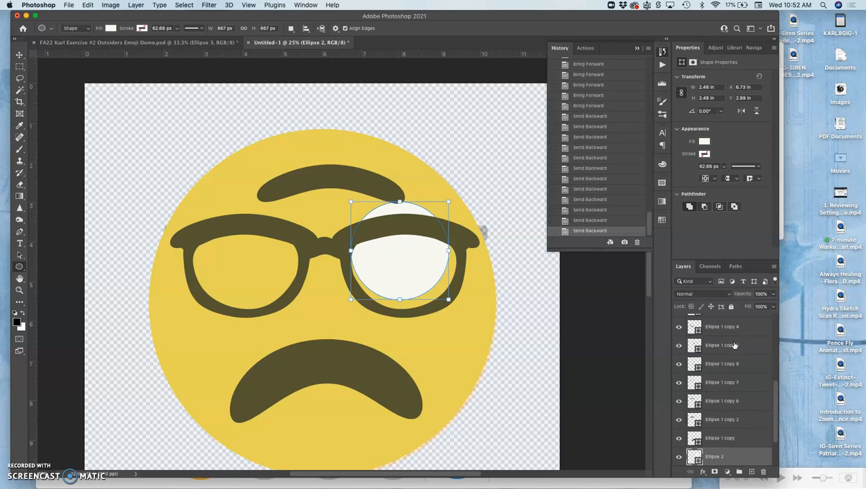
pyautogui.hotkey('ctrl', '[')
pyautogui.hotkey('ctrl', ']')
pyautogui.hotkey('ctrl', ']')
pyautogui.hotkey('ctrl', ']')
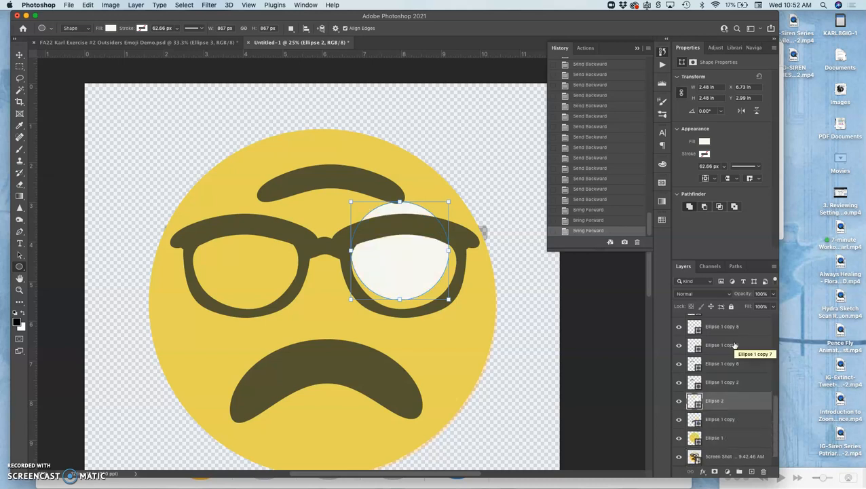
pyautogui.hotkey('ctrl', '[')
pyautogui.click(726, 389)
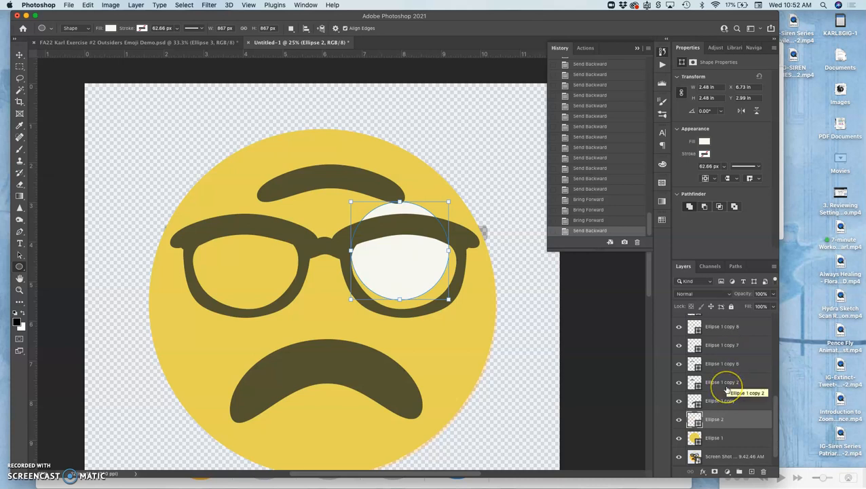
# Step: Duplicate the white circle, fill the copy black and shrink it to pupil size
pyautogui.hotkey('ctrl', 'j')
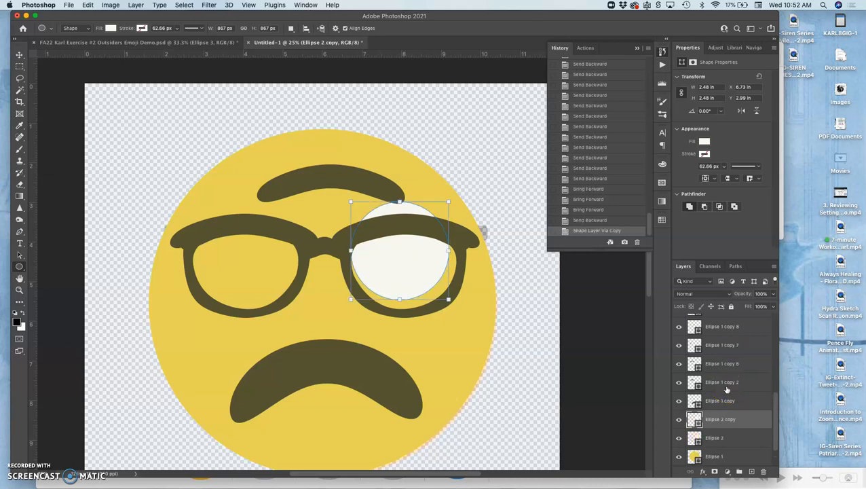
pyautogui.doubleClick(694, 418)
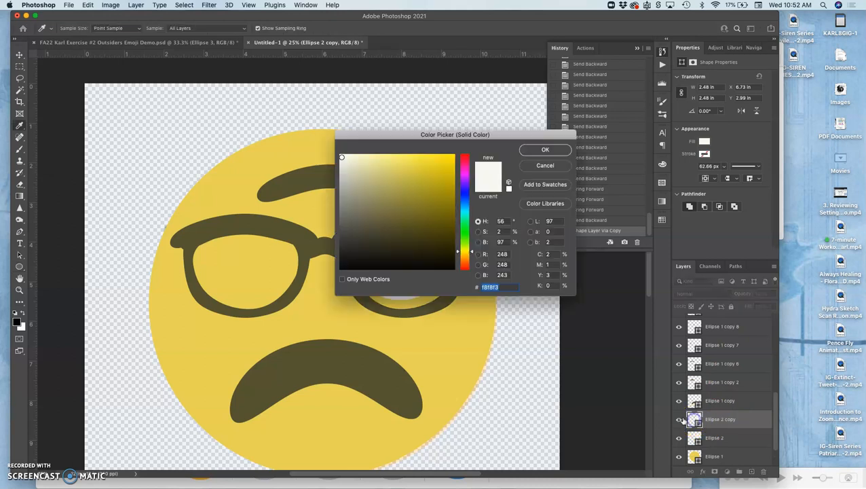
pyautogui.moveTo(354, 247); pyautogui.dragTo(332, 278)
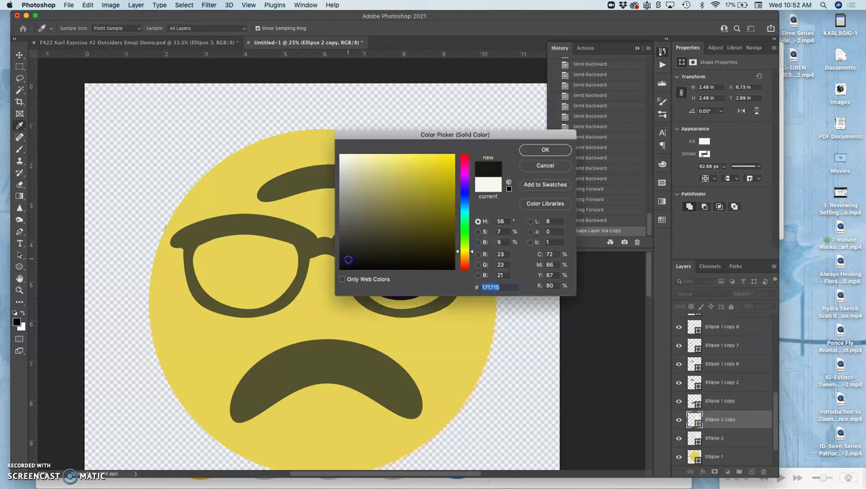
pyautogui.click(536, 150)
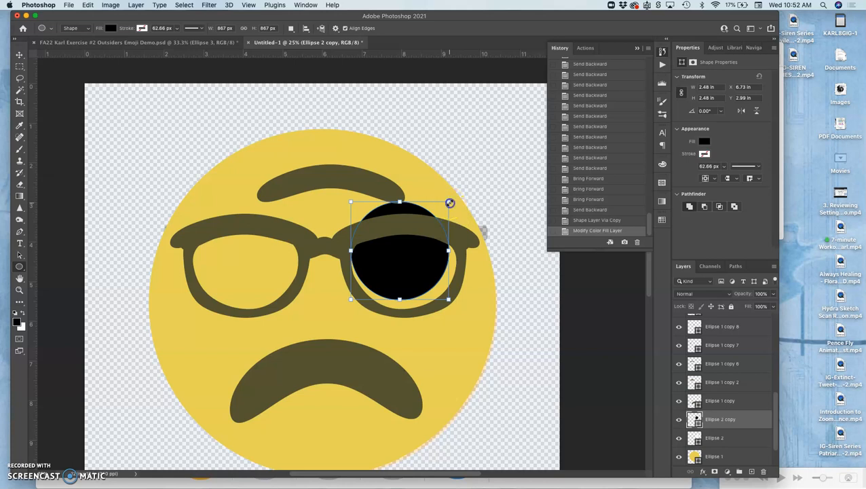
pyautogui.moveTo(449, 202); pyautogui.dragTo(428, 223)
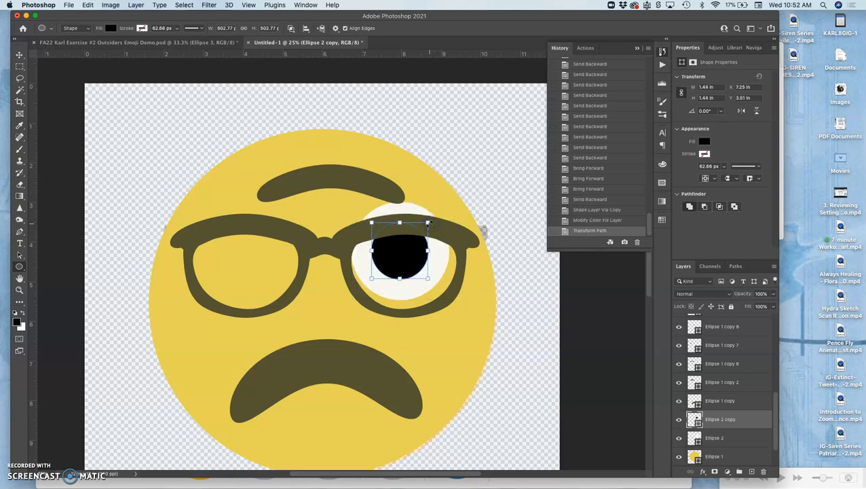
pyautogui.moveTo(428, 222); pyautogui.dragTo(422, 228)
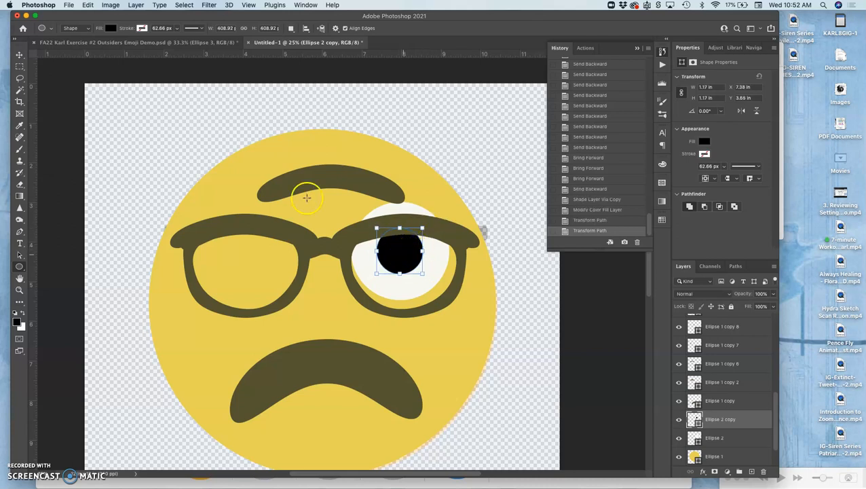
# Step: Position the pupil inside the white eyeball, checking against the reference
pyautogui.click(19, 53)
pyautogui.moveTo(413, 255); pyautogui.dragTo(403, 252)
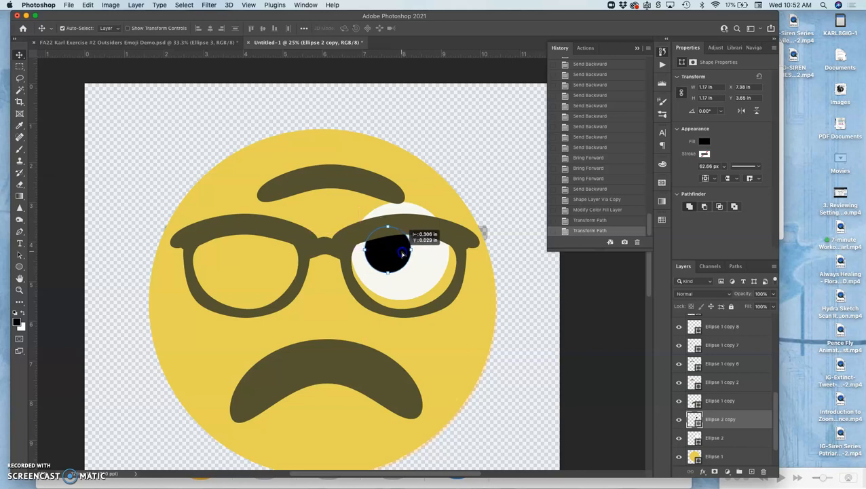
pyautogui.moveTo(402, 252); pyautogui.dragTo(403, 253)
pyautogui.scroll(5, 699, 366)
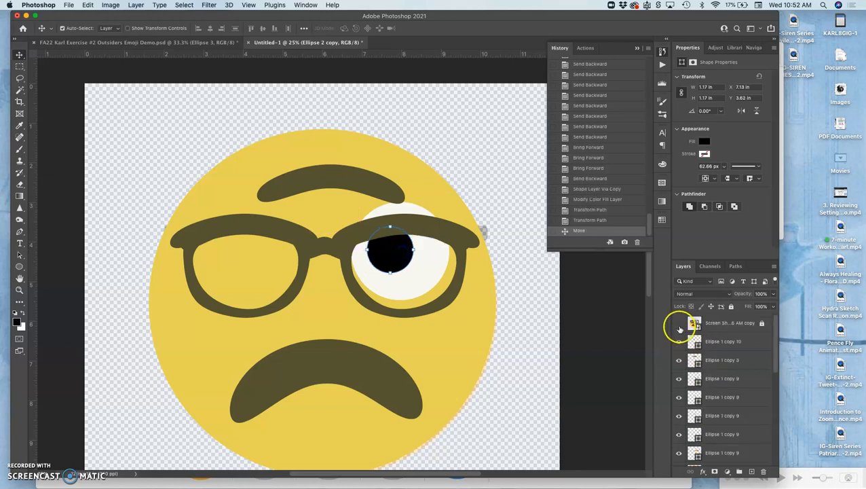
pyautogui.click(678, 324)
pyautogui.click(679, 323)
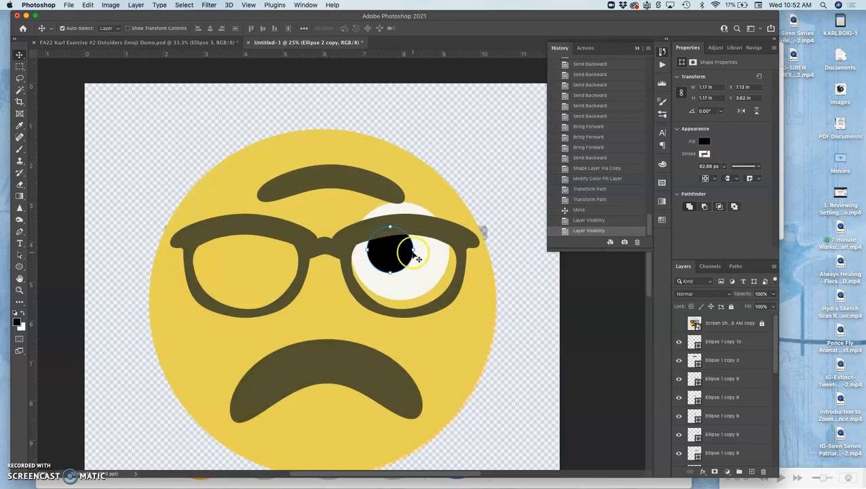
pyautogui.moveTo(418, 259); pyautogui.dragTo(395, 261)
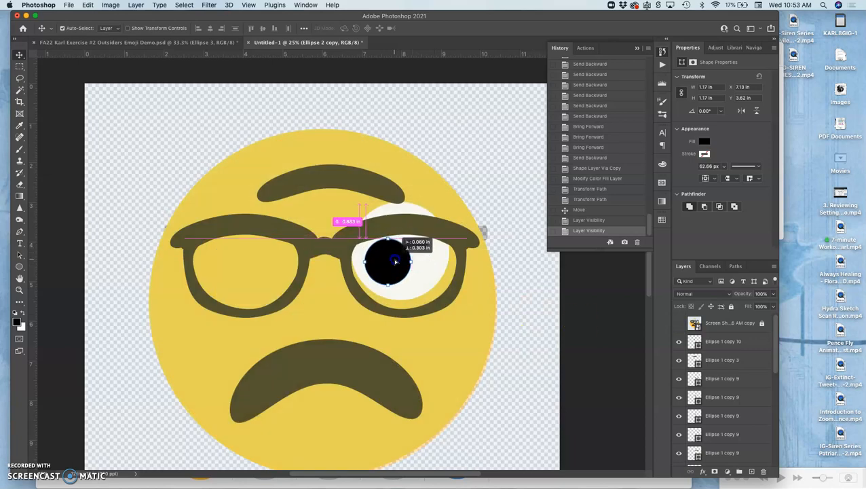
pyautogui.moveTo(395, 261); pyautogui.dragTo(387, 259)
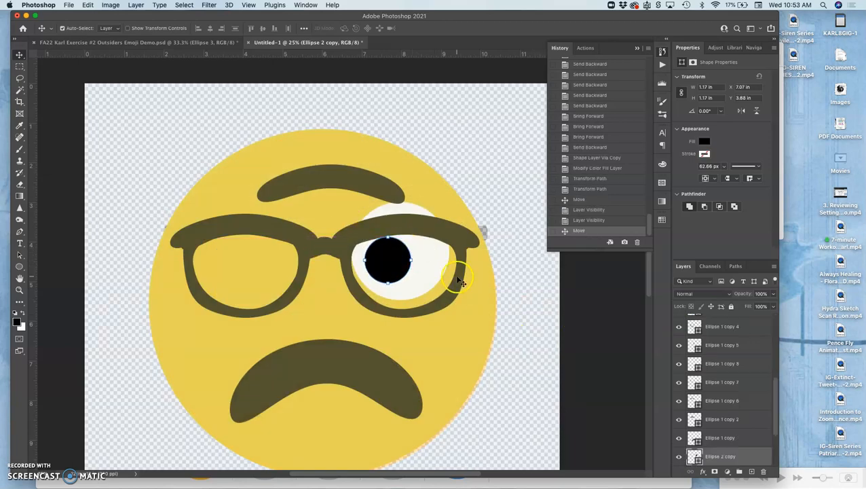
pyautogui.press('super+equal')
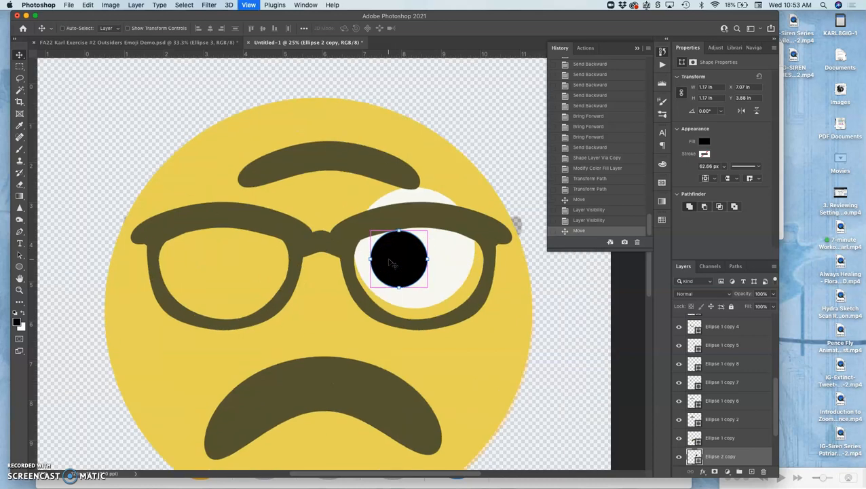
pyautogui.press('super+equal')
pyautogui.moveTo(692, 329); pyautogui.dragTo(691, 331)
pyautogui.click(680, 324)
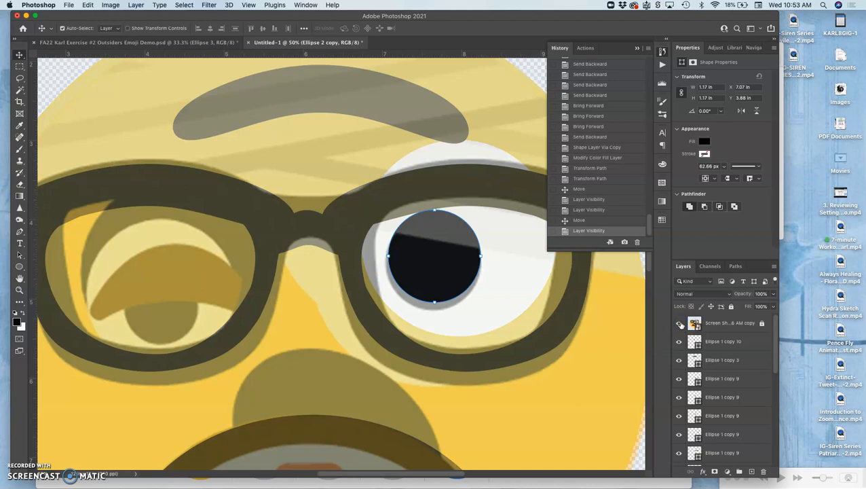
pyautogui.click(680, 324)
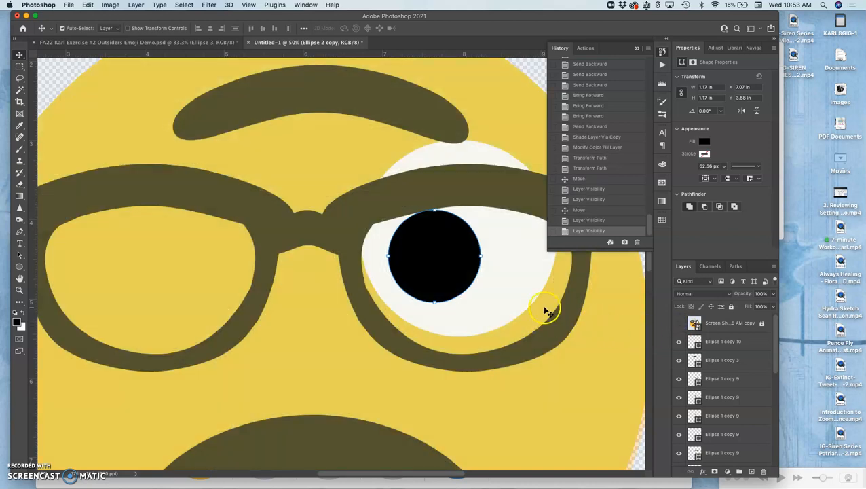
pyautogui.click(20, 266)
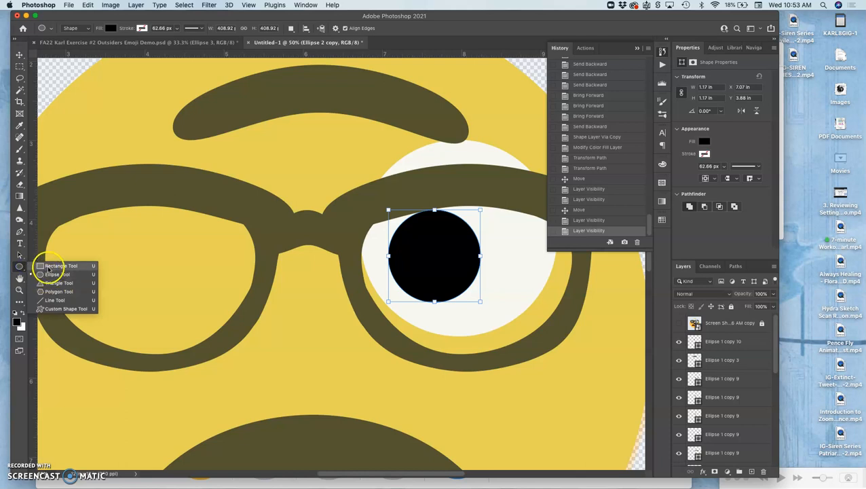
# Step: Draw a rectangle over the top of the eyeball and open its fill colour
pyautogui.click(54, 266)
pyautogui.moveTo(372, 161); pyautogui.dragTo(499, 221)
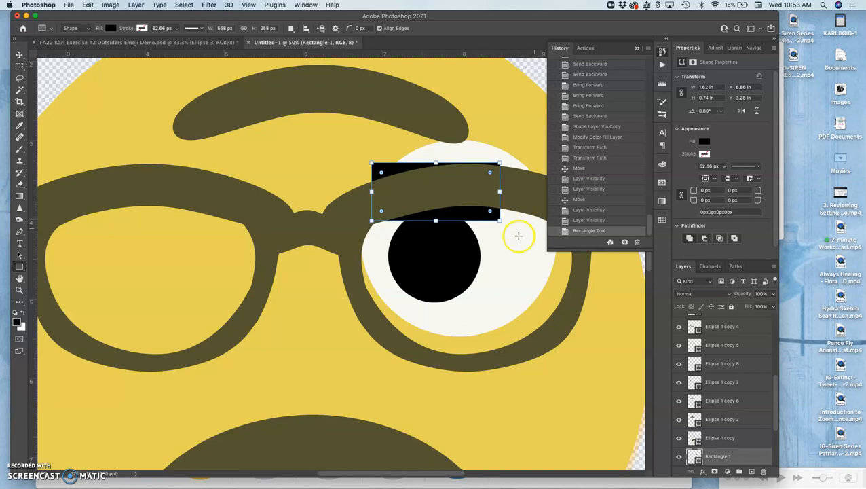
pyautogui.hscroll(3, 512, 238)
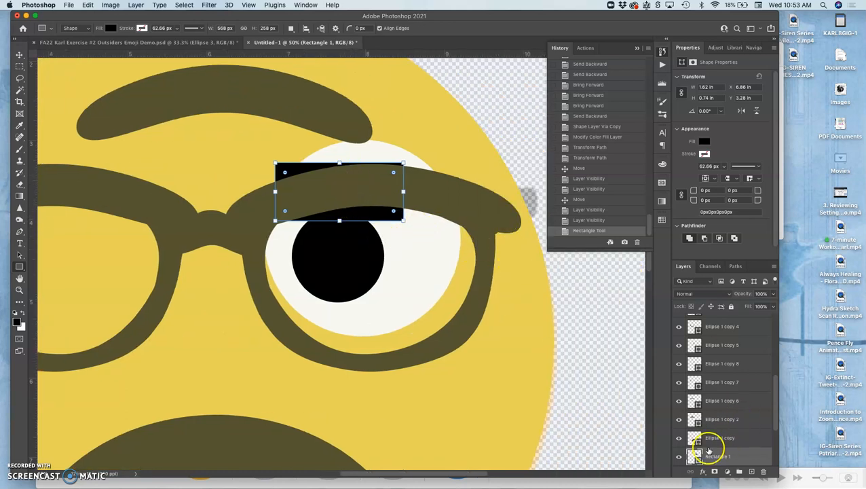
pyautogui.doubleClick(694, 455)
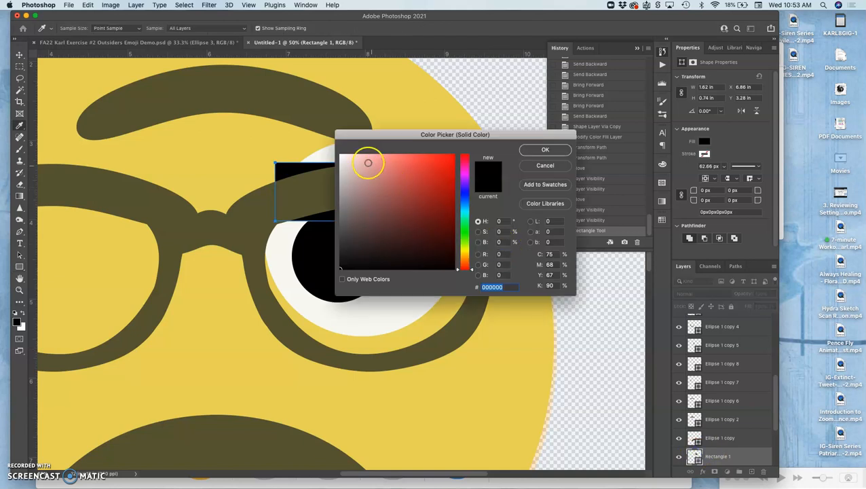